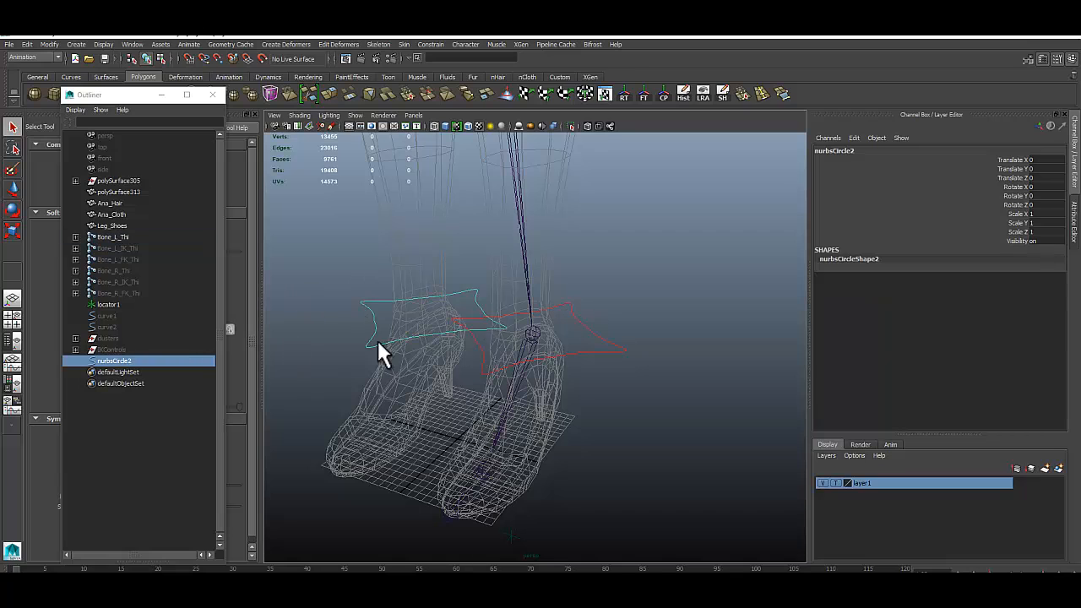
# Set the IK_FK_Switch attribute of the left ankle's star-shaped control to 10
pyautogui.keyDown('alt'); pyautogui.moveTo(718, 437); pyautogui.dragTo(661, 416); pyautogui.keyUp('alt')
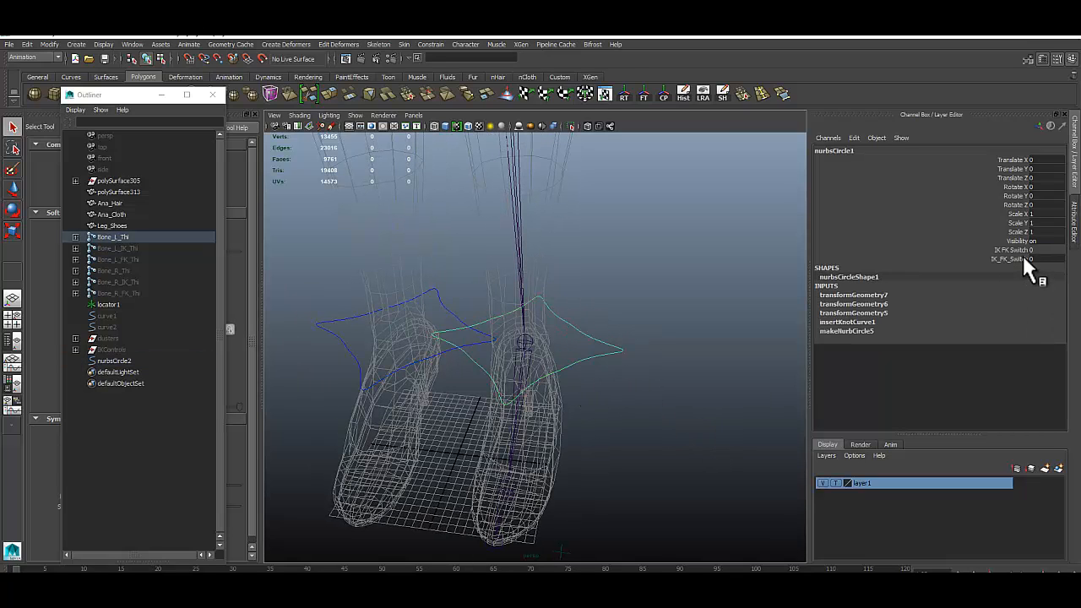
pyautogui.click(1047, 260)
pyautogui.click(1039, 259)
pyautogui.write('10')
pyautogui.moveTo(1047, 259); pyautogui.dragTo(1011, 257)
pyautogui.write('10')
pyautogui.press('Return')
# Examine the left leg's joint chain from several angles and inspect the channels of the left IK and FK thigh chains
pyautogui.keyDown('alt'); pyautogui.moveTo(536, 442); pyautogui.dragTo(638, 414); pyautogui.keyUp('alt')
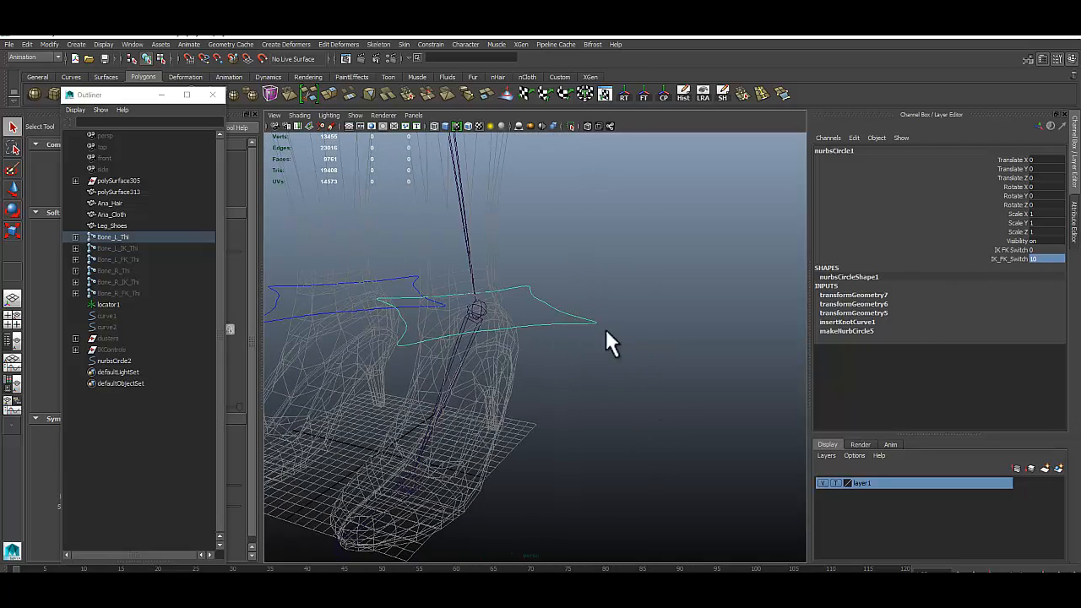
pyautogui.scroll(-8, 678, 365)
pyautogui.keyDown('alt'); pyautogui.moveTo(659, 384); pyautogui.dragTo(675, 490, button='middle'); pyautogui.keyUp('alt')
pyautogui.scroll(2, 676, 490)
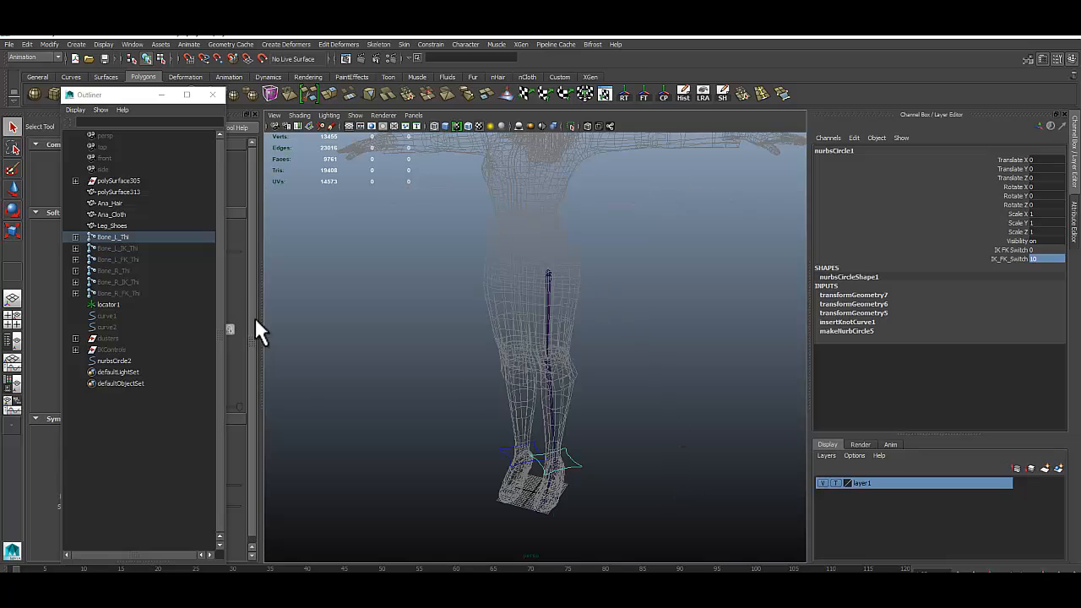
pyautogui.keyDown('alt'); pyautogui.moveTo(659, 200); pyautogui.dragTo(566, 366); pyautogui.keyUp('alt')
pyautogui.keyDown('alt'); pyautogui.moveTo(565, 367); pyautogui.dragTo(543, 321, button='middle'); pyautogui.keyUp('alt')
pyautogui.keyDown('alt'); pyautogui.moveTo(544, 321); pyautogui.dragTo(631, 267); pyautogui.keyUp('alt')
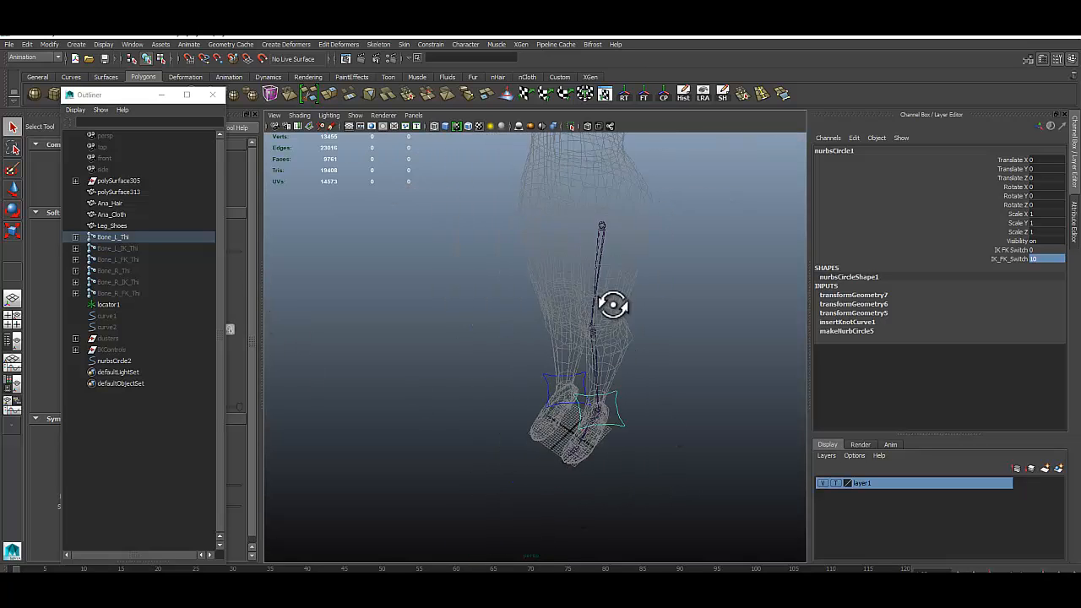
pyautogui.keyDown('alt'); pyautogui.moveTo(620, 326); pyautogui.dragTo(590, 334); pyautogui.keyUp('alt')
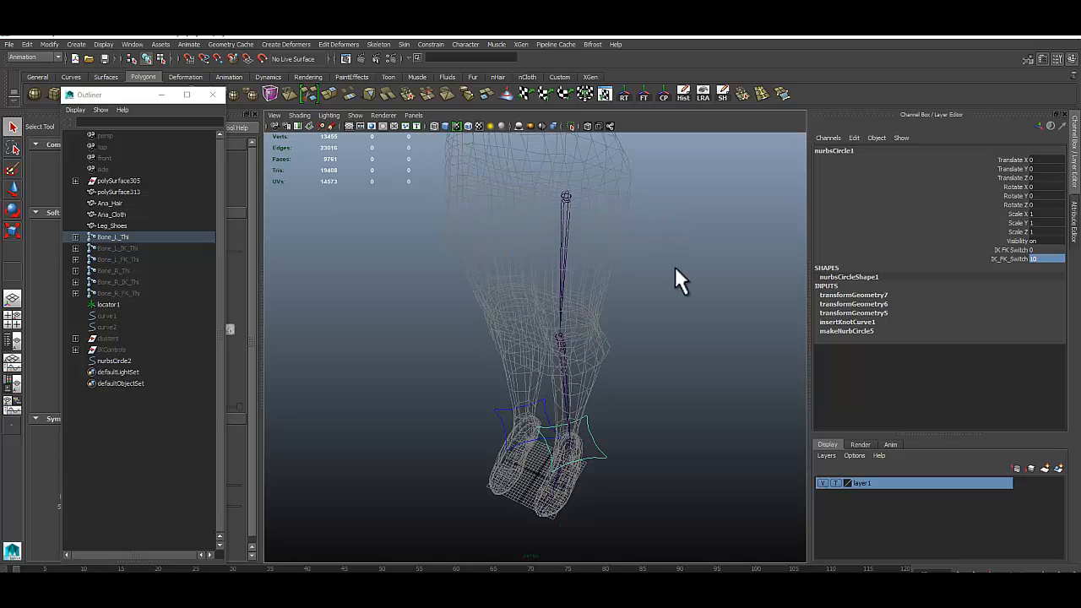
pyautogui.keyDown('alt'); pyautogui.moveTo(676, 270); pyautogui.dragTo(556, 306); pyautogui.keyUp('alt')
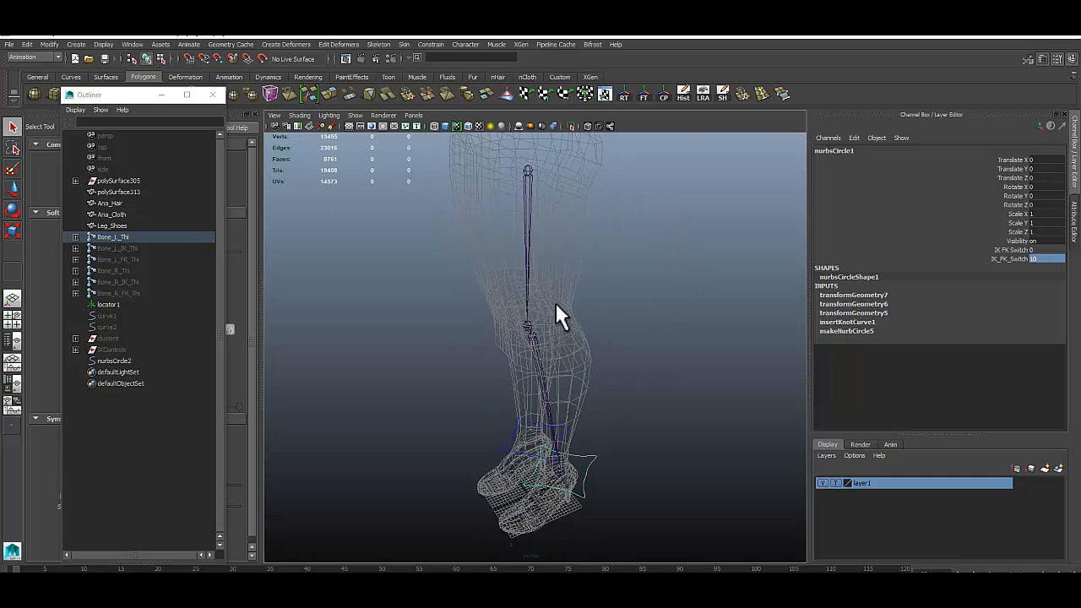
pyautogui.click(119, 249)
pyautogui.keyDown('ctrl'); pyautogui.click(123, 260); pyautogui.keyUp('ctrl')
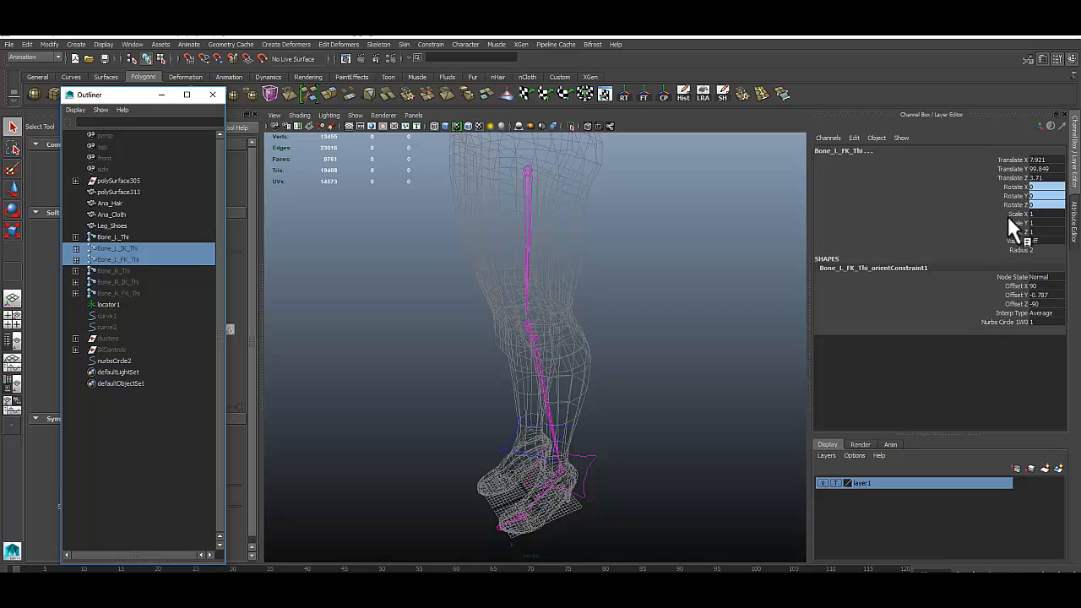
pyautogui.keyDown('alt'); pyautogui.moveTo(663, 252); pyautogui.dragTo(593, 346); pyautogui.keyUp('alt')
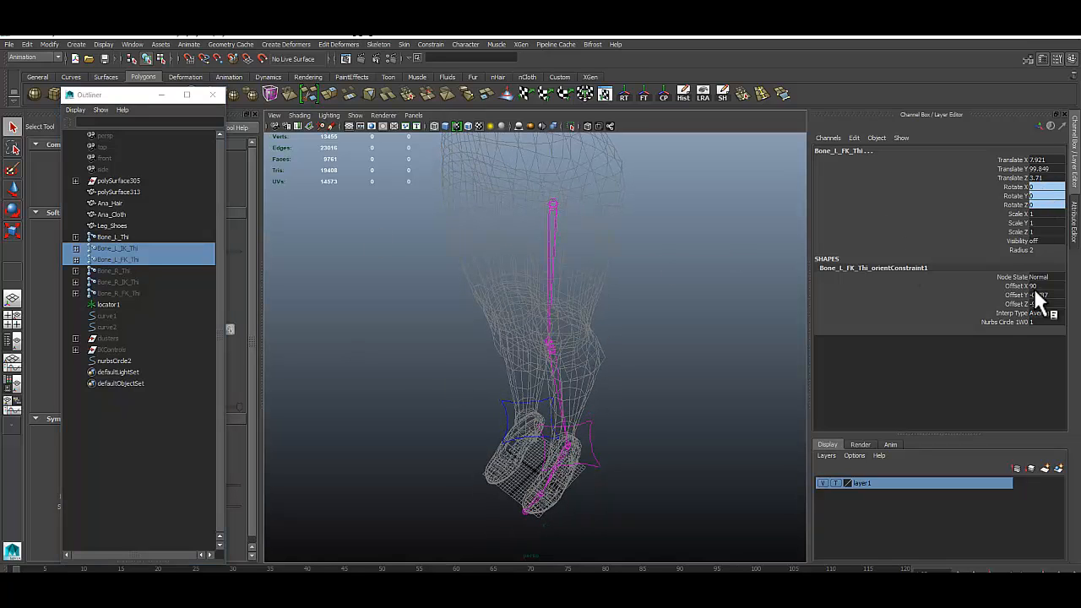
# Turn on the visibility of the IKControls group
pyautogui.click(112, 350)
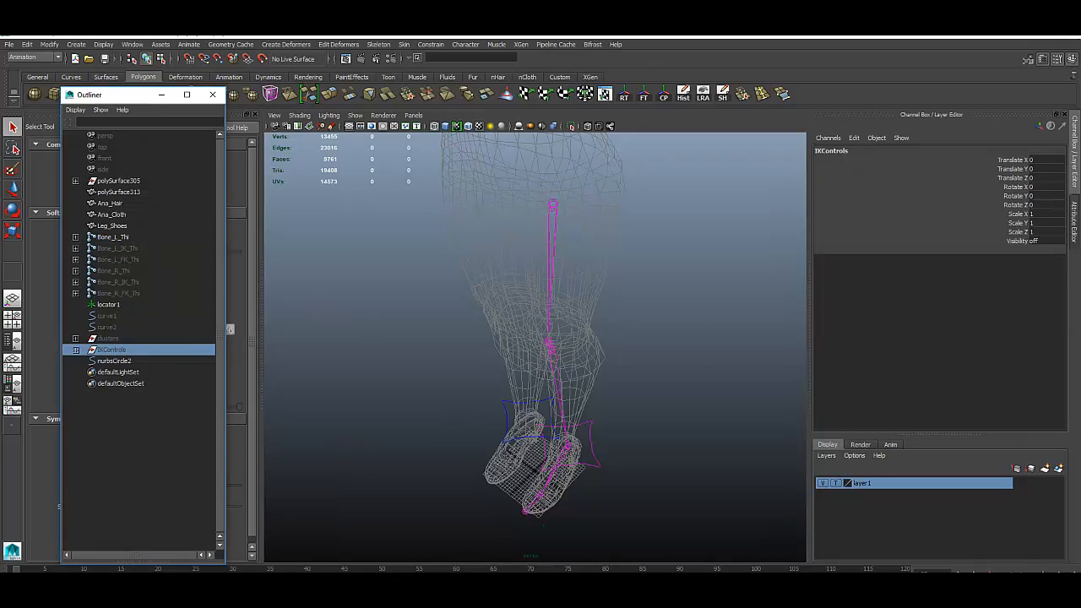
pyautogui.doubleClick(1045, 241)
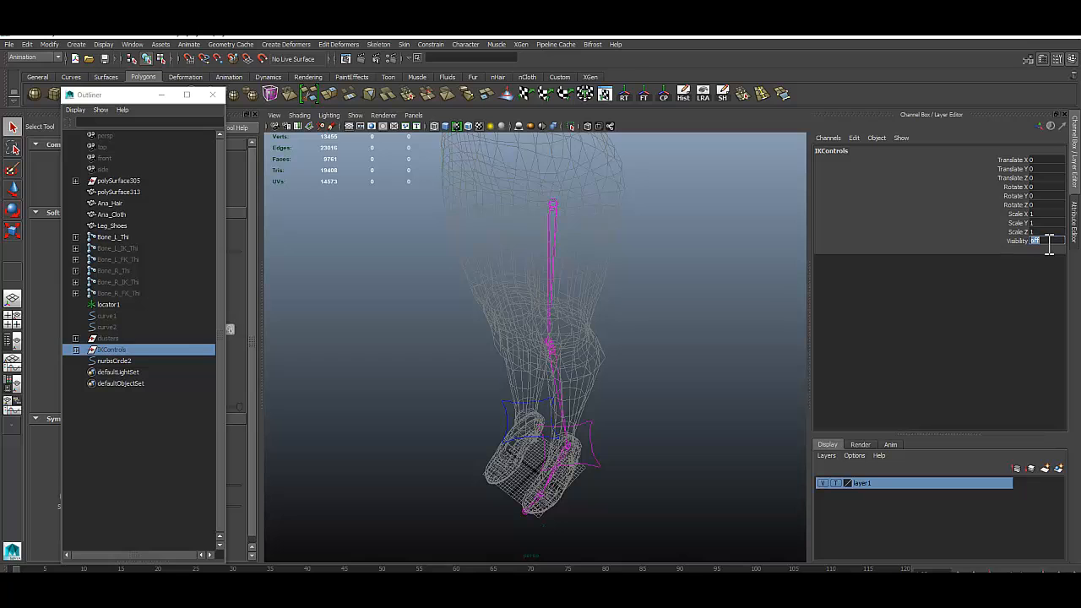
pyautogui.write('on')
pyautogui.press('Return')
pyautogui.scroll(-2, 651, 201)
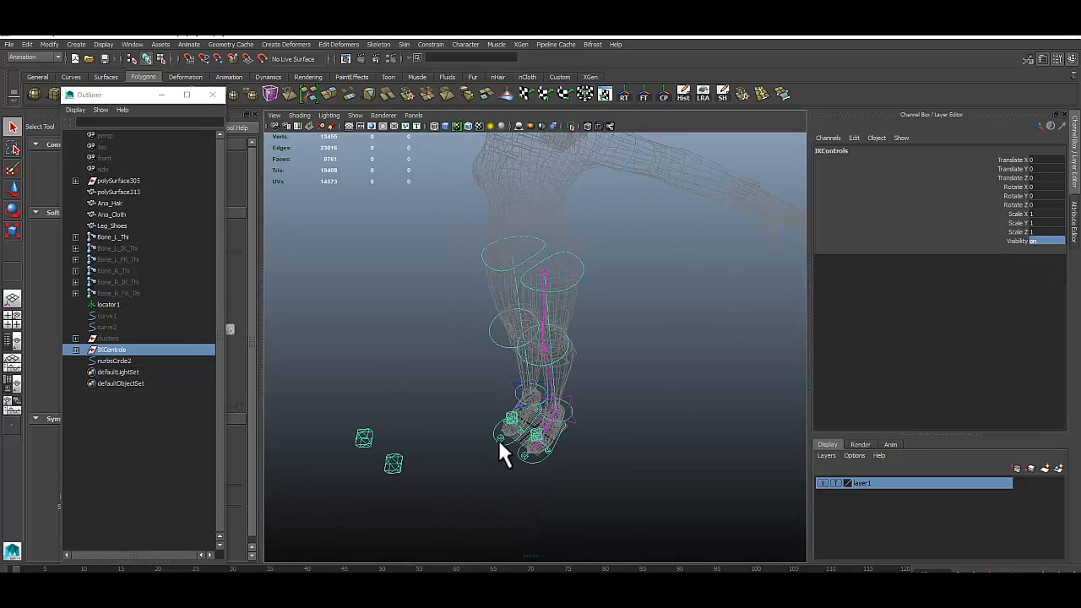
# Rotate the left FK thigh control CTRL_L_FKTHI backward by about 49 degrees in X
pyautogui.click(590, 413)
pyautogui.keyDown('alt'); pyautogui.moveTo(590, 412); pyautogui.dragTo(619, 306); pyautogui.keyUp('alt')
pyautogui.click(599, 247)
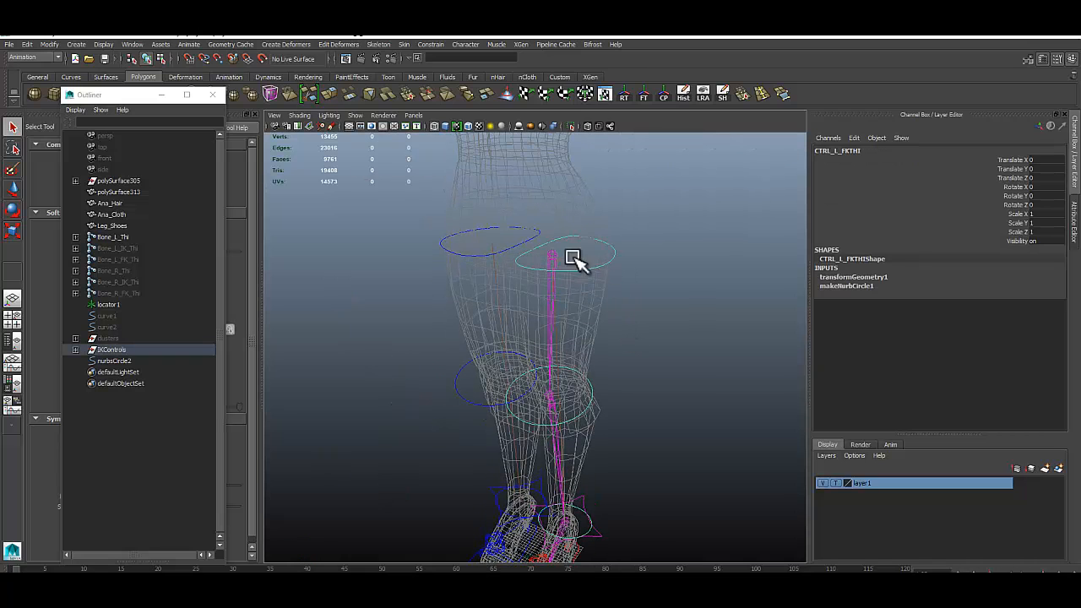
pyautogui.press('e')
pyautogui.moveTo(535, 280); pyautogui.dragTo(614, 323)
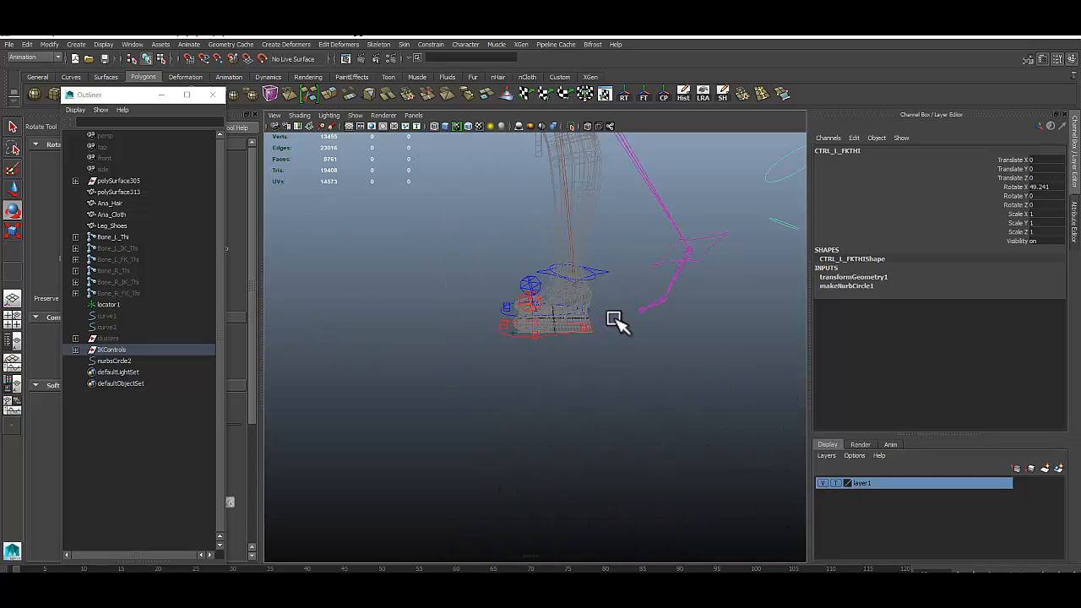
# Move the left foot control CTRL_L_Foot about 69 units forward in Z and about 24 units up in Y
pyautogui.scroll(3, 601, 323)
pyautogui.click(575, 324)
pyautogui.scroll(-3, 592, 362)
pyautogui.keyDown('alt'); pyautogui.moveTo(592, 355); pyautogui.dragTo(611, 427, button='middle'); pyautogui.keyUp('alt')
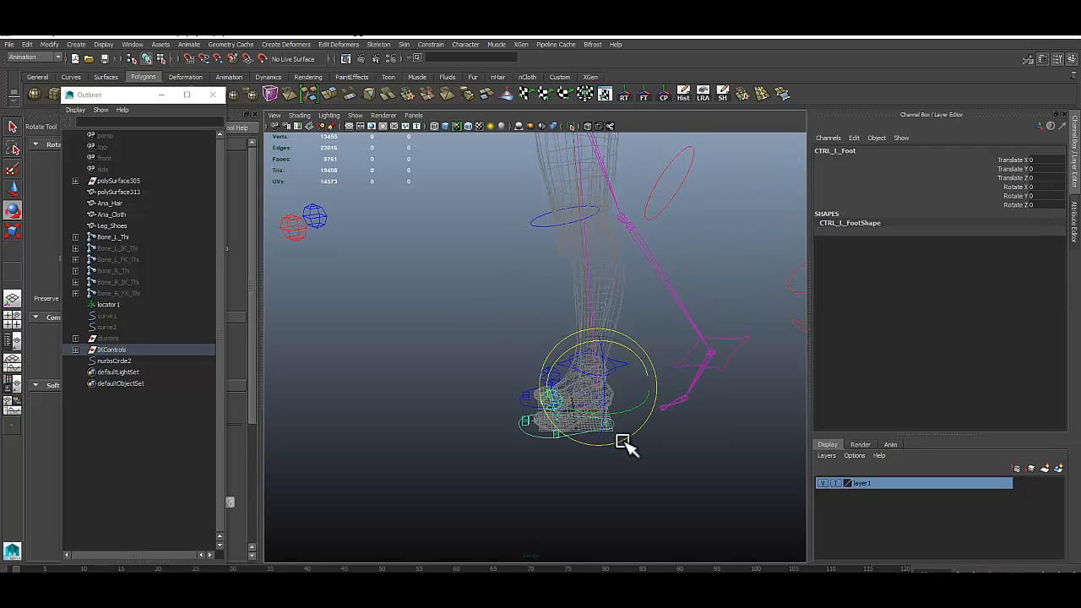
pyautogui.press('w')
pyautogui.moveTo(594, 410); pyautogui.dragTo(326, 379)
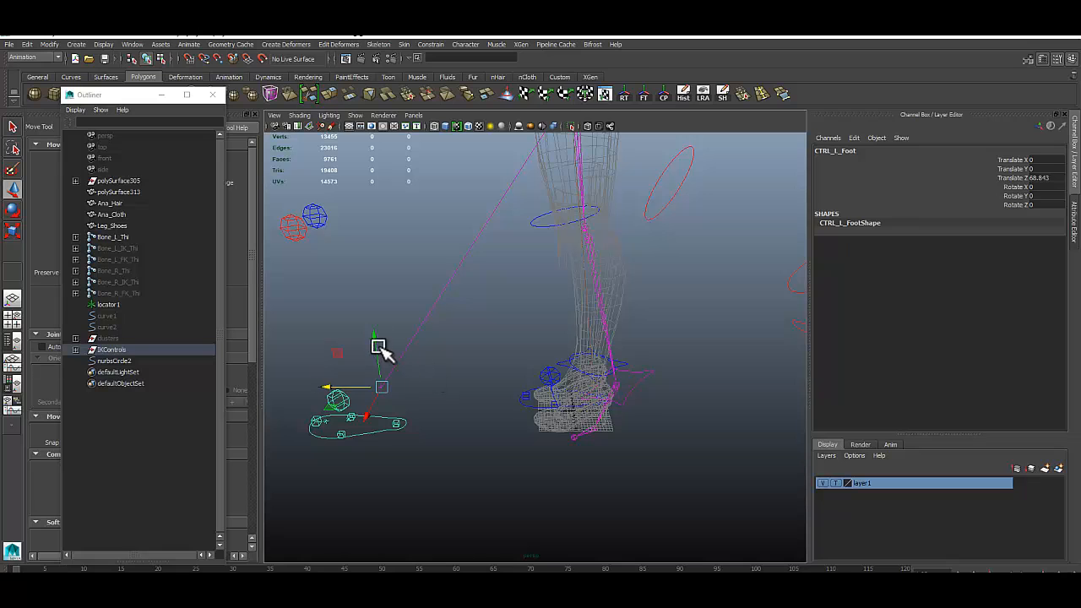
pyautogui.moveTo(377, 342); pyautogui.dragTo(364, 258)
# Reposition CTRL_L_Foot to about X 2.1, Y 16.9 and Z 52, closer to the body
pyautogui.scroll(-5, 406, 304)
pyautogui.keyDown('alt'); pyautogui.moveTo(463, 363); pyautogui.dragTo(526, 364); pyautogui.keyUp('alt')
pyautogui.scroll(5, 614, 358)
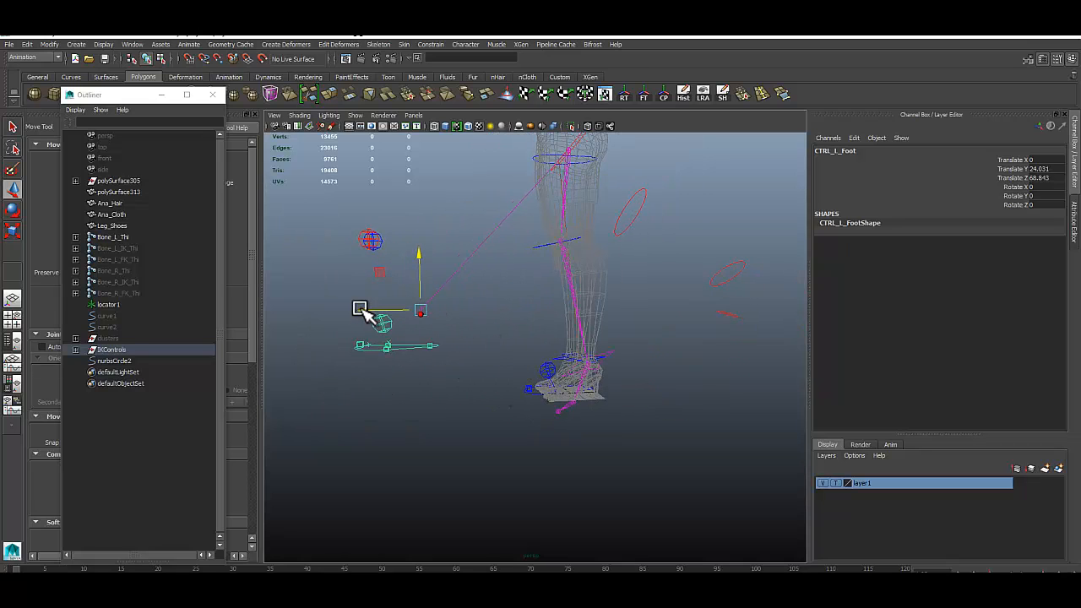
pyautogui.moveTo(360, 309); pyautogui.dragTo(409, 309)
pyautogui.moveTo(465, 250); pyautogui.dragTo(502, 372)
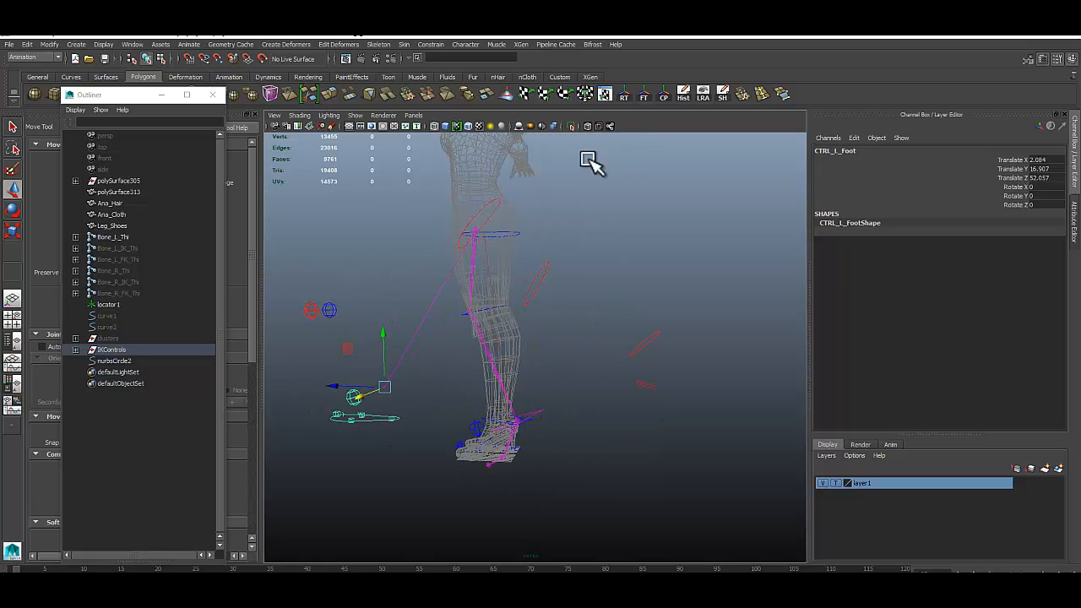
# Select the star-shaped switch control nurbsCircle1 at the left ankle
pyautogui.keyDown('alt'); pyautogui.moveTo(591, 304); pyautogui.dragTo(427, 292); pyautogui.keyUp('alt')
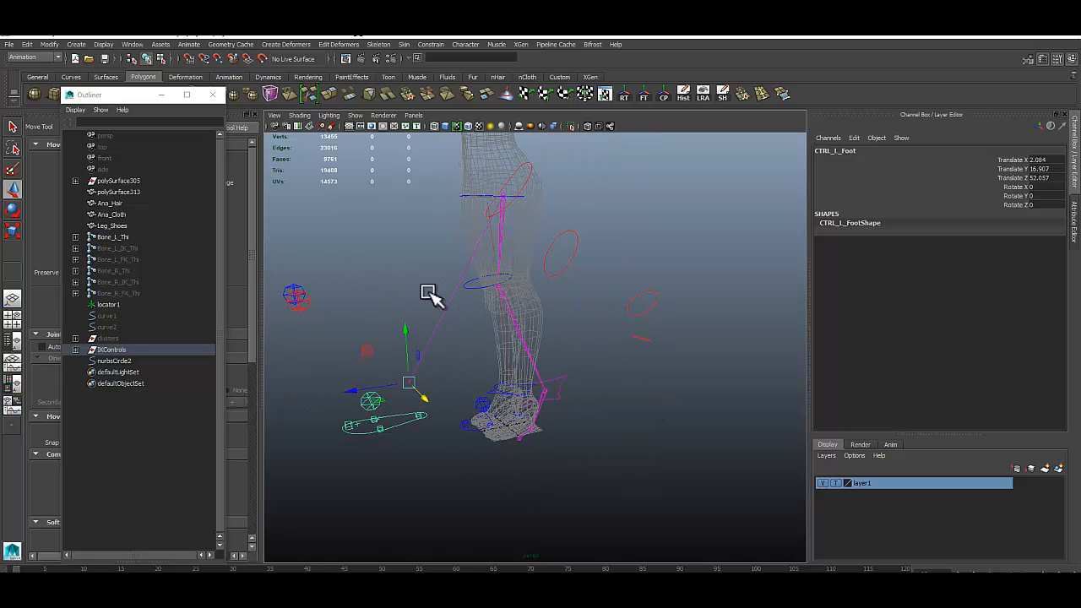
pyautogui.scroll(3, 524, 437)
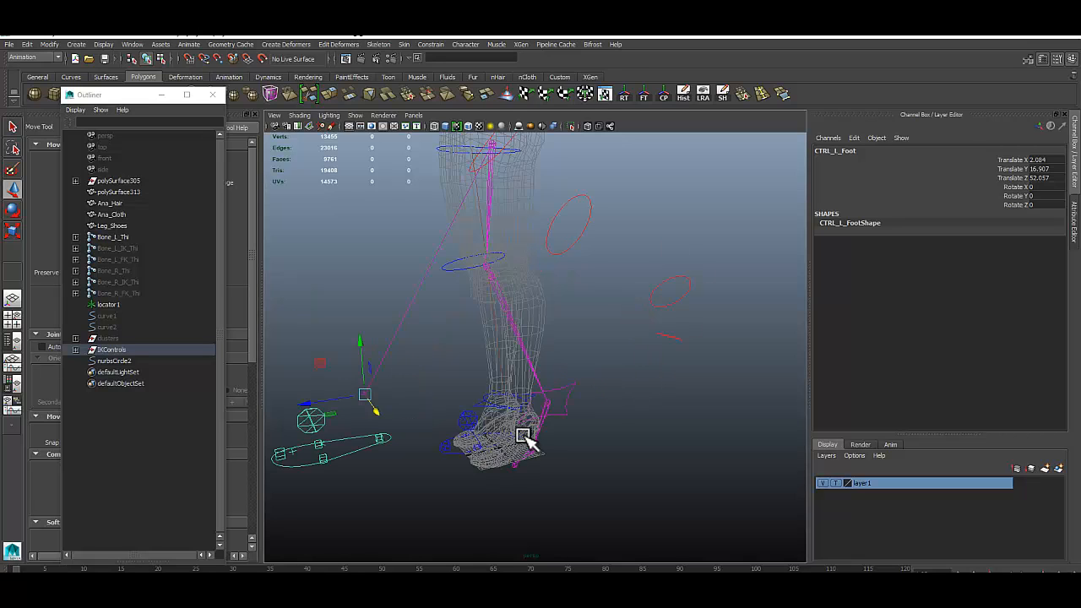
pyautogui.keyDown('alt'); pyautogui.moveTo(524, 437); pyautogui.dragTo(526, 432); pyautogui.keyUp('alt')
pyautogui.keyDown('alt'); pyautogui.moveTo(561, 473); pyautogui.dragTo(593, 462); pyautogui.keyUp('alt')
pyautogui.moveTo(577, 396); pyautogui.dragTo(606, 446)
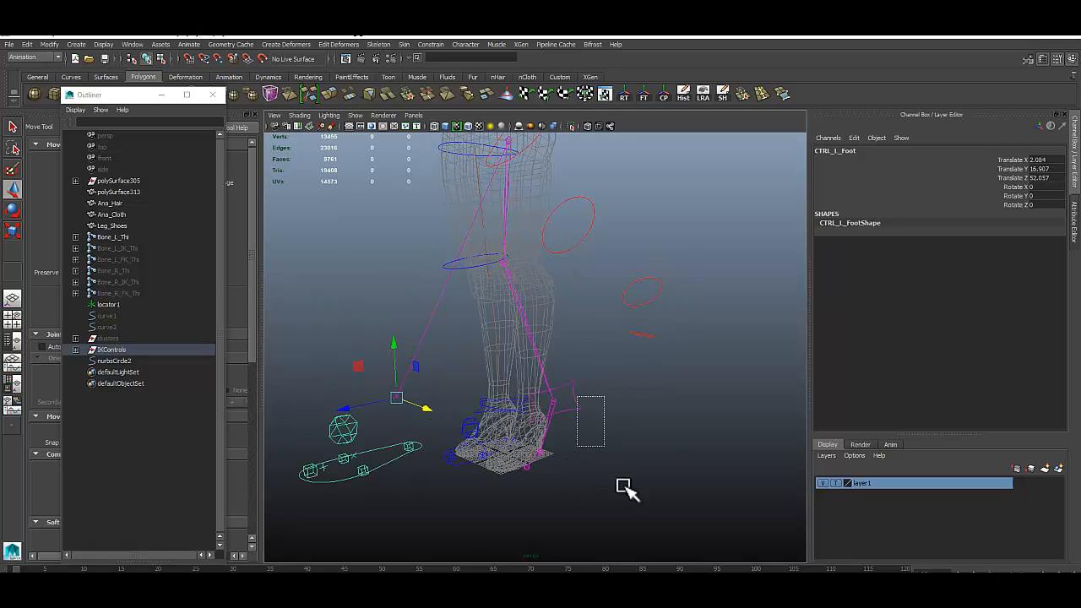
pyautogui.keyDown('alt'); pyautogui.moveTo(674, 398); pyautogui.dragTo(611, 387); pyautogui.keyUp('alt')
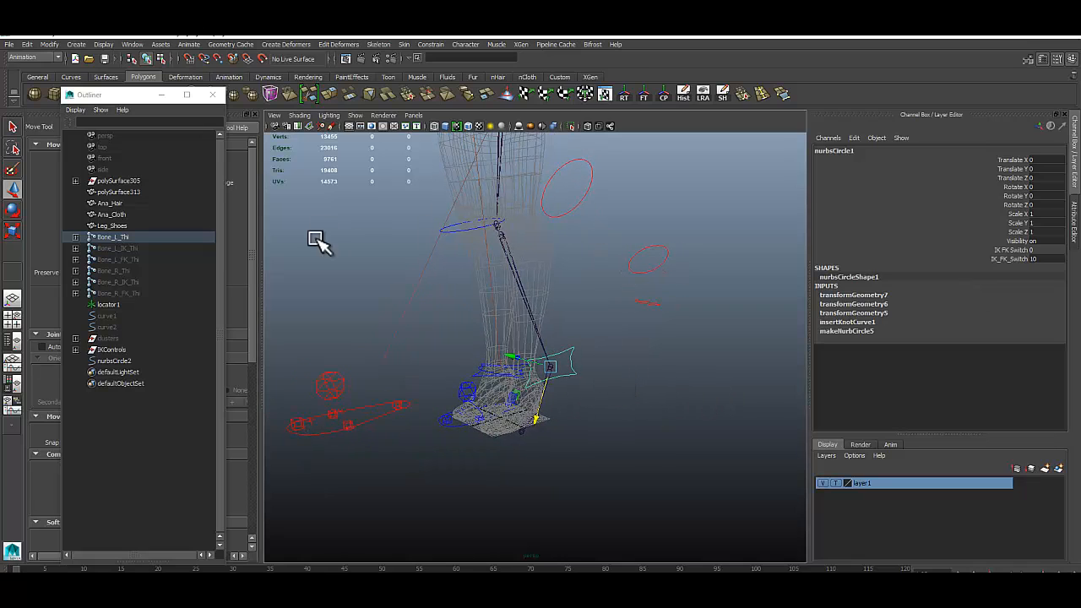
# Open Set Driven Key for the IK_FK_Switch attribute of nurbsCircle1 and move its window clear of the outliner
pyautogui.click(855, 138)
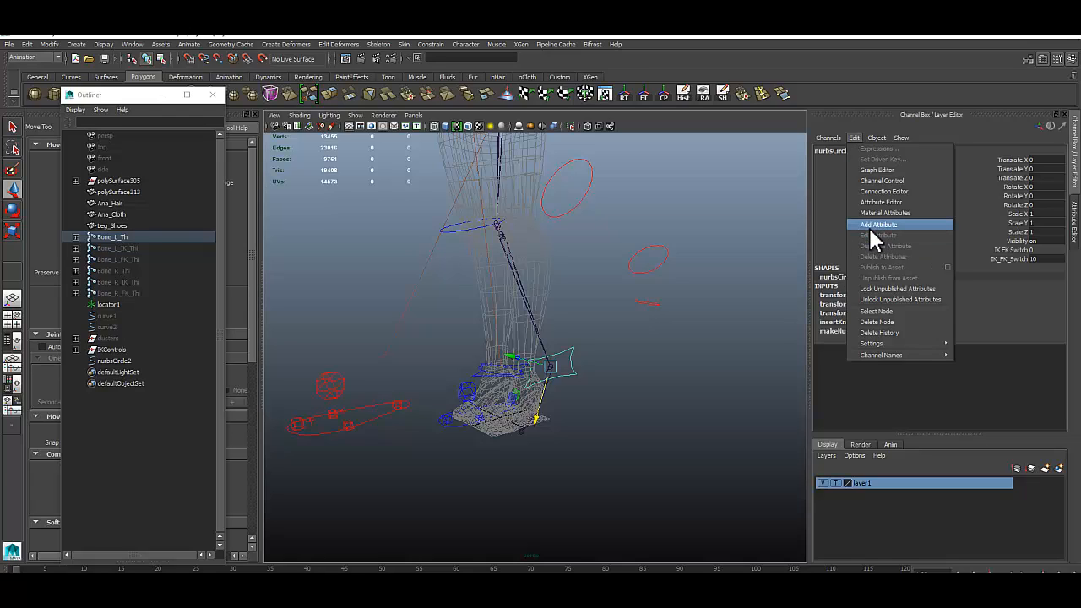
pyautogui.moveTo(878, 139)
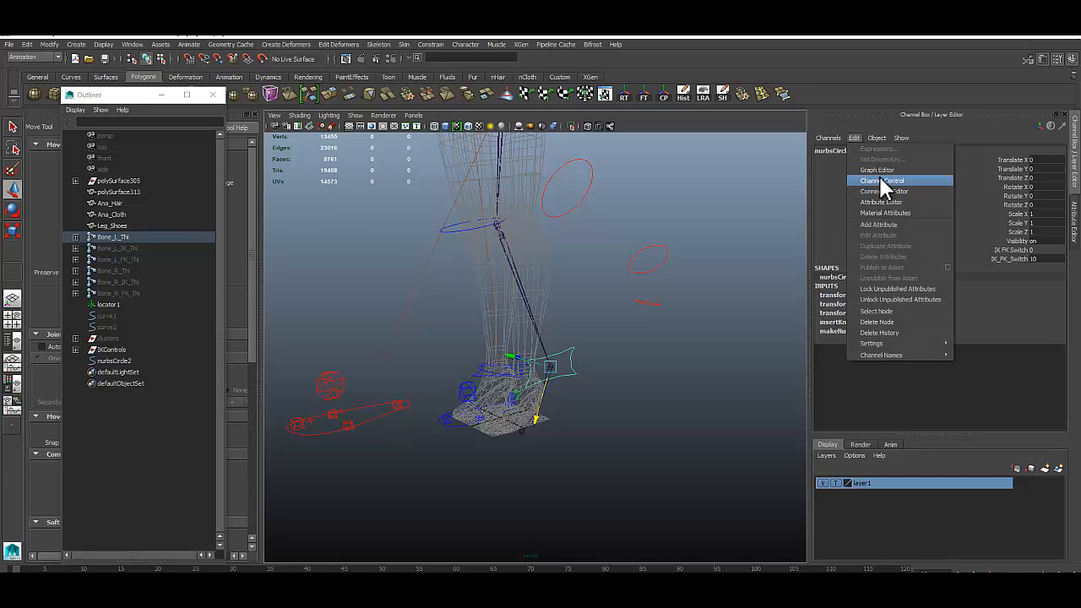
pyautogui.click(1000, 257)
pyautogui.click(854, 138)
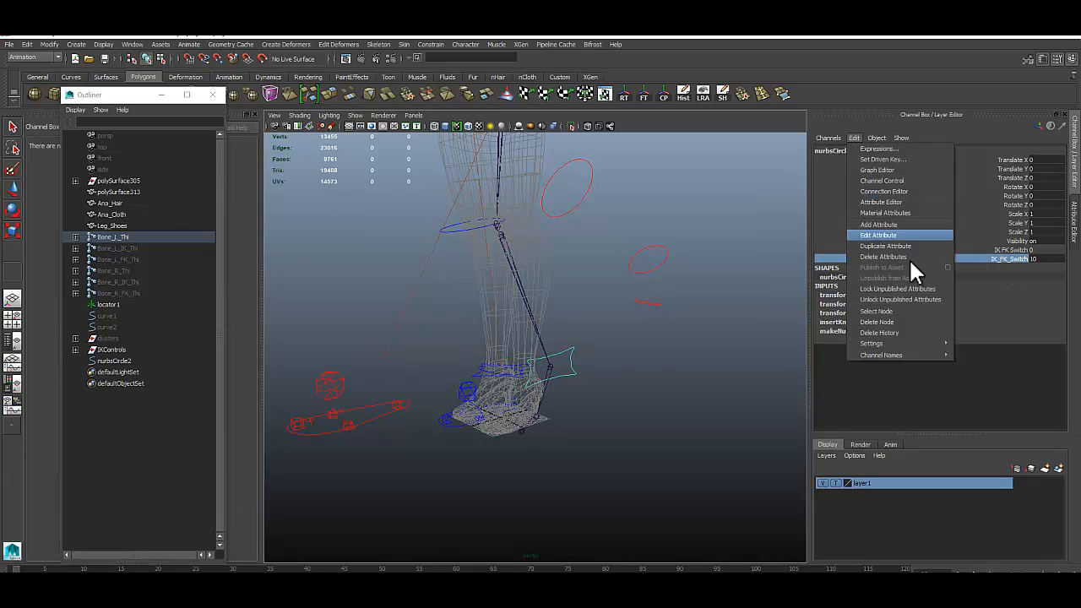
pyautogui.click(881, 159)
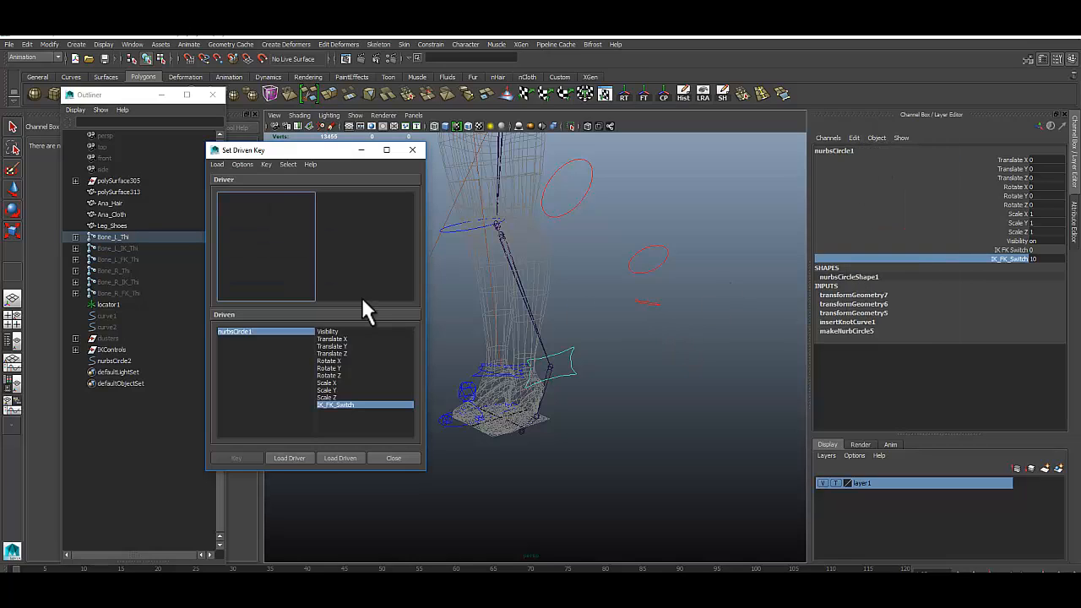
pyautogui.moveTo(286, 152); pyautogui.dragTo(630, 293)
# Load nurbsCircle1 as the driver and choose IK_FK_Switch as the driving attribute
pyautogui.keyDown('alt'); pyautogui.moveTo(424, 330); pyautogui.dragTo(440, 304); pyautogui.keyUp('alt')
pyautogui.keyDown('alt'); pyautogui.moveTo(440, 305); pyautogui.dragTo(451, 333, button='middle'); pyautogui.keyUp('alt')
pyautogui.keyDown('alt'); pyautogui.moveTo(451, 332); pyautogui.dragTo(400, 321); pyautogui.keyUp('alt')
pyautogui.keyDown('alt'); pyautogui.moveTo(401, 321); pyautogui.dragTo(442, 333, button='middle'); pyautogui.keyUp('alt')
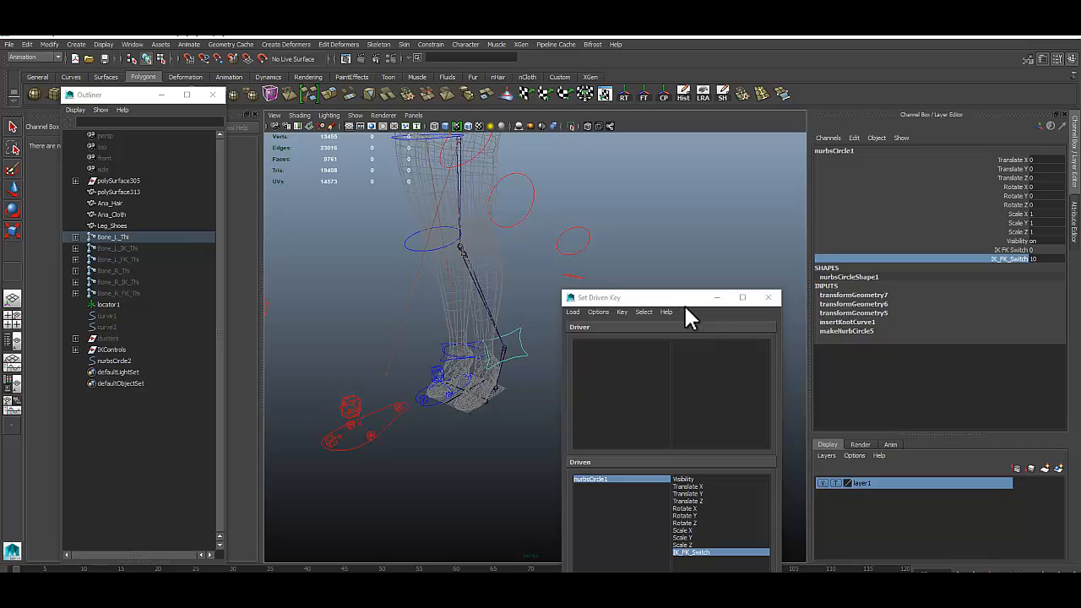
pyautogui.moveTo(684, 302); pyautogui.dragTo(699, 201)
pyautogui.keyDown('alt'); pyautogui.moveTo(466, 337); pyautogui.dragTo(429, 359, button='middle'); pyautogui.keyUp('alt')
pyautogui.keyDown('alt'); pyautogui.moveTo(429, 360); pyautogui.dragTo(418, 349); pyautogui.keyUp('alt')
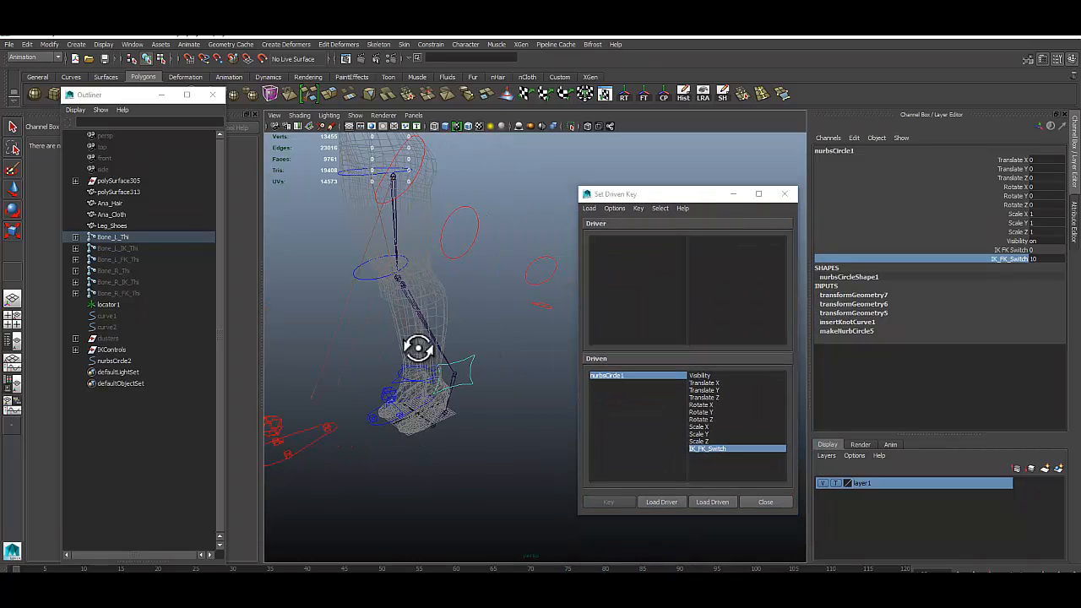
pyautogui.keyDown('alt'); pyautogui.moveTo(418, 350); pyautogui.dragTo(448, 328, button='middle'); pyautogui.keyUp('alt')
pyautogui.keyDown('alt'); pyautogui.moveTo(448, 328); pyautogui.dragTo(542, 319); pyautogui.keyUp('alt')
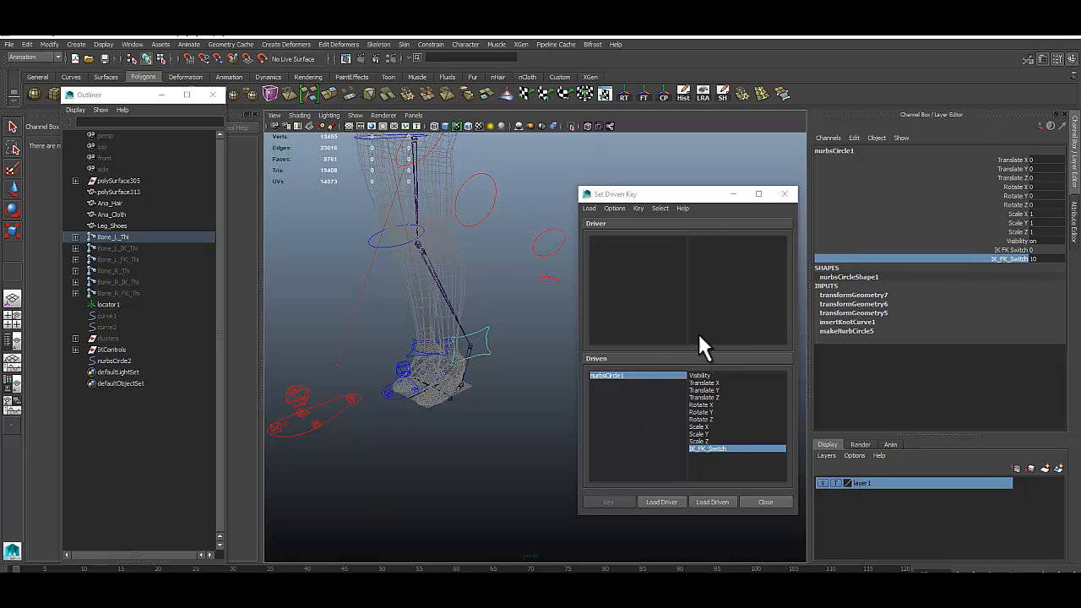
pyautogui.click(669, 500)
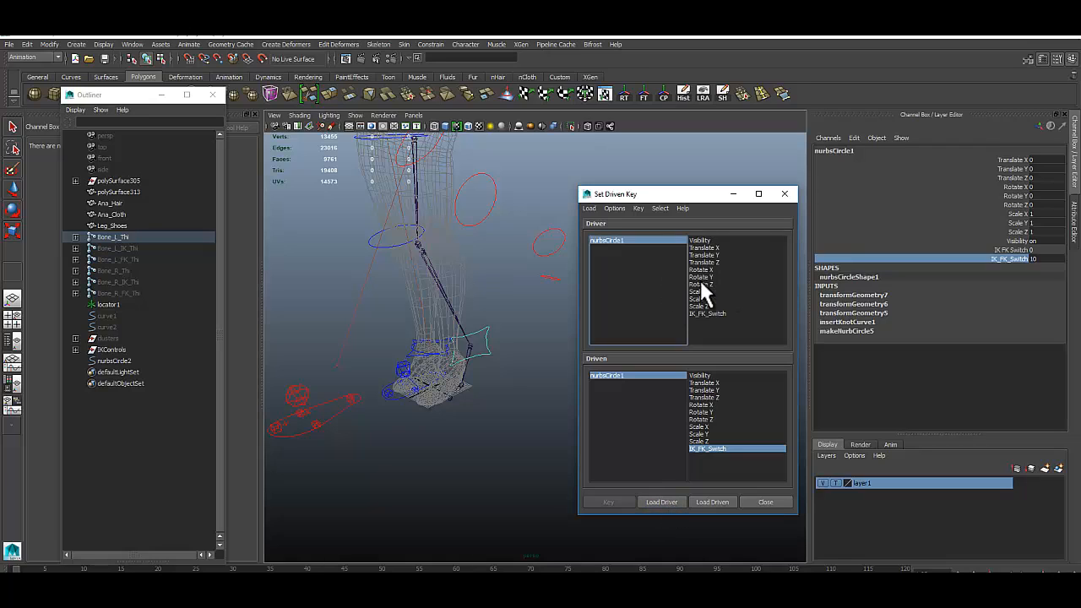
pyautogui.click(714, 312)
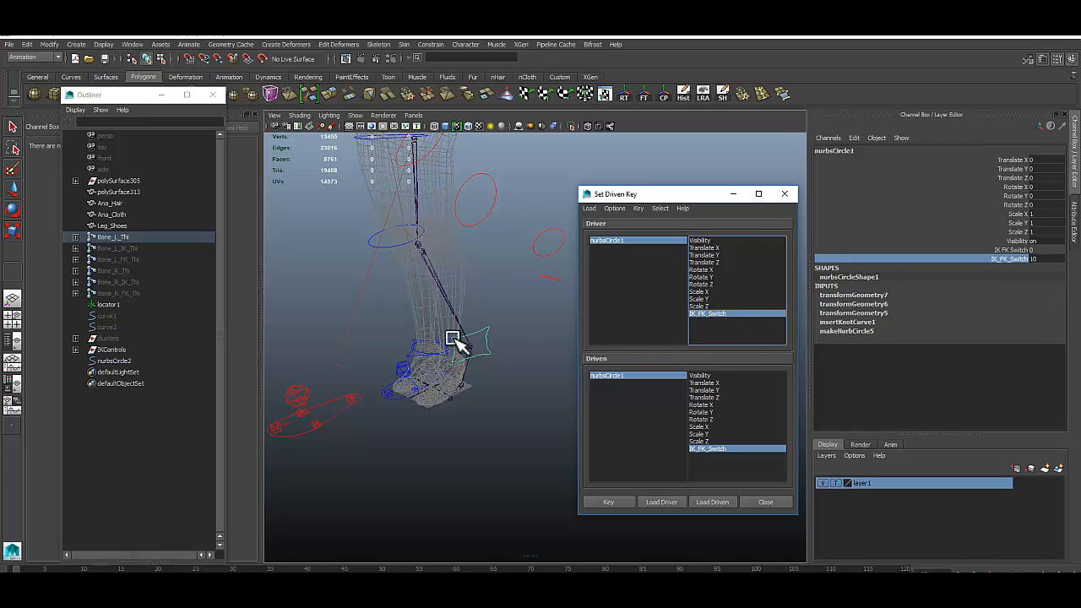
# Load Bone_L_Thi_orientConstraint1, found under Bone_L_Thi, as the driven object in Set Driven Key
pyautogui.keyDown('alt'); pyautogui.middleClick(453, 379); pyautogui.keyUp('alt')
pyautogui.keyDown('alt'); pyautogui.moveTo(453, 379); pyautogui.dragTo(459, 380); pyautogui.keyUp('alt')
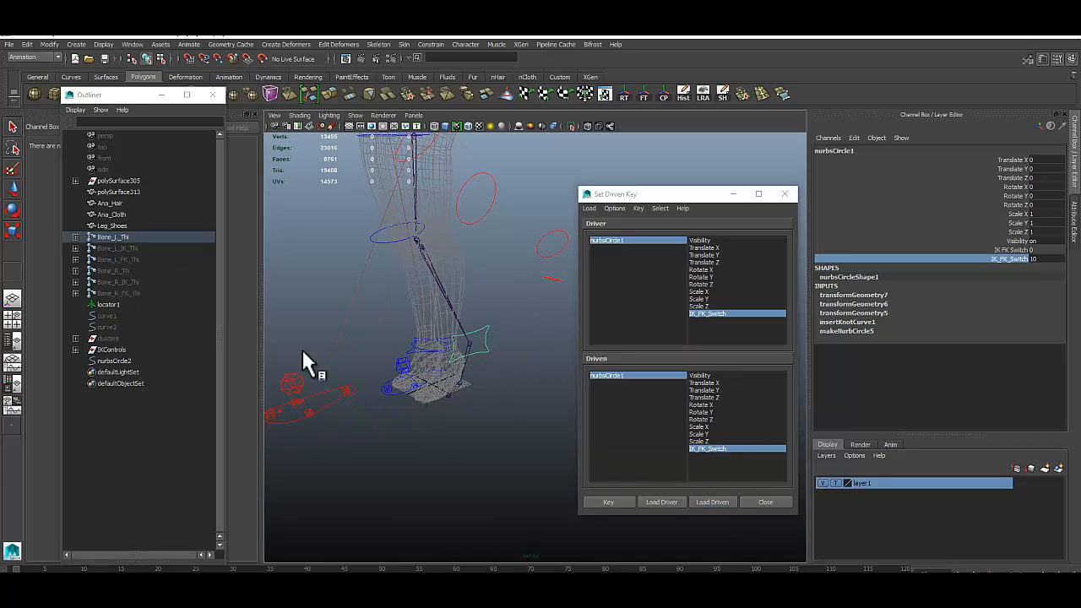
pyautogui.click(76, 237)
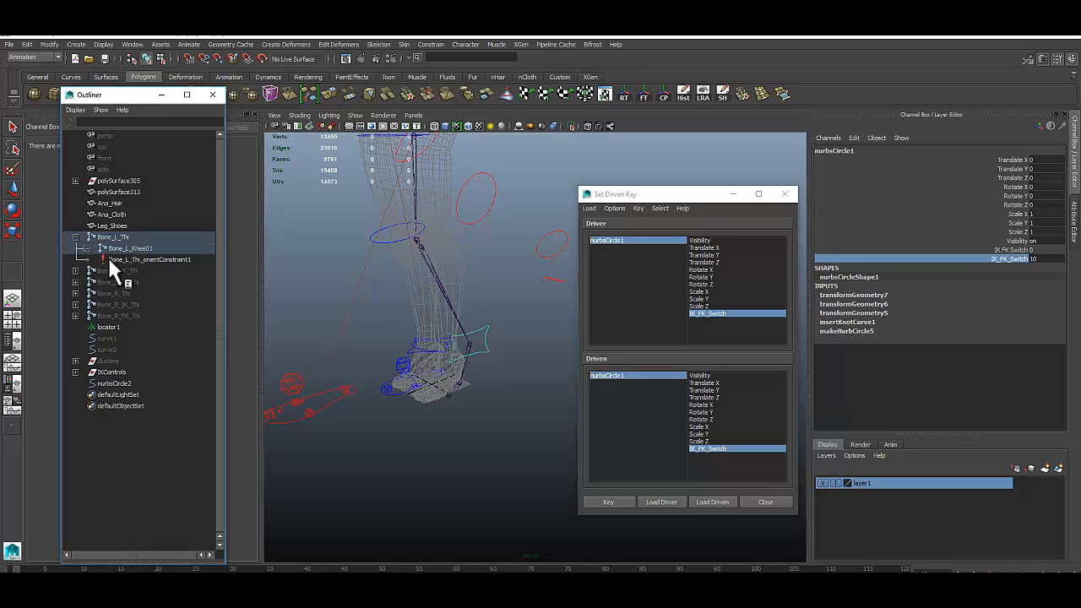
pyautogui.click(128, 258)
pyautogui.keyDown('alt'); pyautogui.moveTo(479, 256); pyautogui.dragTo(484, 336, button='middle'); pyautogui.keyUp('alt')
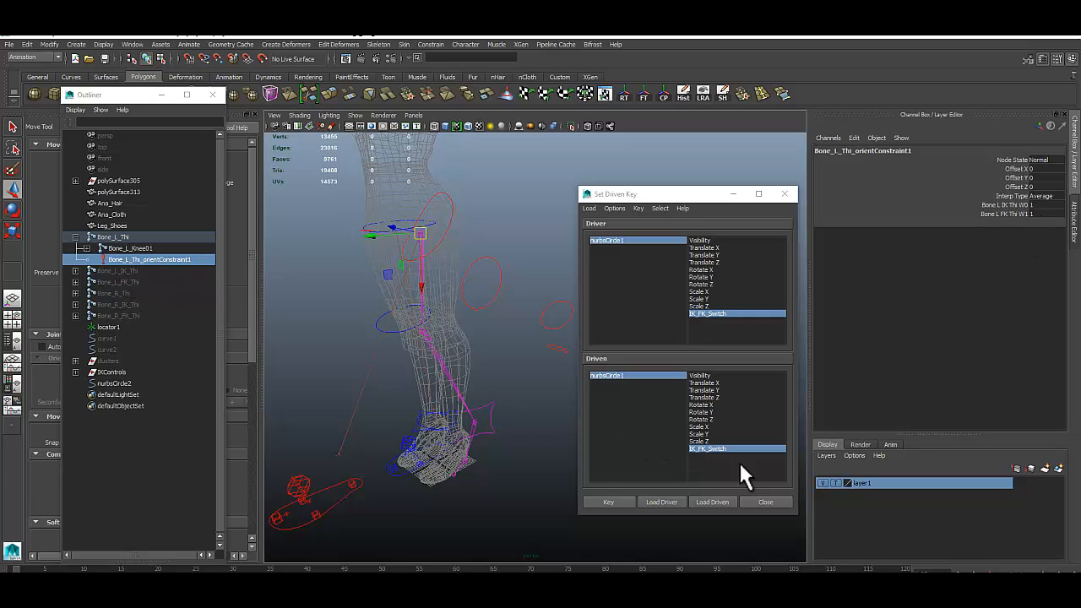
pyautogui.click(712, 502)
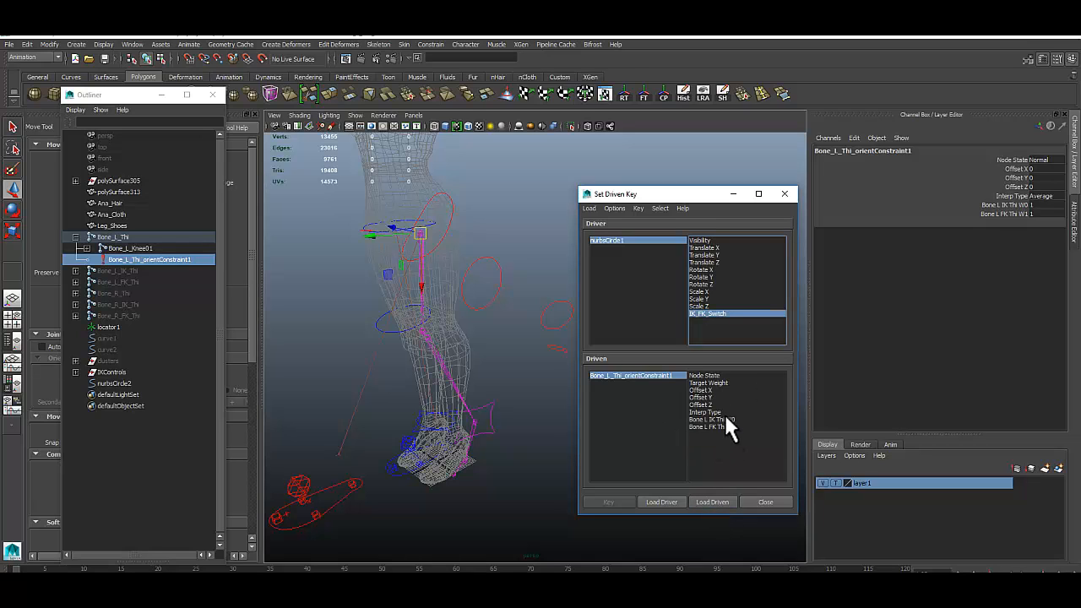
pyautogui.moveTo(680, 194); pyautogui.dragTo(669, 121)
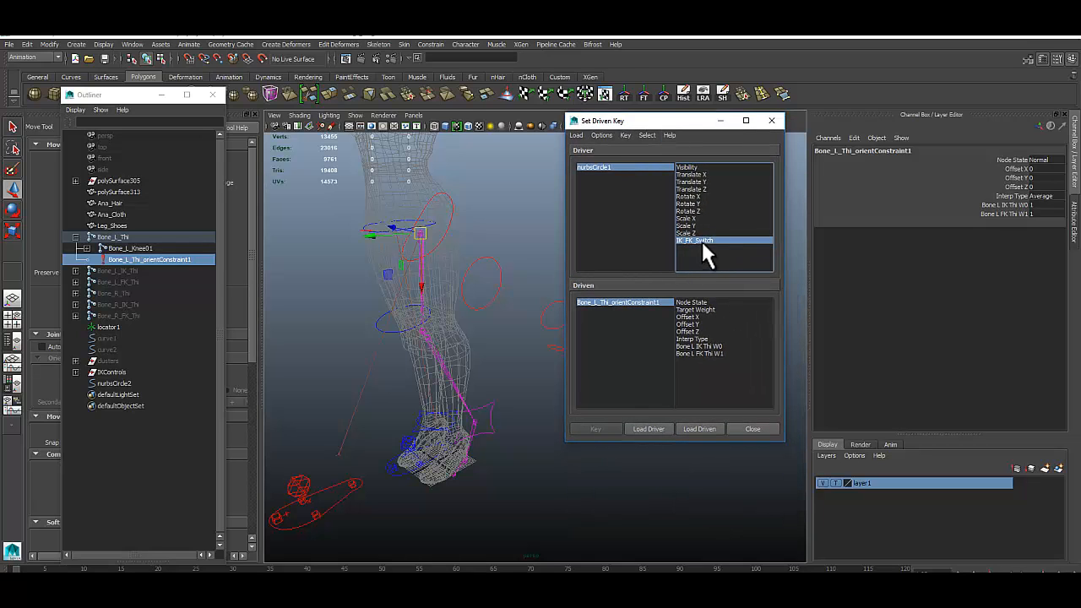
# Select the driver nurbsCircle1 and set its IK_FK_Switch to 10
pyautogui.keyDown('alt'); pyautogui.moveTo(471, 451); pyautogui.dragTo(464, 419); pyautogui.keyUp('alt')
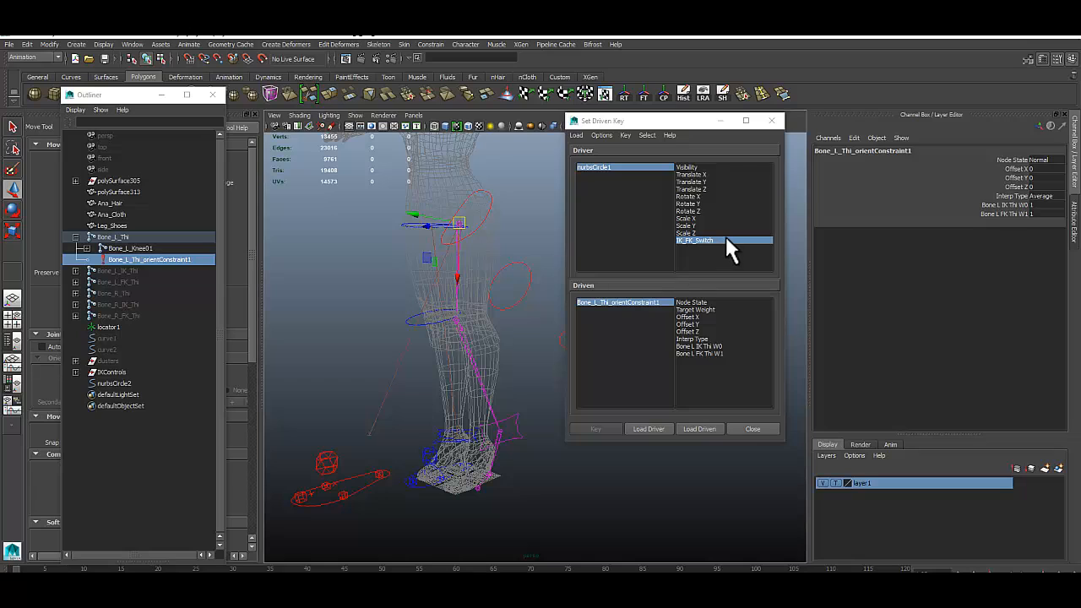
pyautogui.click(626, 167)
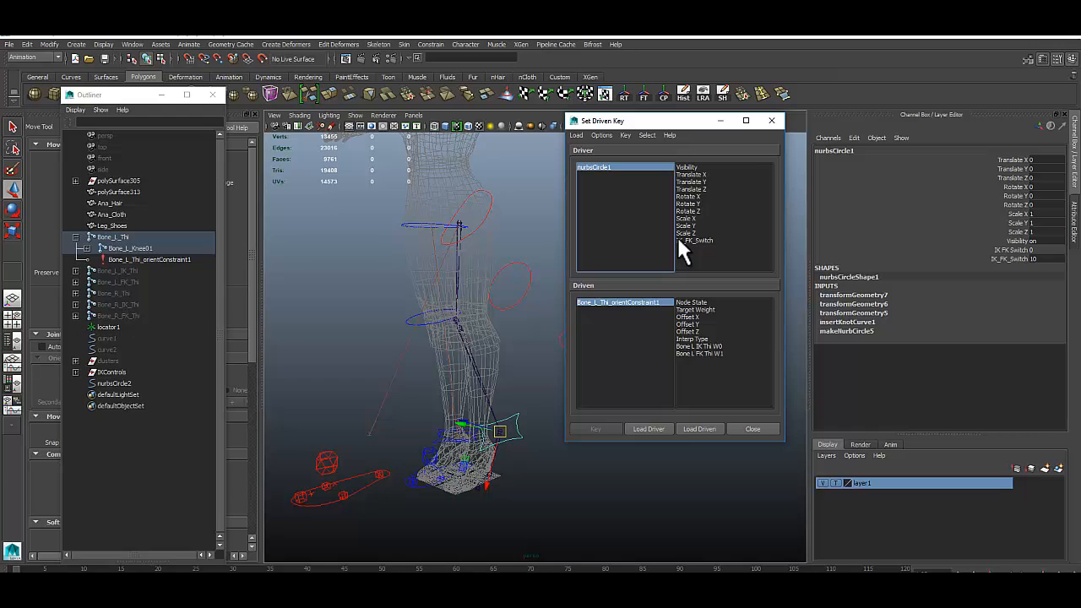
pyautogui.click(1048, 259)
pyautogui.write('-10')
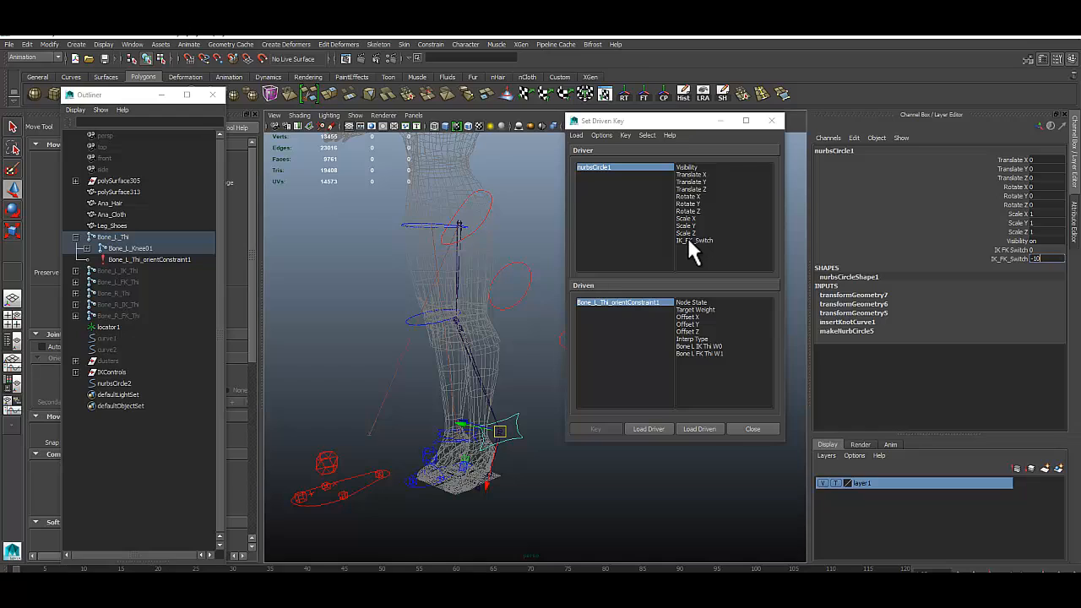
pyautogui.moveTo(1053, 260); pyautogui.dragTo(996, 260)
pyautogui.write('10')
pyautogui.click(601, 167)
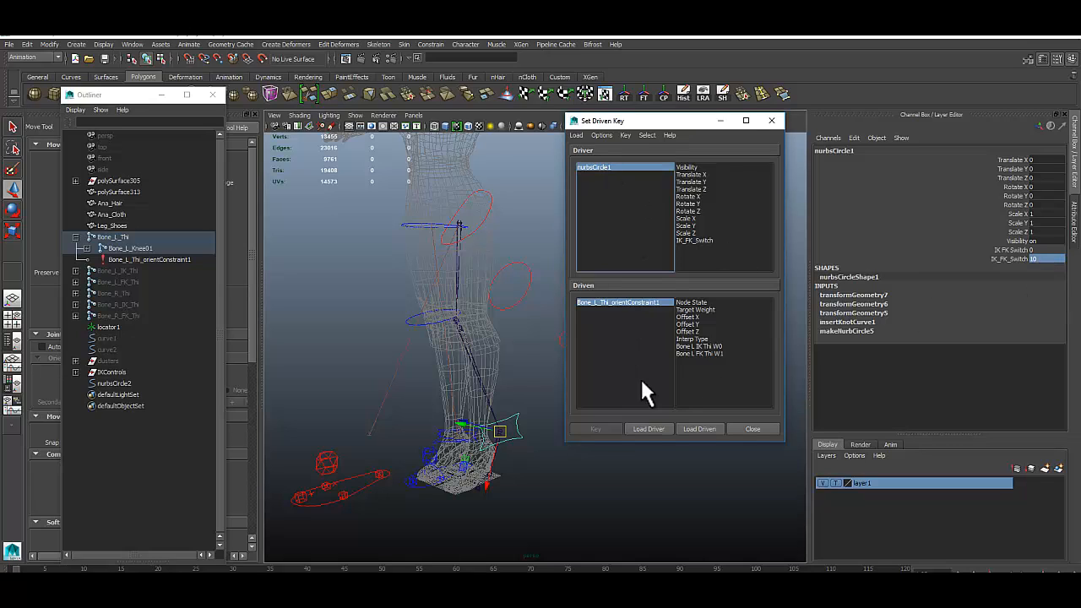
# Choose Bone L IK Thi W0 of Bone_L_Thi_orientConstraint1 as the driven attribute and select the constraint
pyautogui.click(632, 350)
pyautogui.click(710, 363)
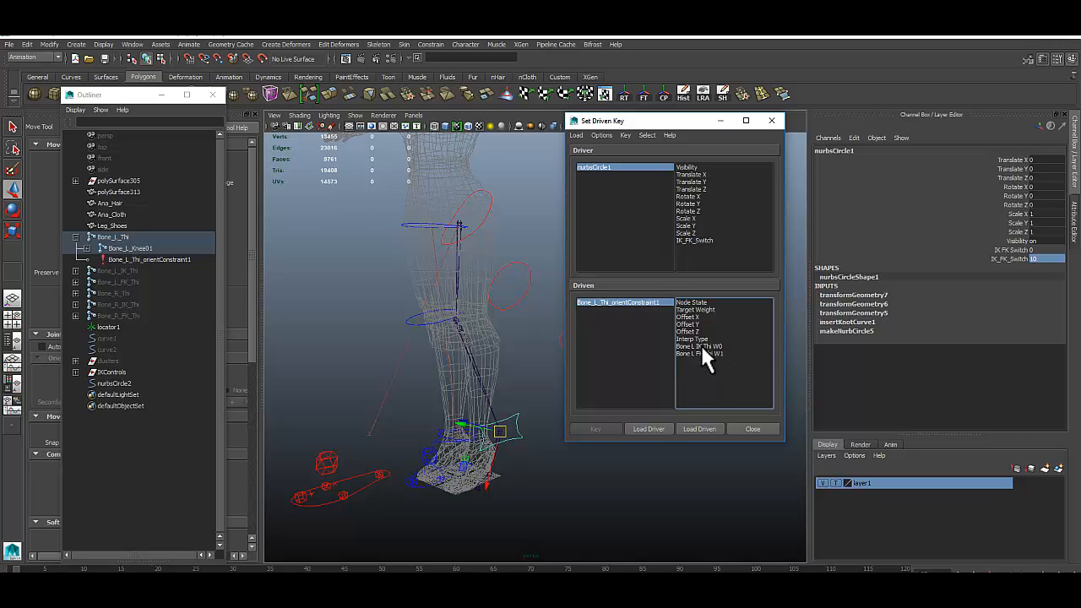
pyautogui.click(700, 347)
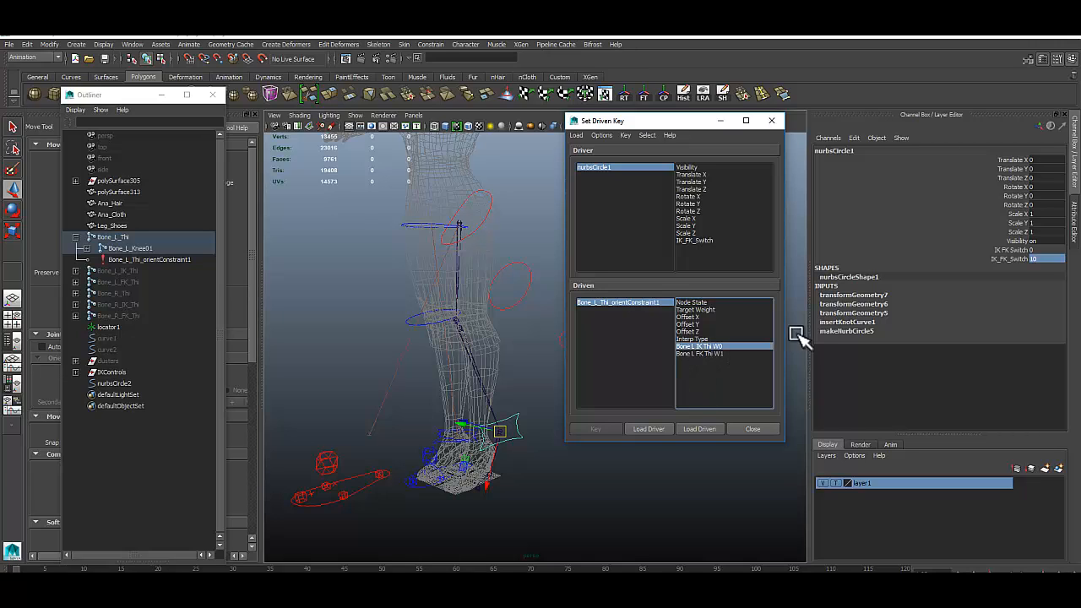
pyautogui.click(630, 304)
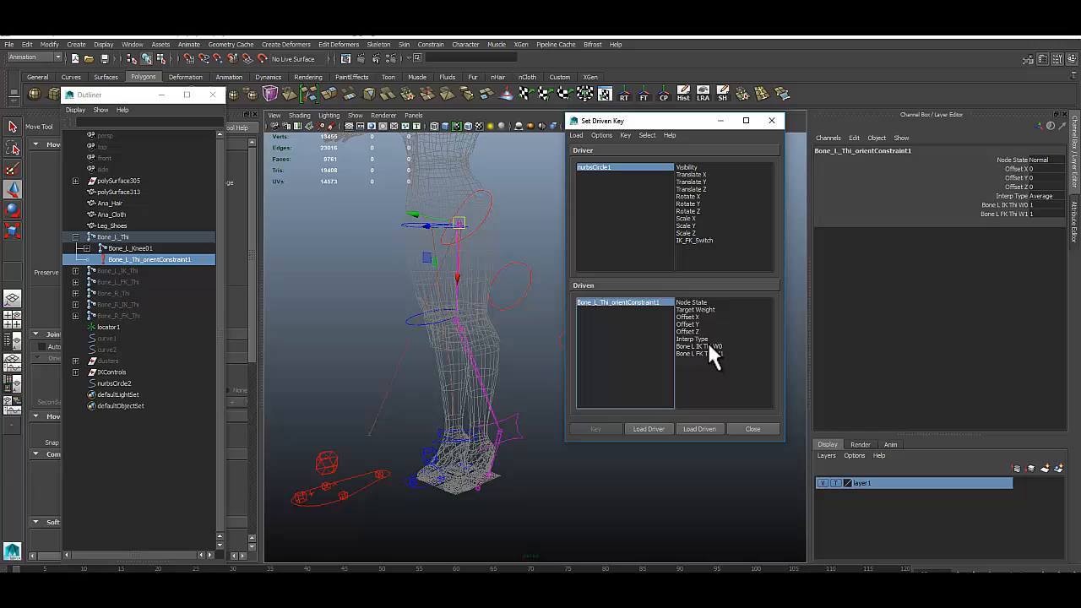
# Set the Bone L FK Thi W1 weight of the left thigh's orient constraint to 0
pyautogui.doubleClick(1036, 204)
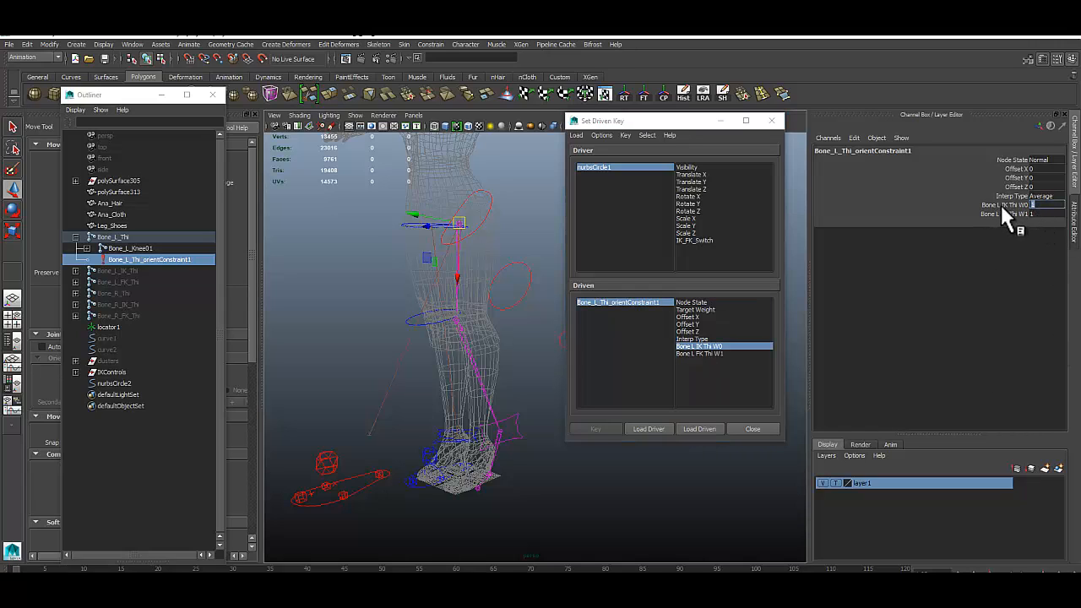
pyautogui.doubleClick(1047, 214)
pyautogui.write('0')
pyautogui.press('Return')
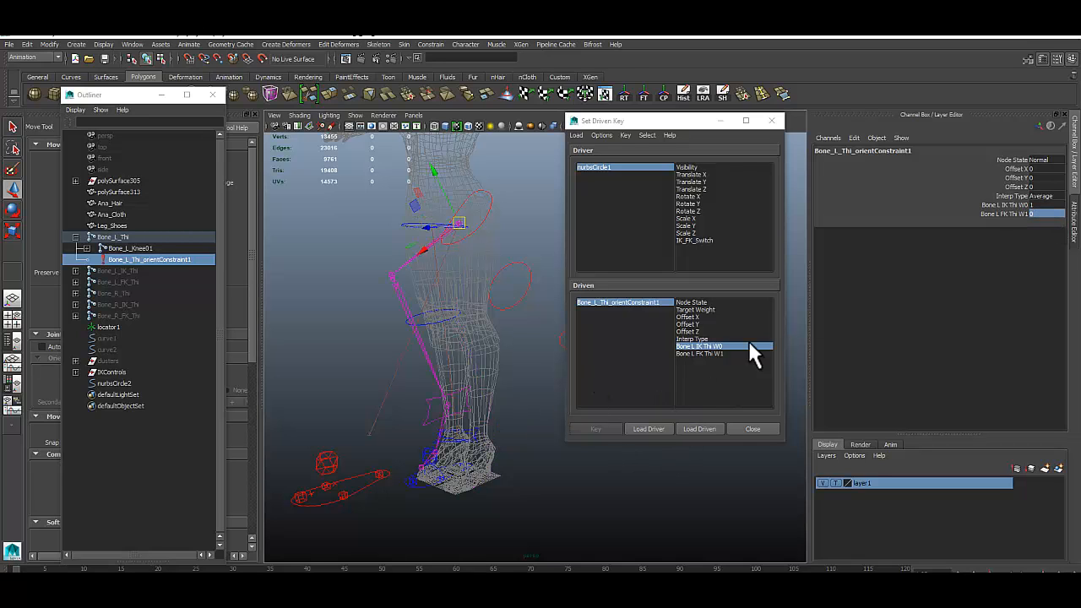
pyautogui.keyDown('alt'); pyautogui.moveTo(495, 443); pyautogui.dragTo(442, 427); pyautogui.keyUp('alt')
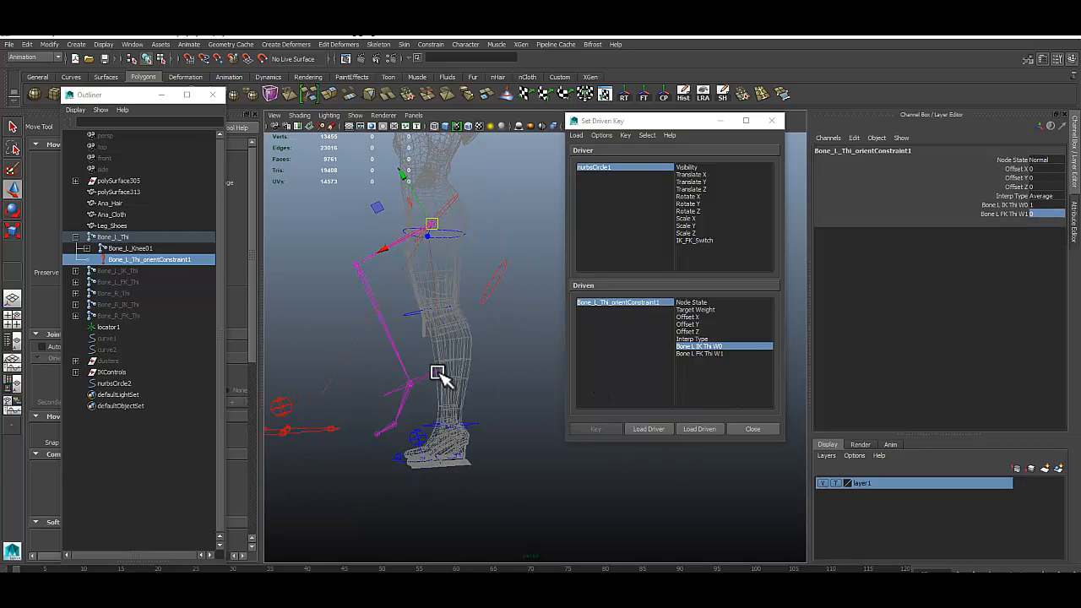
pyautogui.keyDown('alt'); pyautogui.moveTo(442, 375); pyautogui.dragTo(461, 384); pyautogui.keyUp('alt')
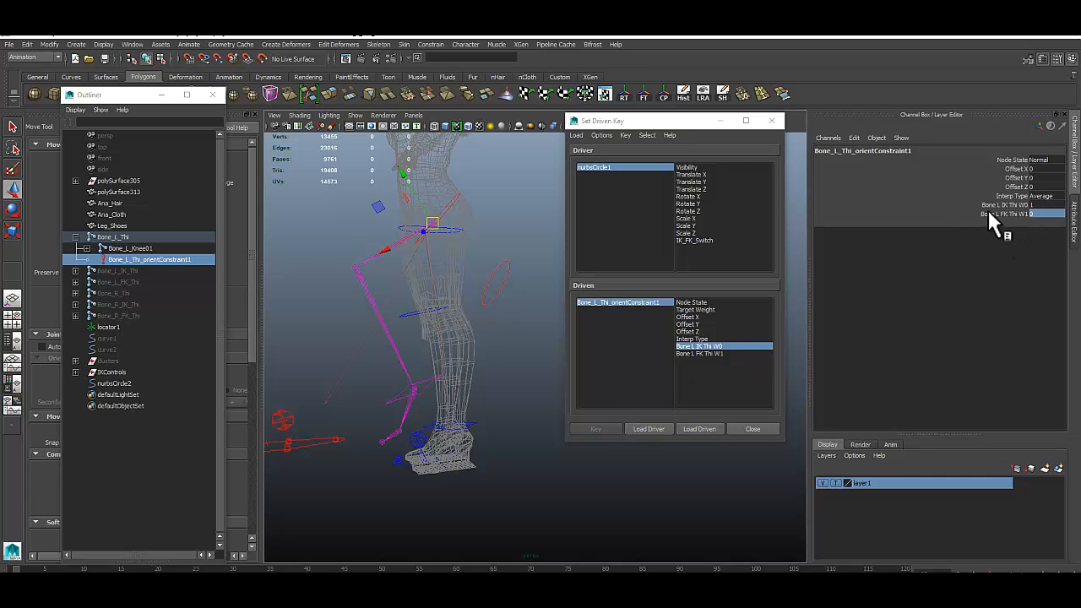
# Key the thigh constraint's Bone L IK Thi W0 weight against the driver attribute IK_FK_Switch
pyautogui.click(697, 241)
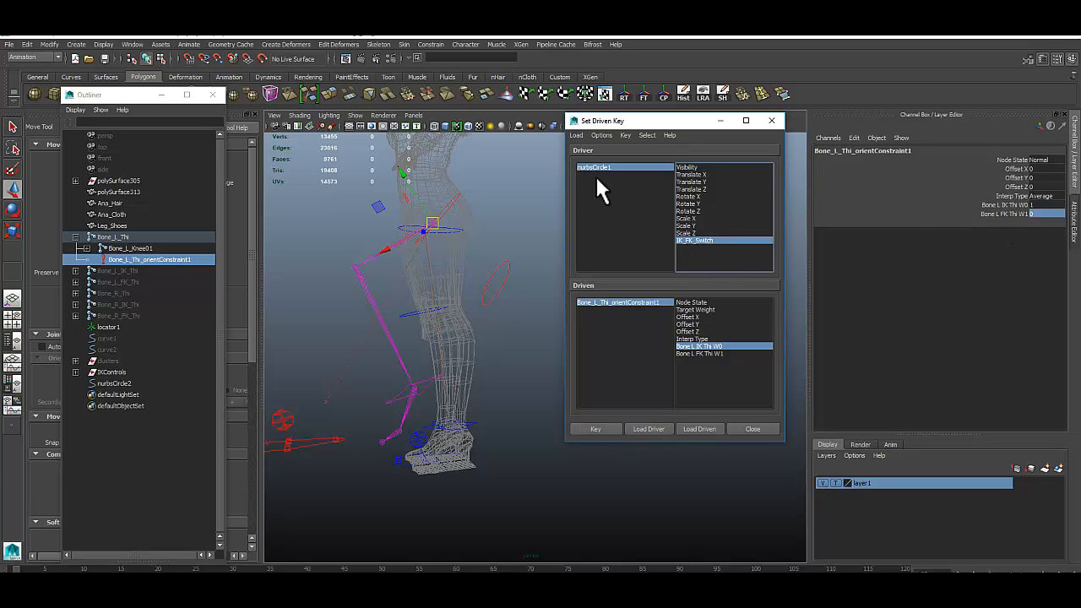
pyautogui.click(1017, 204)
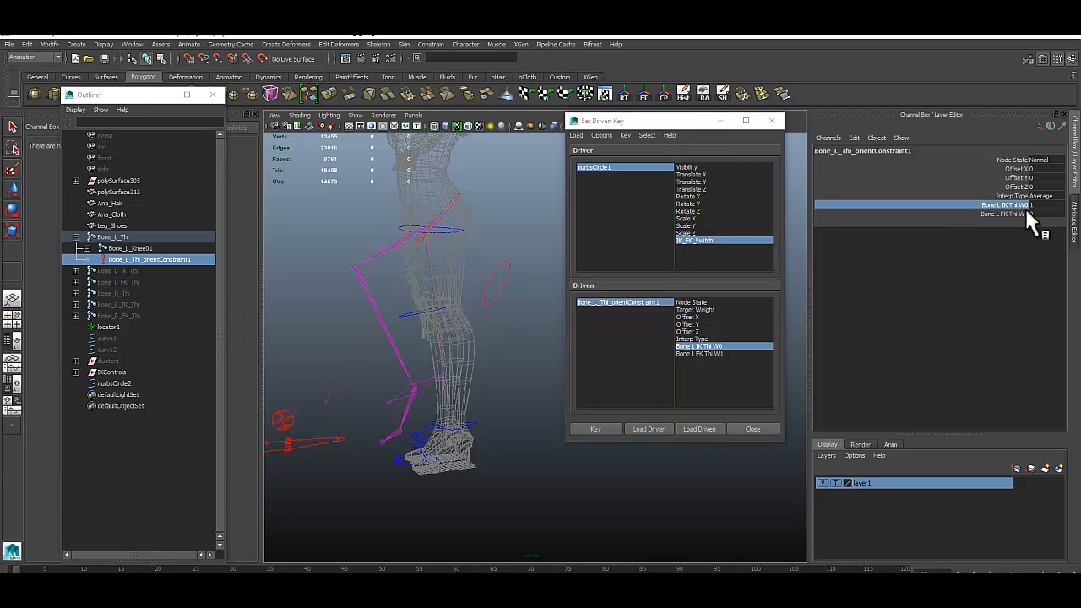
pyautogui.keyDown('shift'); pyautogui.click(1003, 214); pyautogui.keyUp('shift')
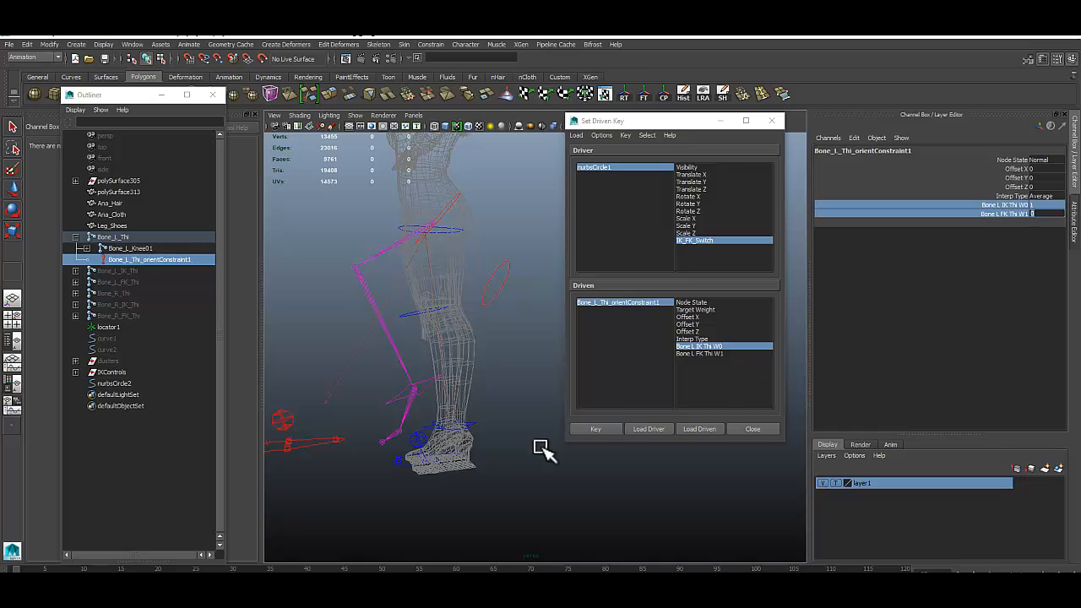
pyautogui.click(599, 428)
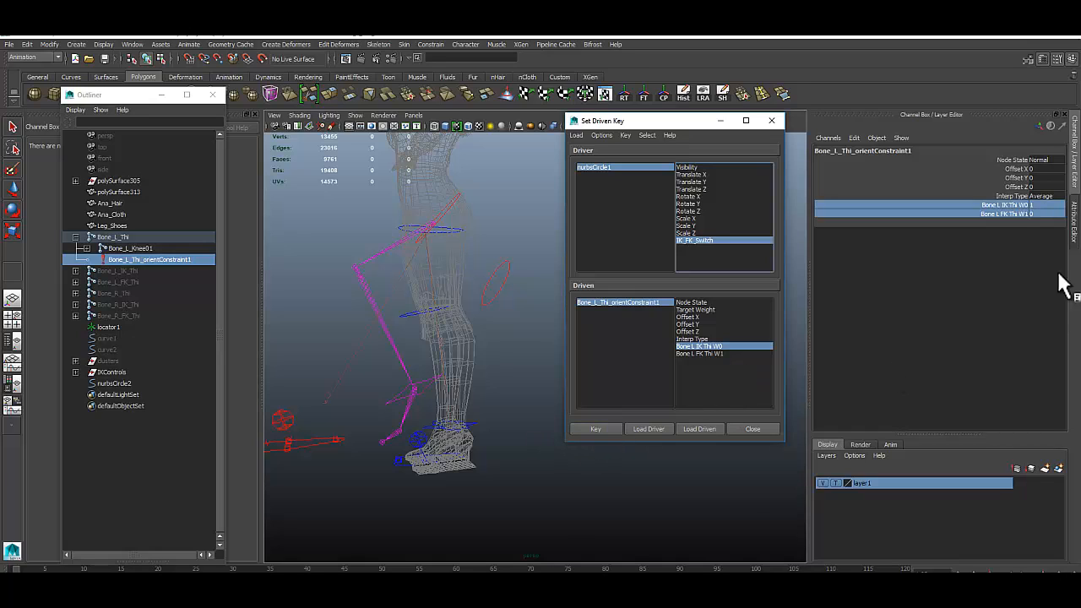
pyautogui.click(992, 208)
pyautogui.click(996, 214)
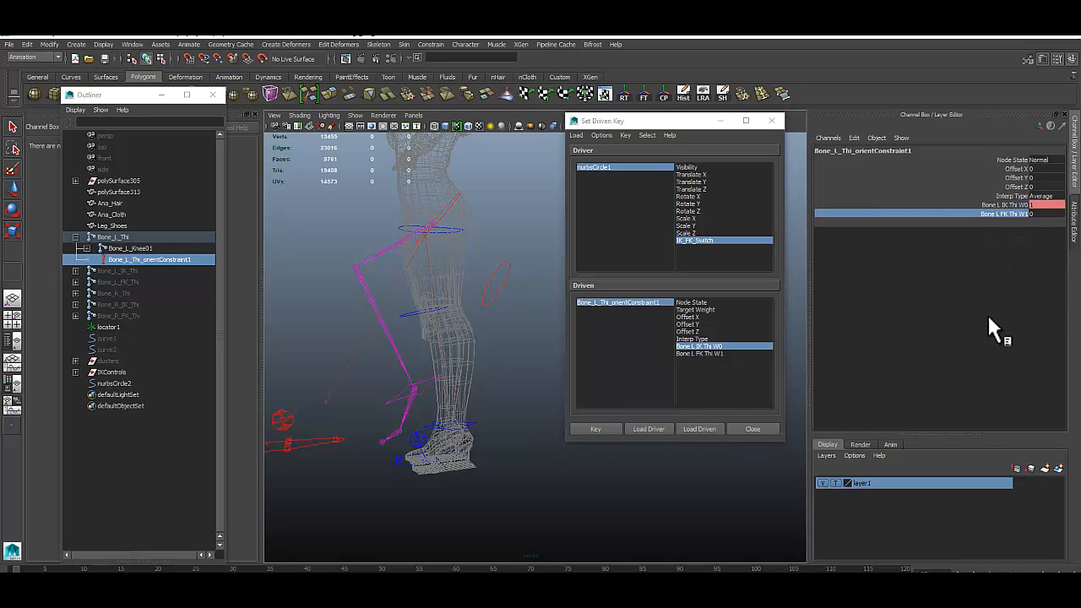
# Choose Bone L FK Thi W1 as the driven attribute and key it against IK_FK_Switch
pyautogui.click(708, 353)
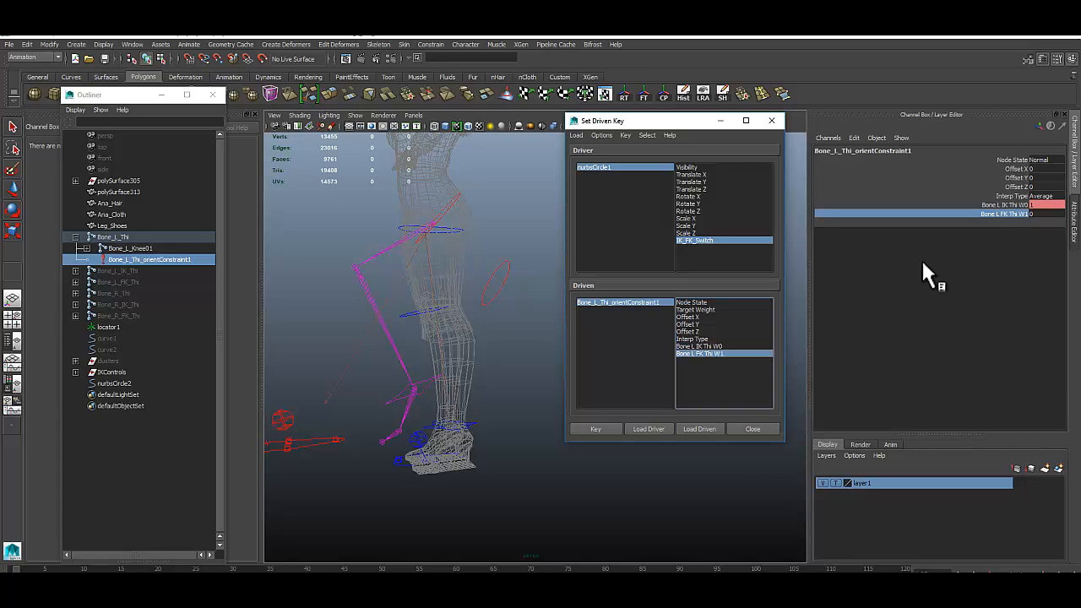
pyautogui.click(1033, 213)
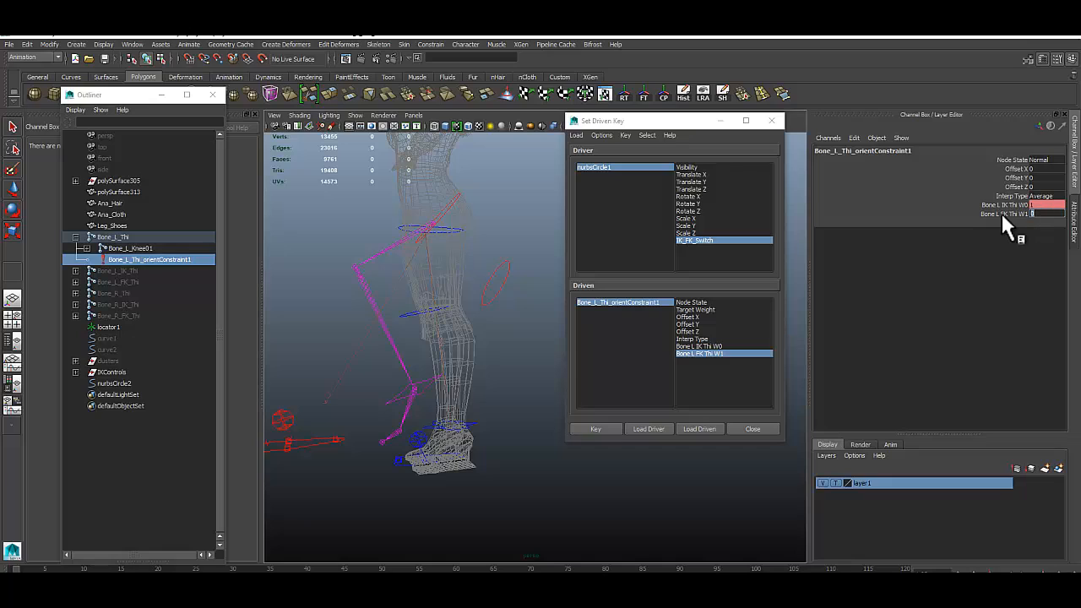
pyautogui.click(1002, 214)
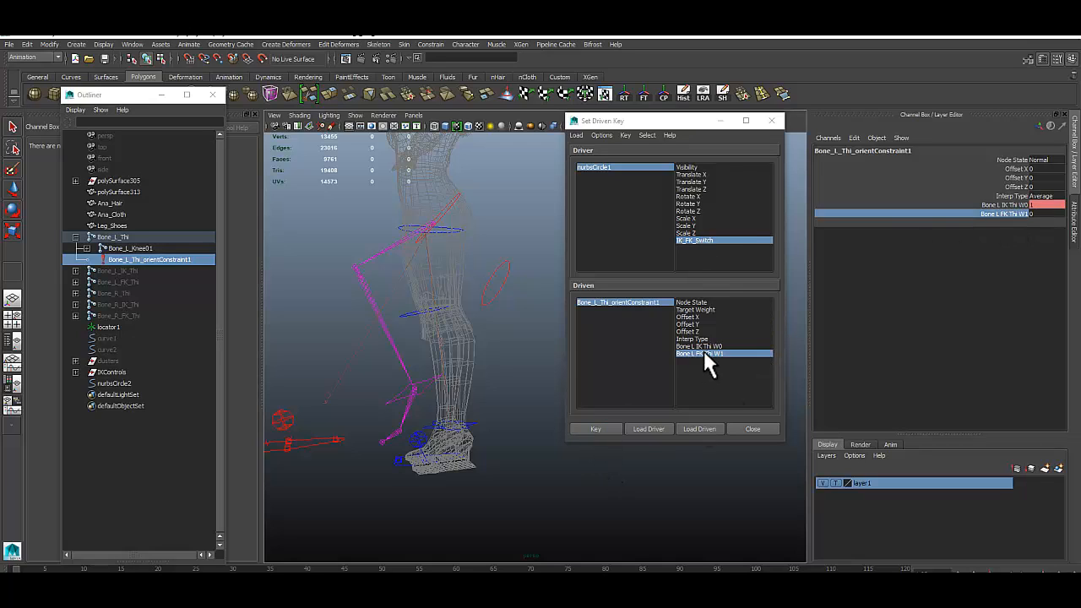
pyautogui.click(599, 430)
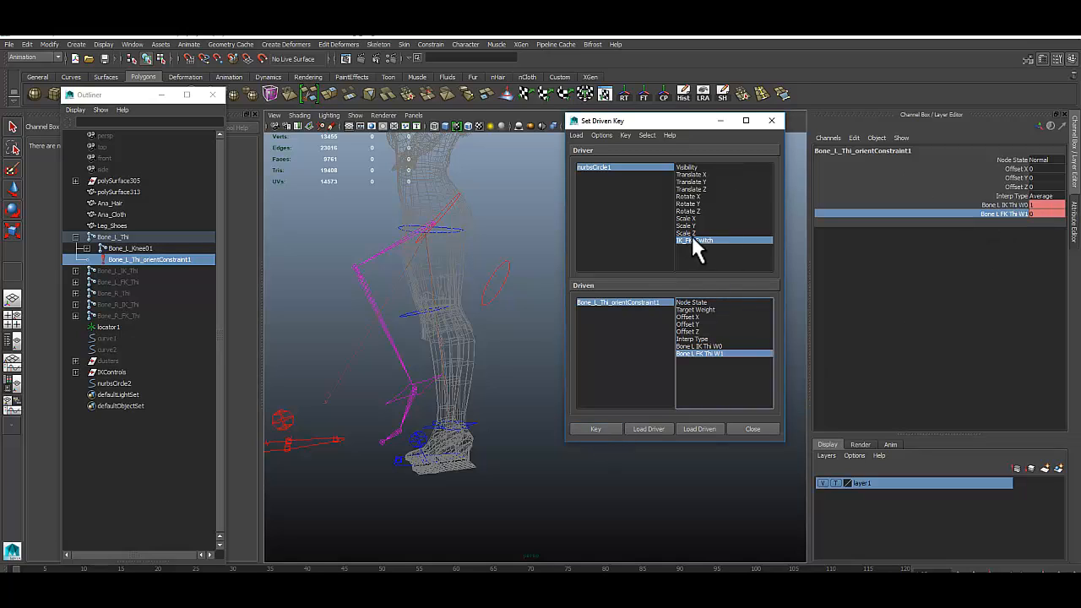
# Set the IK_FK_Switch attribute of the driver nurbsCircle1 to -10
pyautogui.click(623, 166)
pyautogui.press('w')
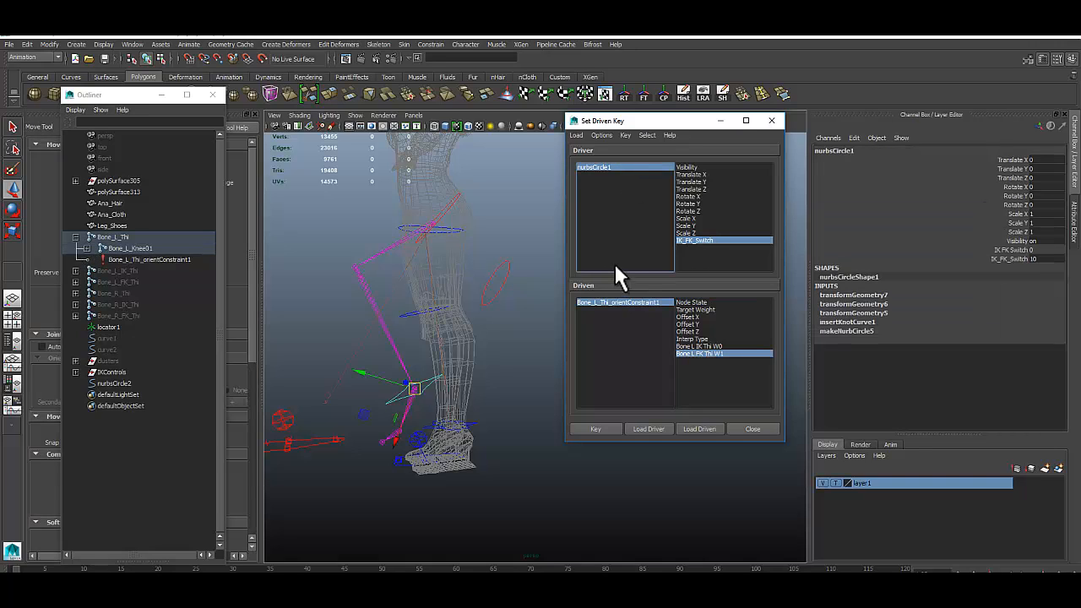
pyautogui.click(698, 240)
pyautogui.doubleClick(1032, 259)
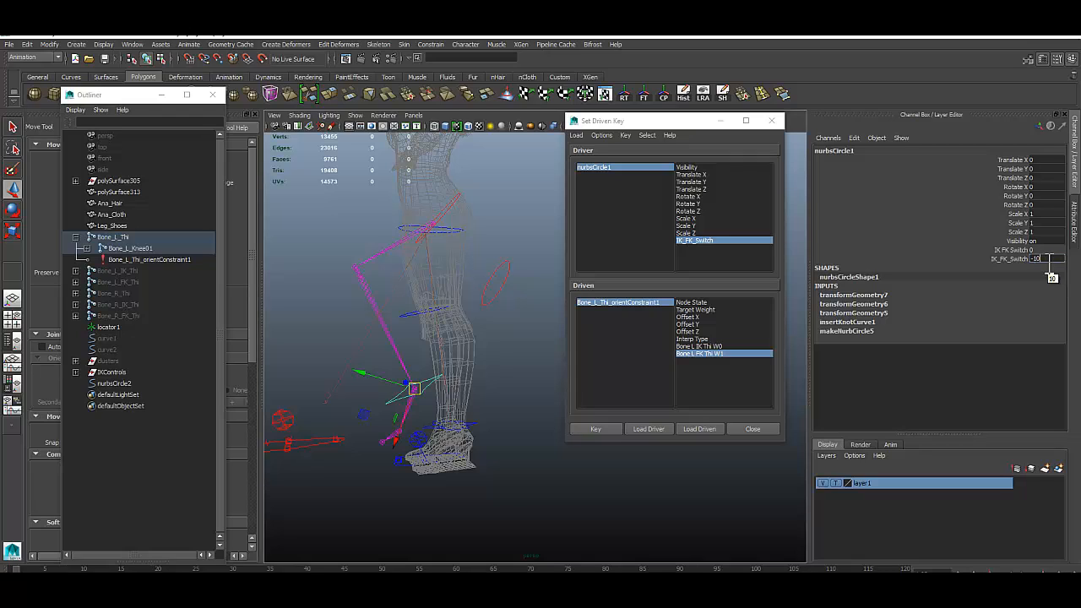
pyautogui.press('Return')
# Set Bone L IK Thi W0 of the thigh's orient constraint to 0 and key it against IK_FK_Switch
pyautogui.click(617, 302)
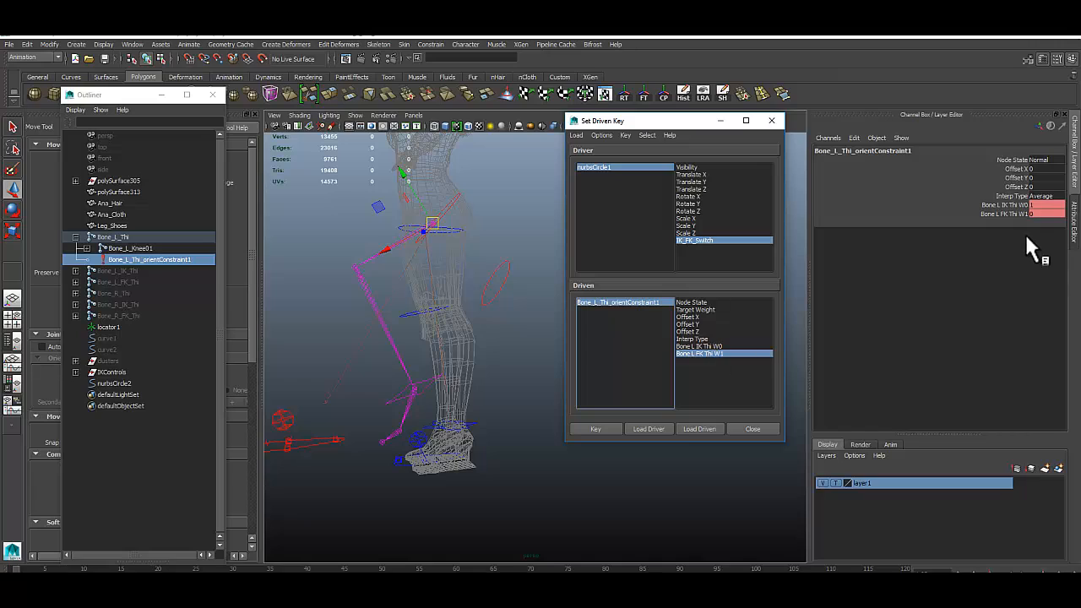
pyautogui.doubleClick(1036, 206)
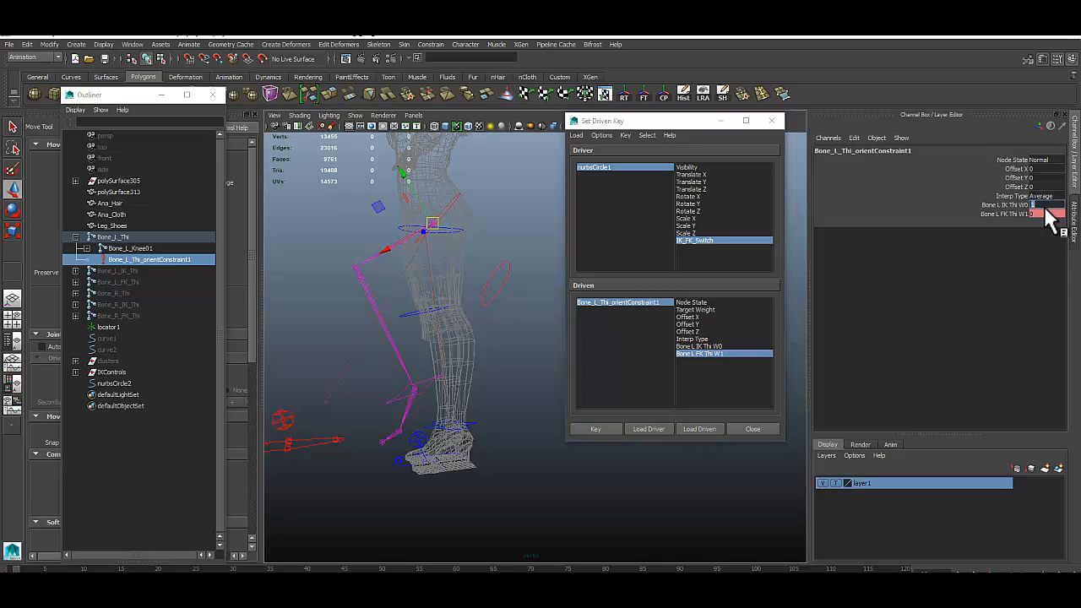
pyautogui.write('0')
pyautogui.press('Return')
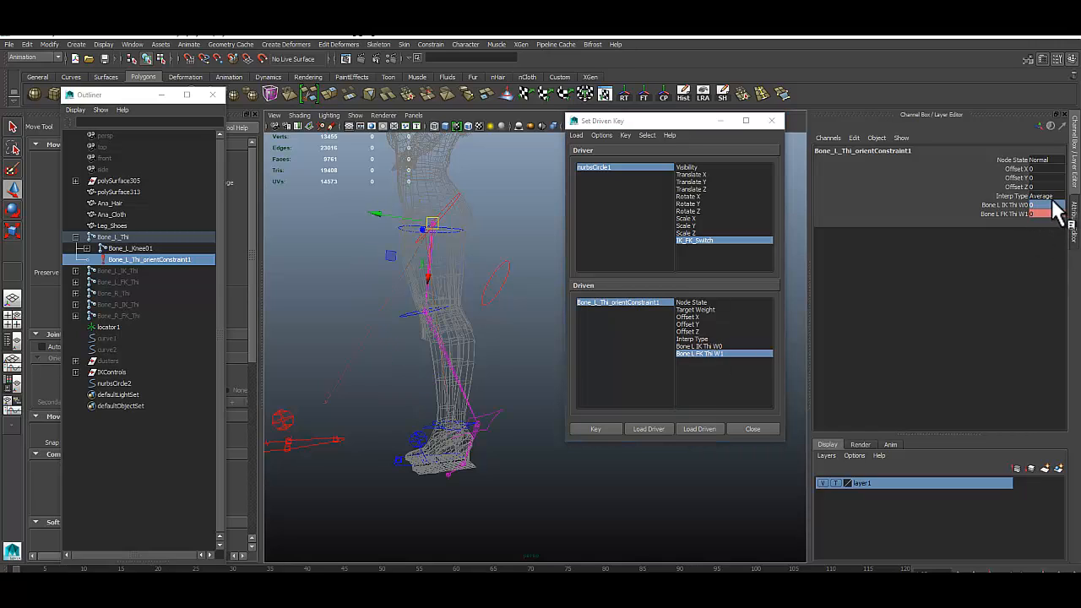
pyautogui.click(714, 346)
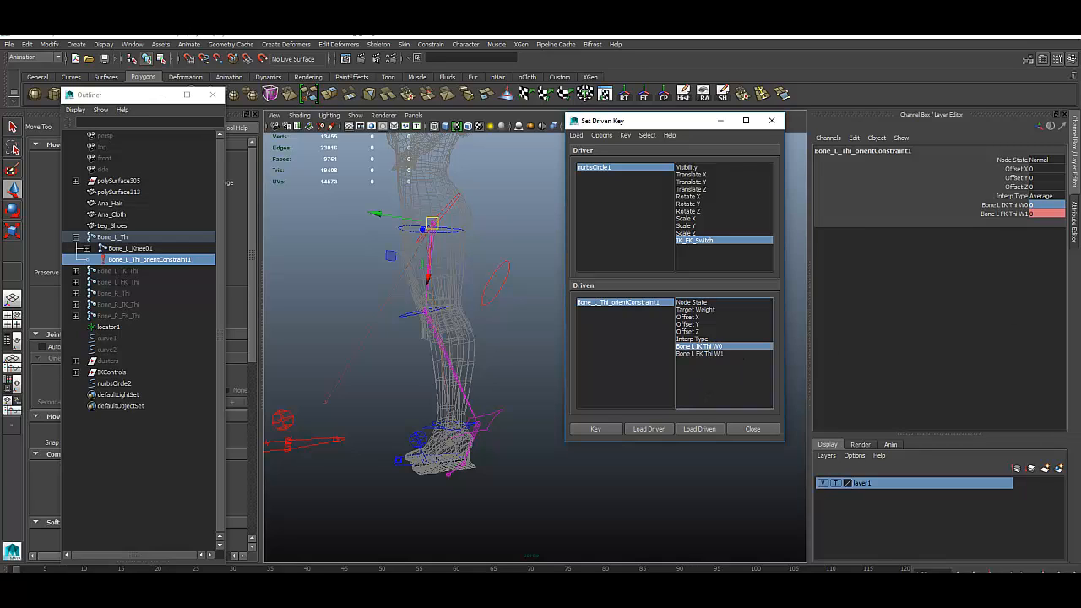
pyautogui.click(1005, 206)
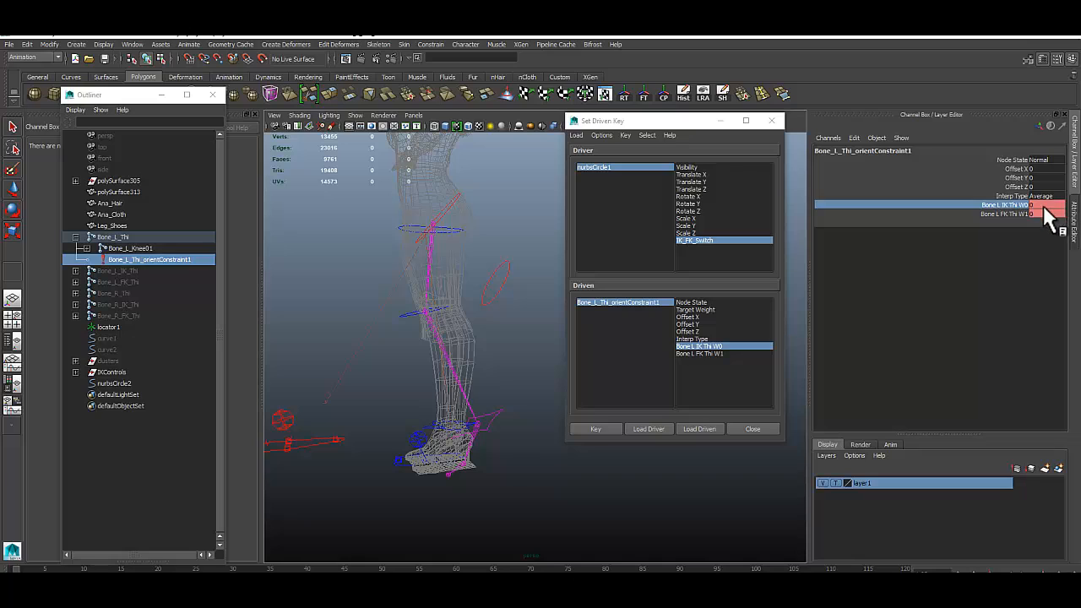
# Set Bone L FK Thi W1 of the thigh's orient constraint to 1 and key it against IK_FK_Switch
pyautogui.click(701, 353)
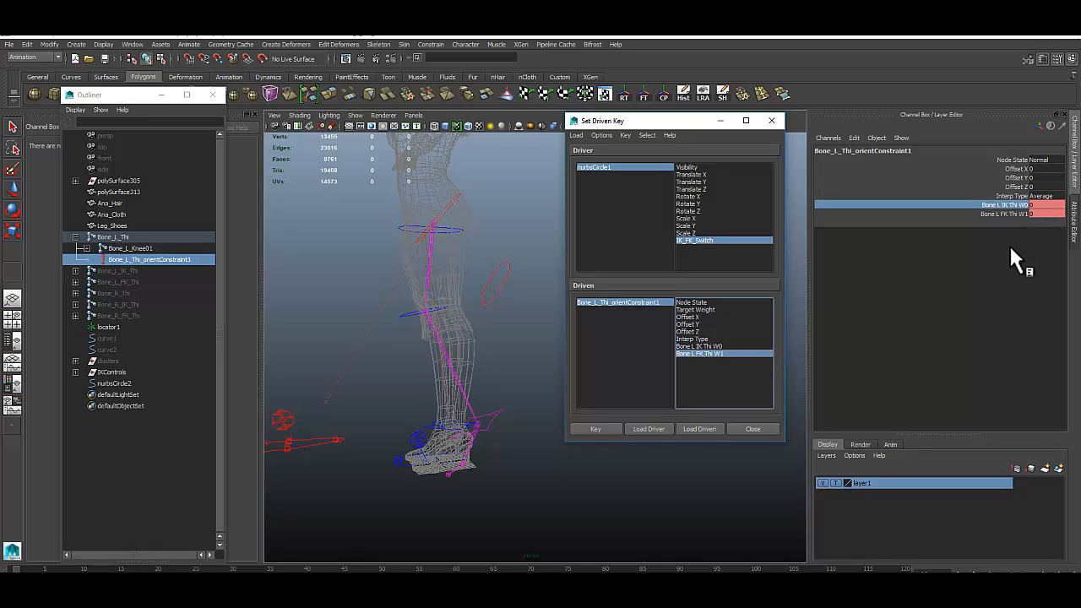
pyautogui.doubleClick(1034, 214)
pyautogui.write('1')
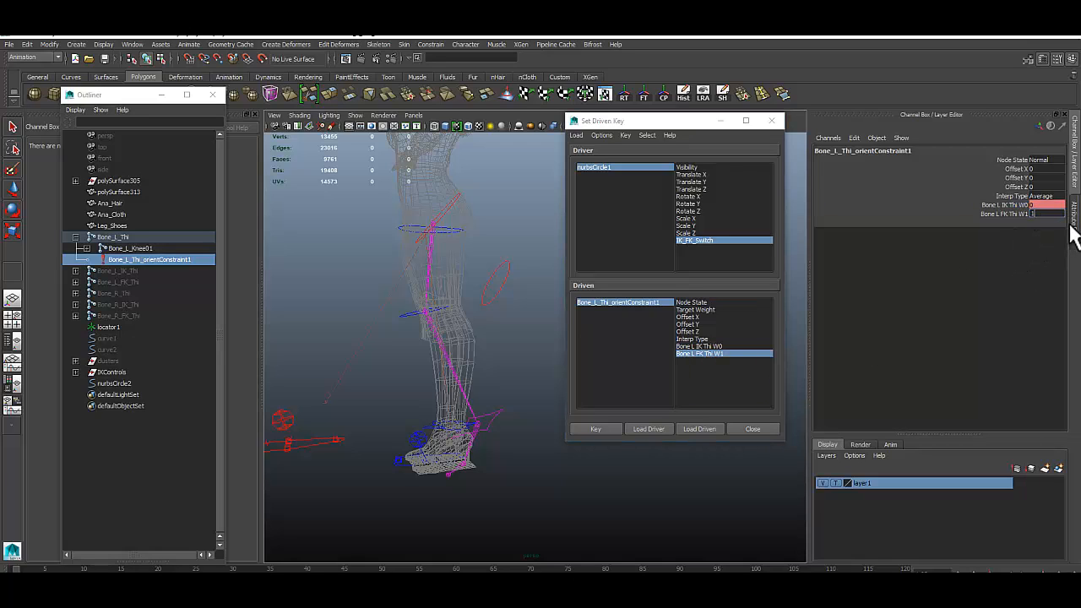
pyautogui.click(996, 206)
pyautogui.click(1001, 216)
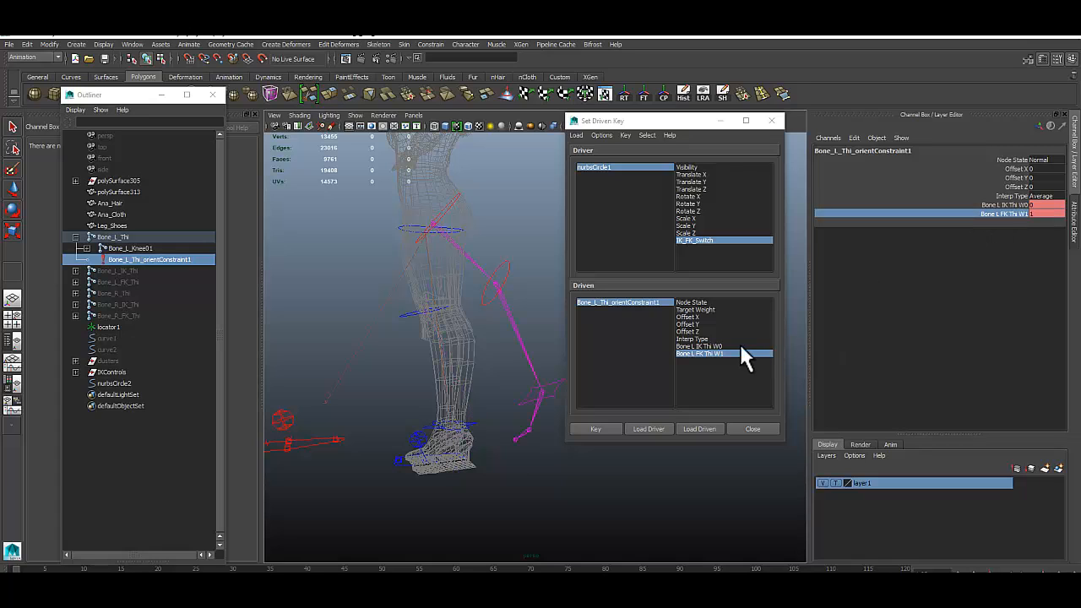
pyautogui.keyDown('ctrl'); pyautogui.click(712, 347); pyautogui.keyUp('ctrl')
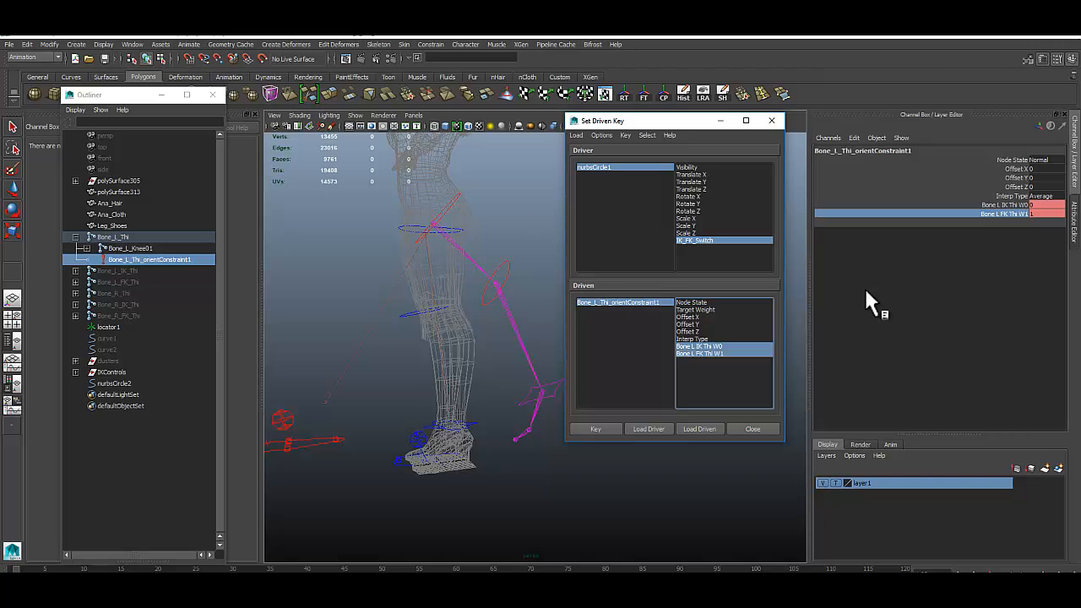
# Move the Set Driven Key window clear of the leg and select the star-shaped switch control nurbsCircle1
pyautogui.keyDown('alt'); pyautogui.moveTo(403, 379); pyautogui.dragTo(517, 348); pyautogui.keyUp('alt')
pyautogui.moveTo(665, 133); pyautogui.dragTo(694, 424)
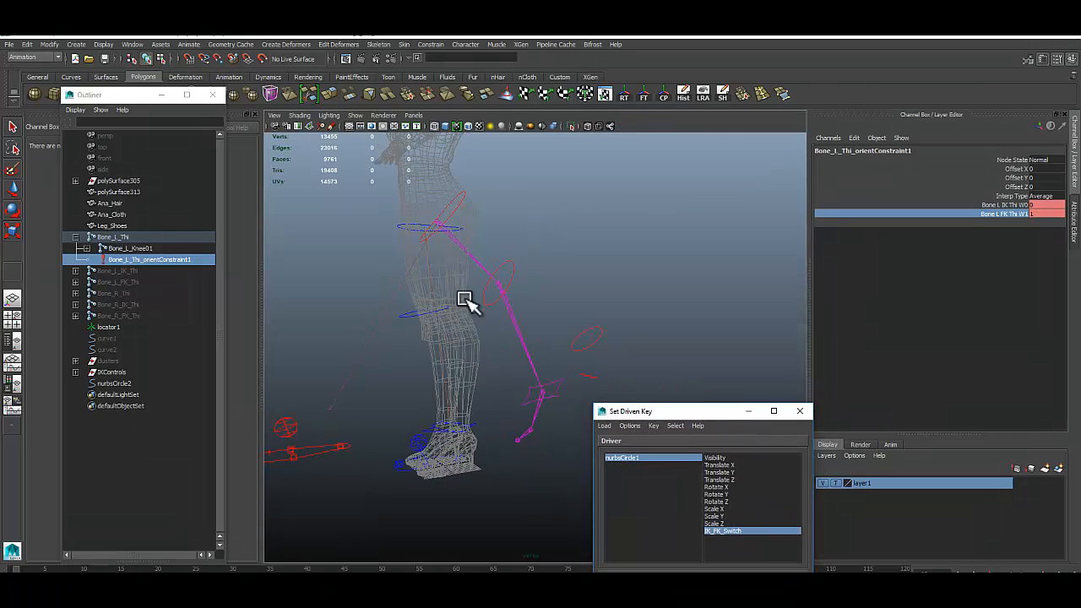
pyautogui.keyDown('alt'); pyautogui.moveTo(471, 302); pyautogui.dragTo(600, 292); pyautogui.keyUp('alt')
pyautogui.click(579, 340)
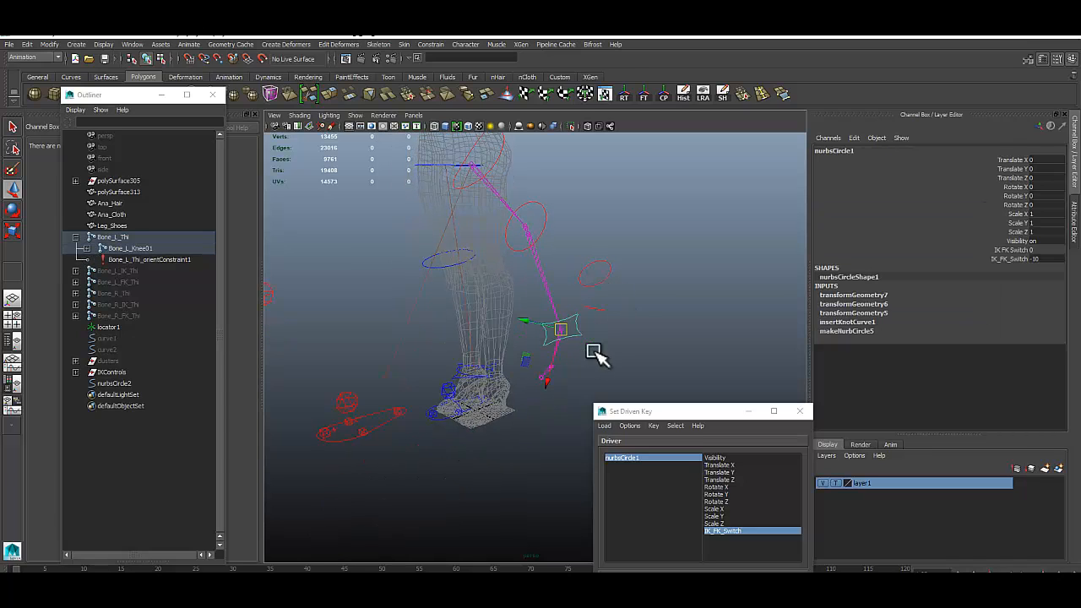
# Scrub nurbsCircle1's IK_FK_Switch from -10 to 10 to test the thigh's blend between the FK and IK chains
pyautogui.click(1023, 257)
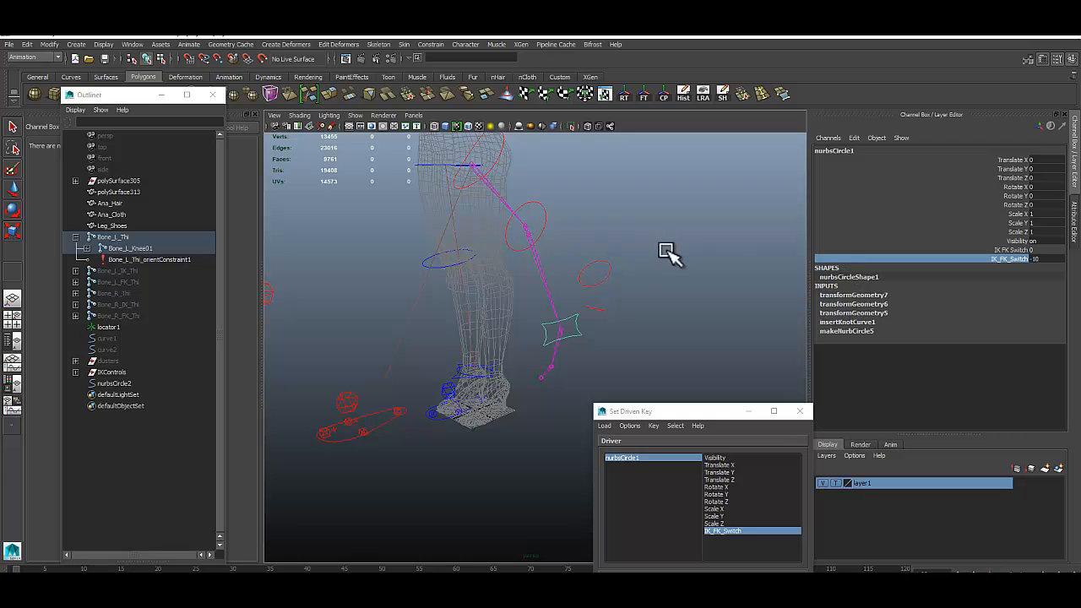
pyautogui.moveTo(663, 252); pyautogui.dragTo(786, 254, button='middle')
pyautogui.moveTo(628, 283); pyautogui.dragTo(580, 338, button='middle')
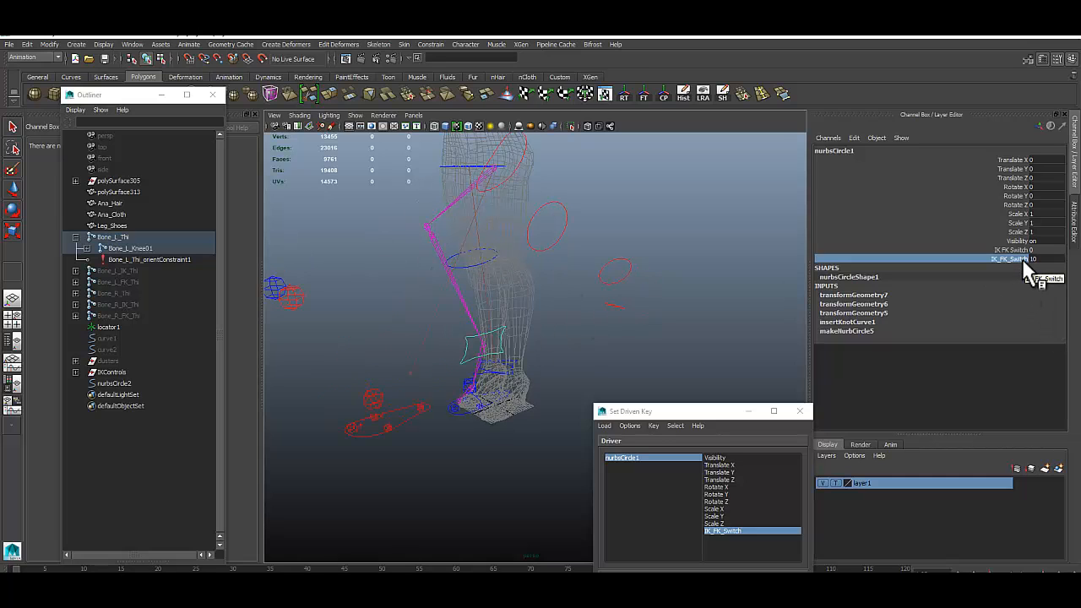
# Move the Set Driven Key window beside the leg so its driver and driven lists show in full, and select the driver nurbsCircle1
pyautogui.moveTo(502, 310)
pyautogui.keyDown('alt'); pyautogui.mouseDown()
pyautogui.moveTo(541, 321)
pyautogui.moveTo(509, 306)
pyautogui.mouseUp(); pyautogui.keyUp('alt')
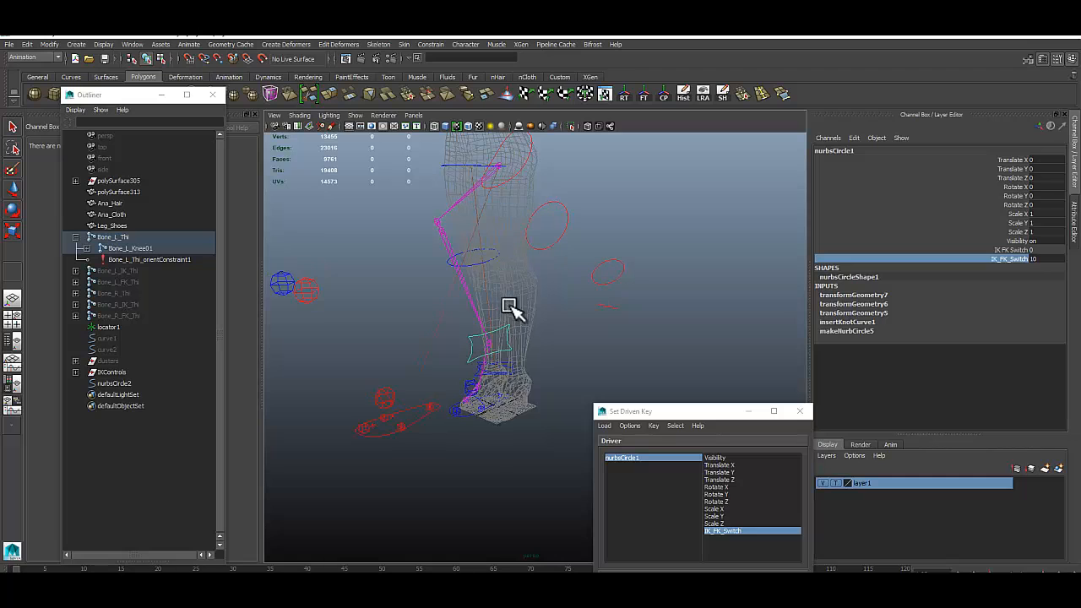
pyautogui.moveTo(698, 413); pyautogui.dragTo(643, 365)
pyautogui.keyDown('alt'); pyautogui.moveTo(579, 253); pyautogui.dragTo(558, 210, button='middle'); pyautogui.keyUp('alt')
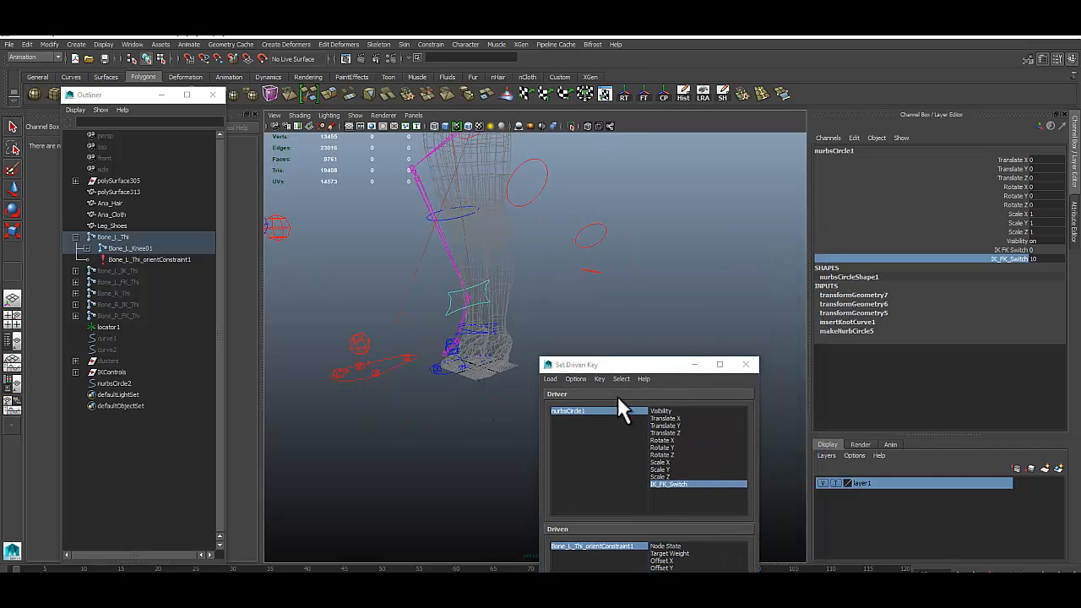
pyautogui.moveTo(629, 371); pyautogui.dragTo(664, 206)
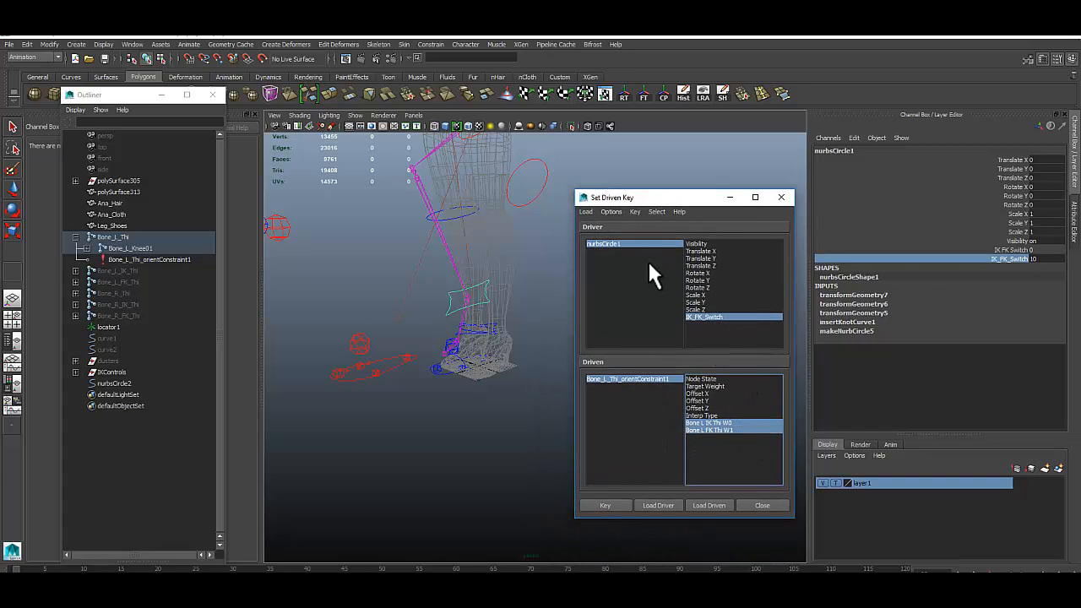
pyautogui.click(628, 243)
pyautogui.keyDown('alt'); pyautogui.moveTo(367, 260); pyautogui.dragTo(370, 311, button='middle'); pyautogui.keyUp('alt')
pyautogui.keyDown('alt'); pyautogui.moveTo(369, 315); pyautogui.dragTo(417, 356); pyautogui.keyUp('alt')
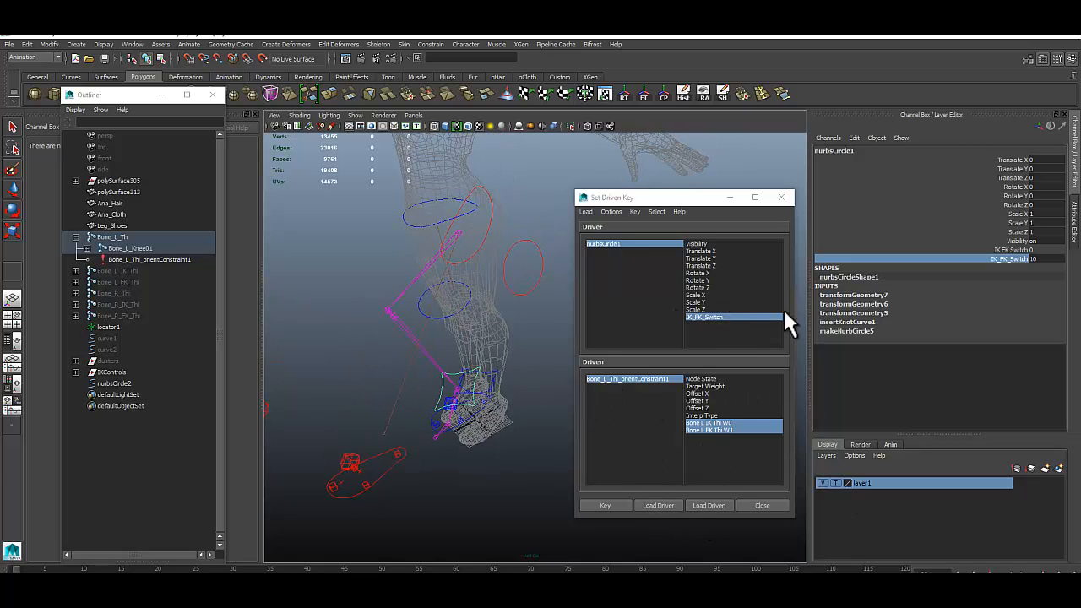
# Expand Bone_L_Knee01 in the hierarchy and inspect its orient constraint weights and nurbsCircle1's IK_FK_Switch value
pyautogui.click(87, 249)
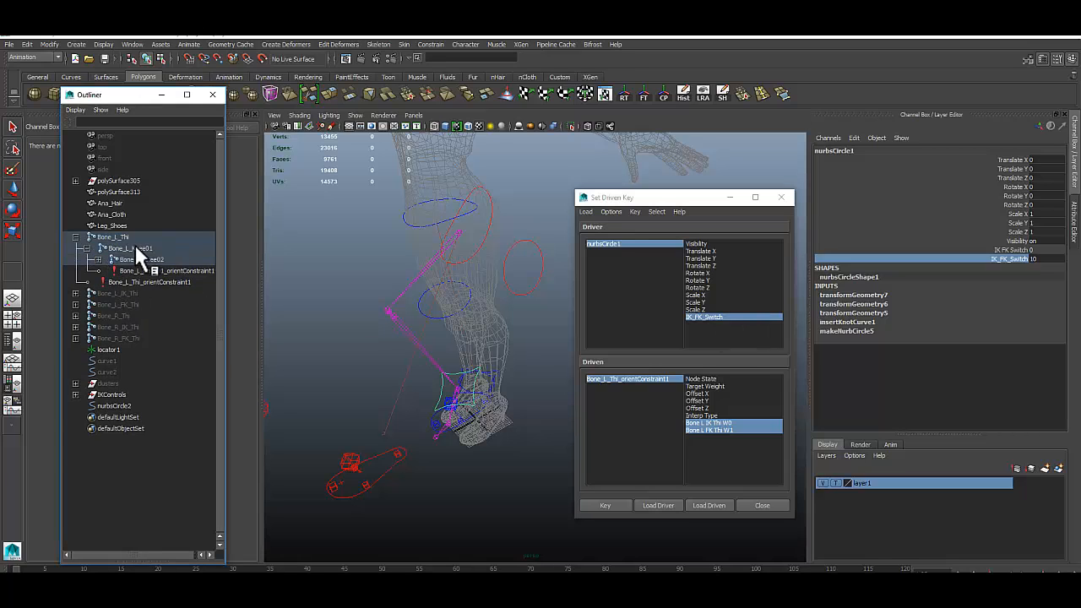
pyautogui.click(135, 247)
pyautogui.scroll(3, 481, 325)
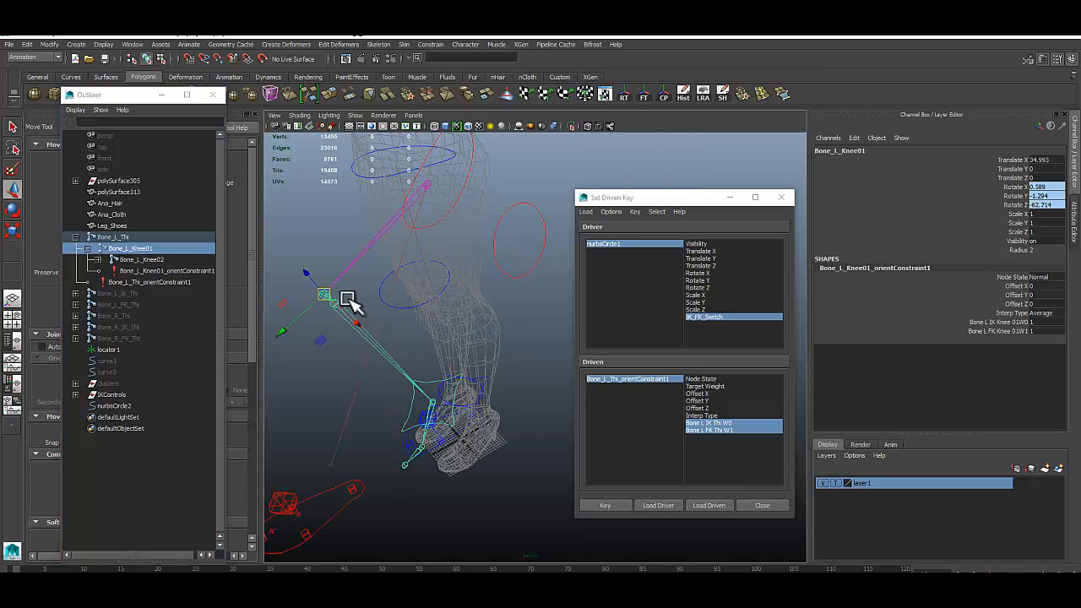
pyautogui.scroll(-3, 470, 342)
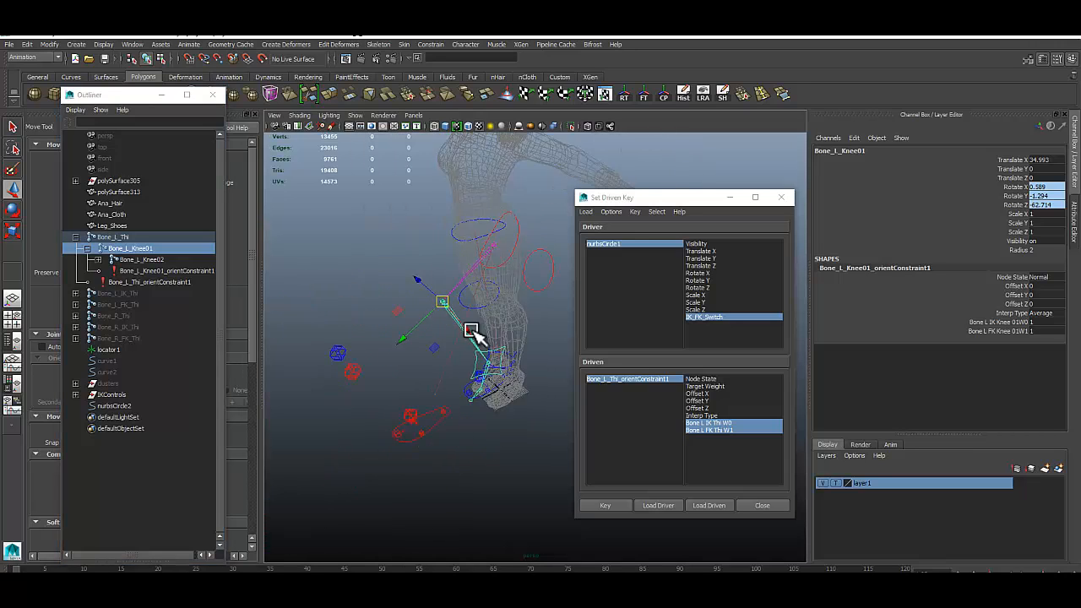
pyautogui.keyDown('alt'); pyautogui.moveTo(475, 334); pyautogui.dragTo(451, 316); pyautogui.keyUp('alt')
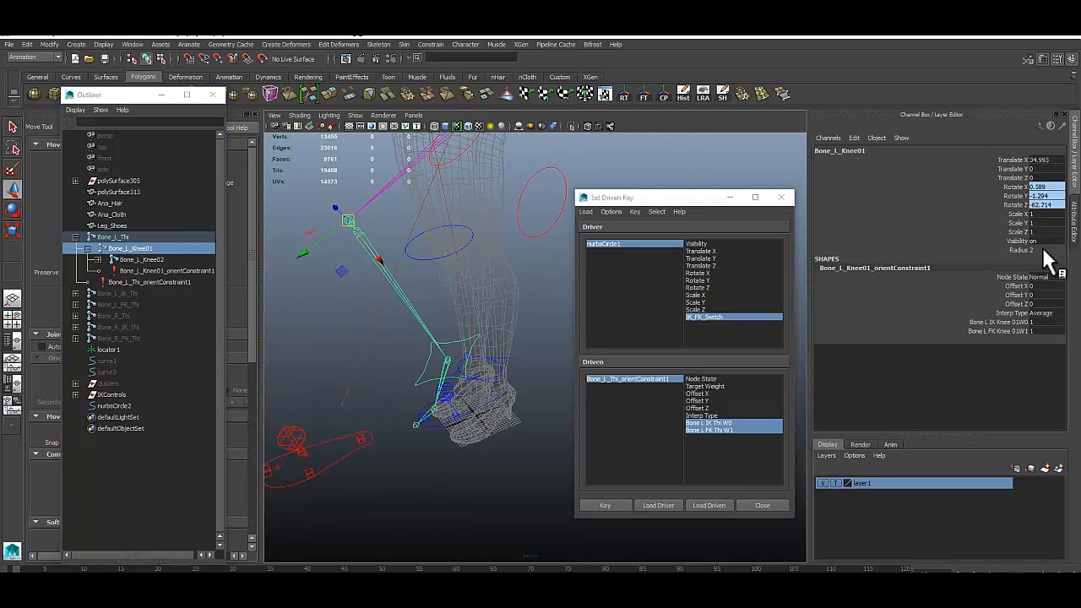
pyautogui.click(717, 314)
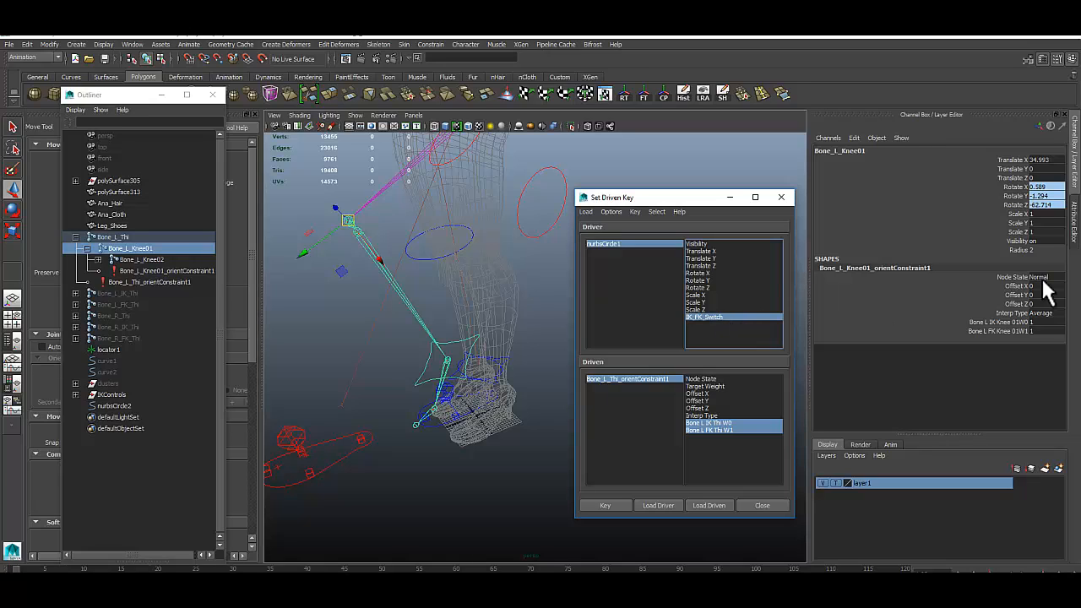
pyautogui.click(644, 242)
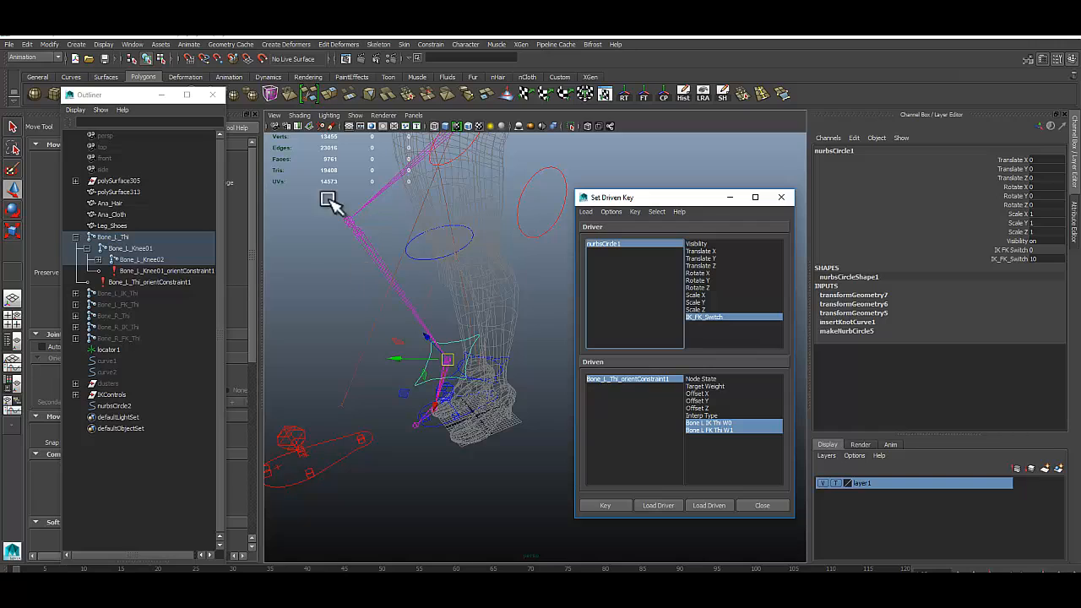
# Load Bone_L_Knee01_orientConstraint1 as the driven object and select its Bone L IK Knee 01W0 and Bone L FK Knee 01W1 weights
pyautogui.click(133, 271)
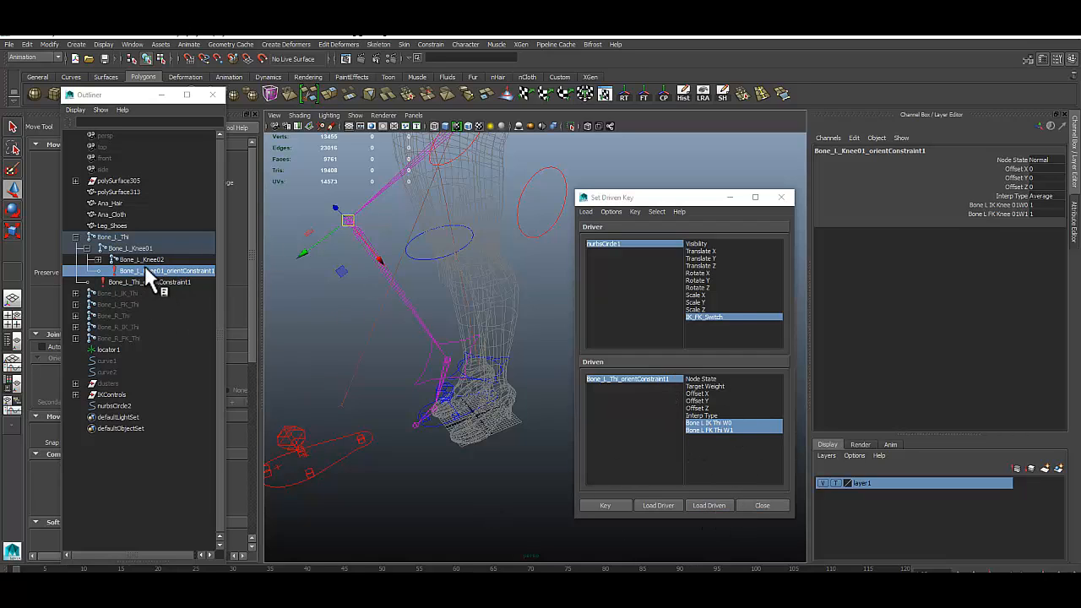
pyautogui.click(709, 505)
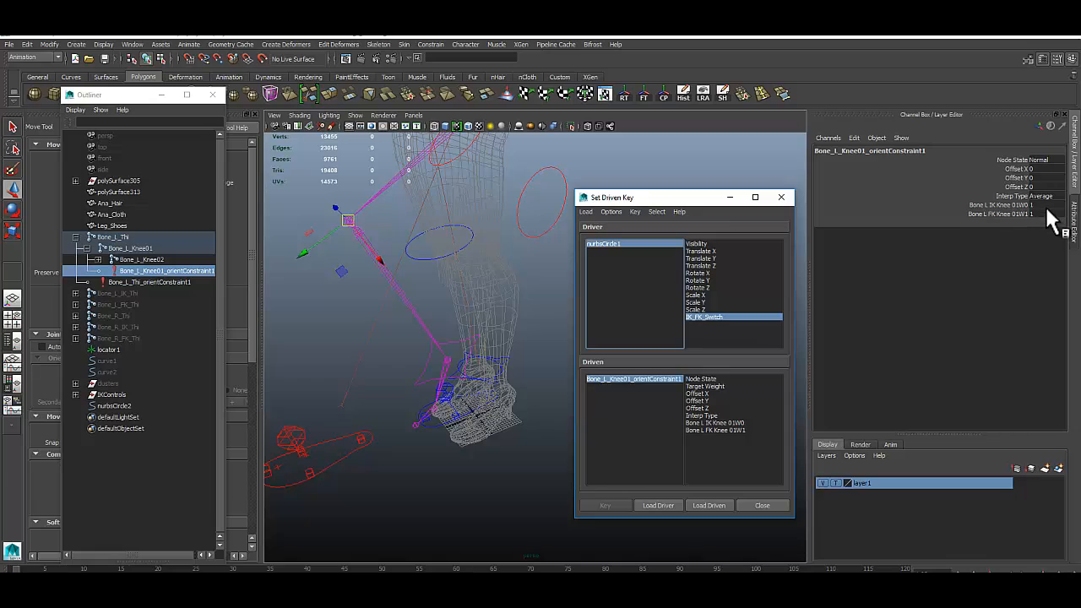
pyautogui.click(729, 422)
pyautogui.keyDown('shift'); pyautogui.click(723, 430); pyautogui.keyUp('shift')
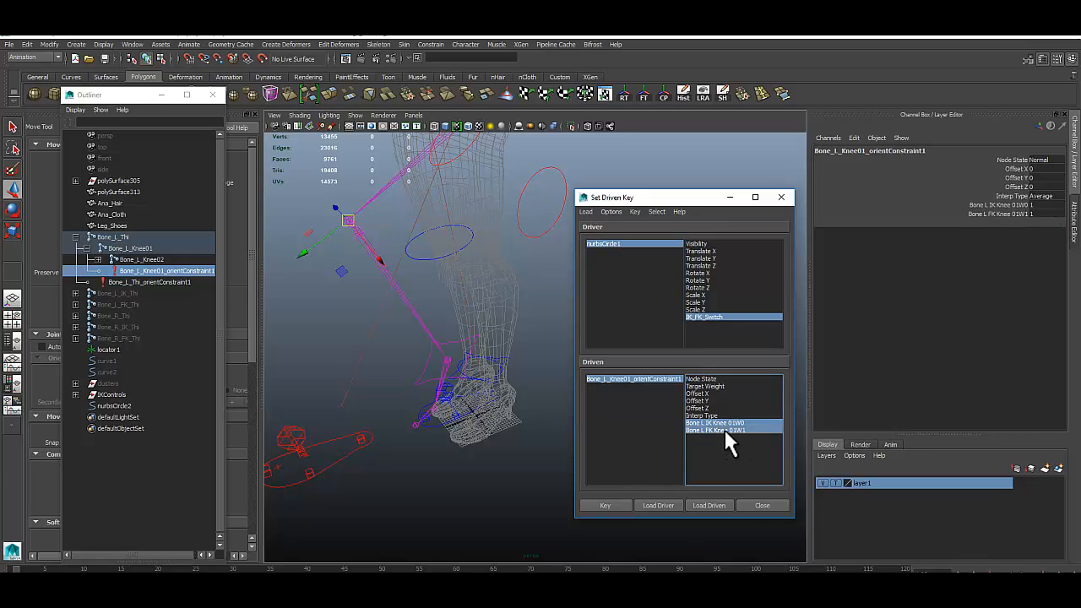
# Set Bone L FK Knee 01W1 to 0 and key both Knee01 constraint weights against IK_FK_Switch
pyautogui.click(1034, 204)
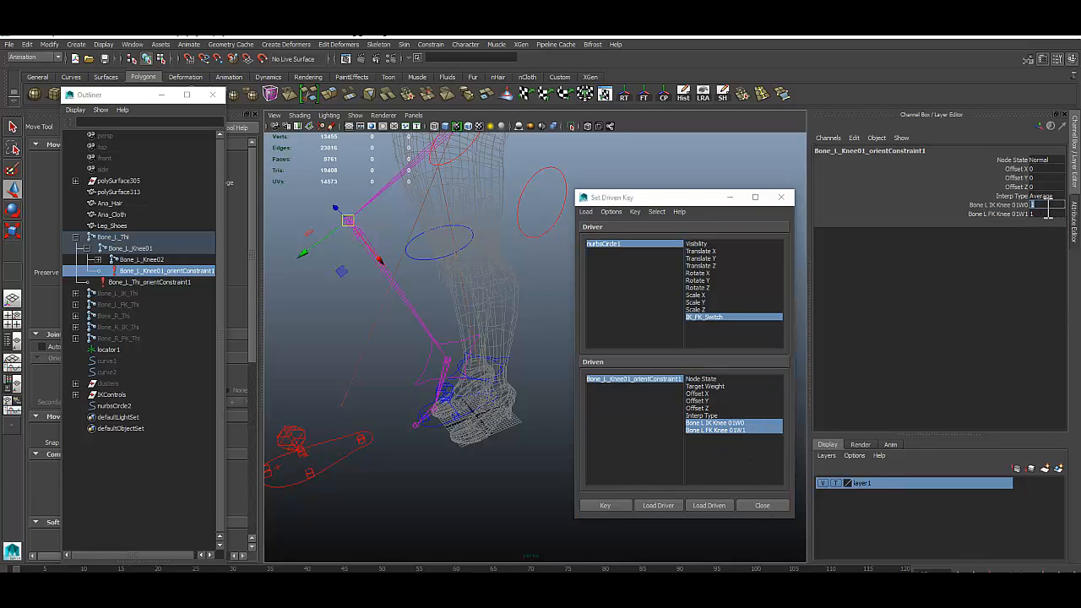
pyautogui.click(1041, 213)
pyautogui.write('0')
pyautogui.press('Return')
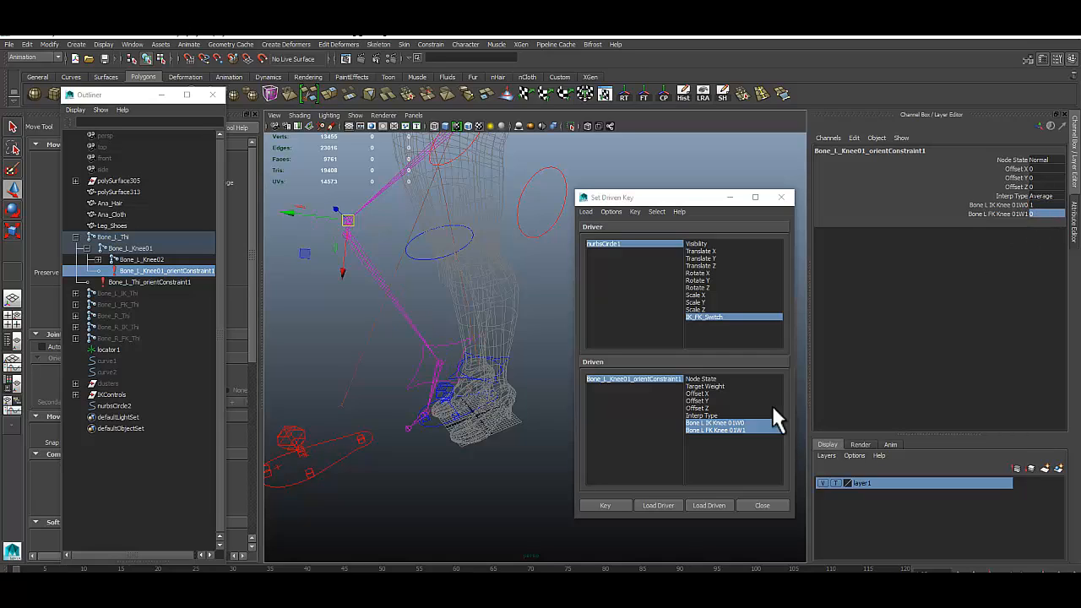
pyautogui.moveTo(734, 423); pyautogui.dragTo(732, 430)
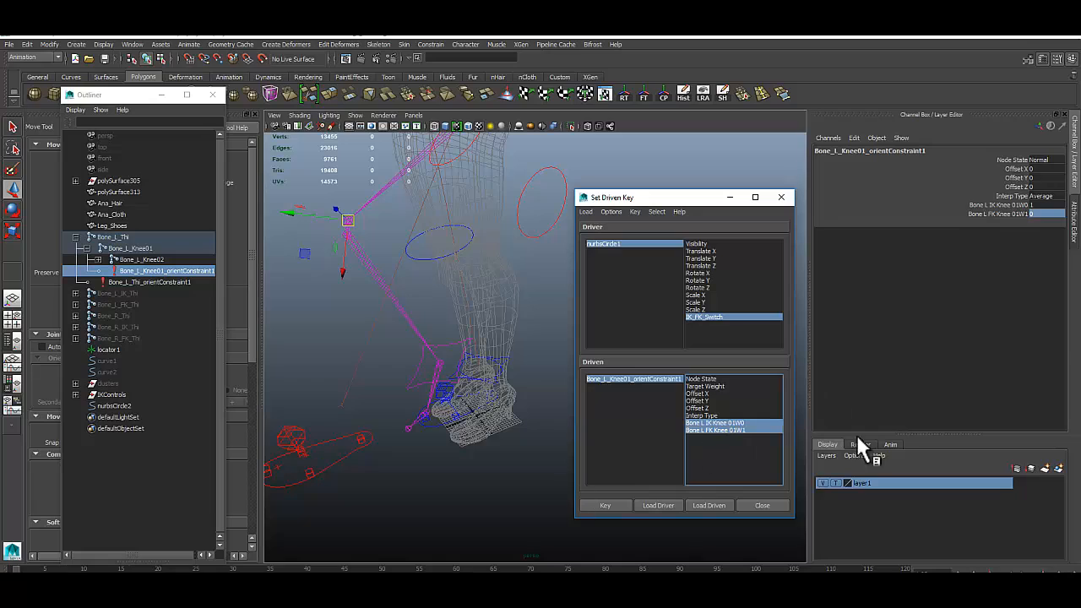
pyautogui.click(606, 505)
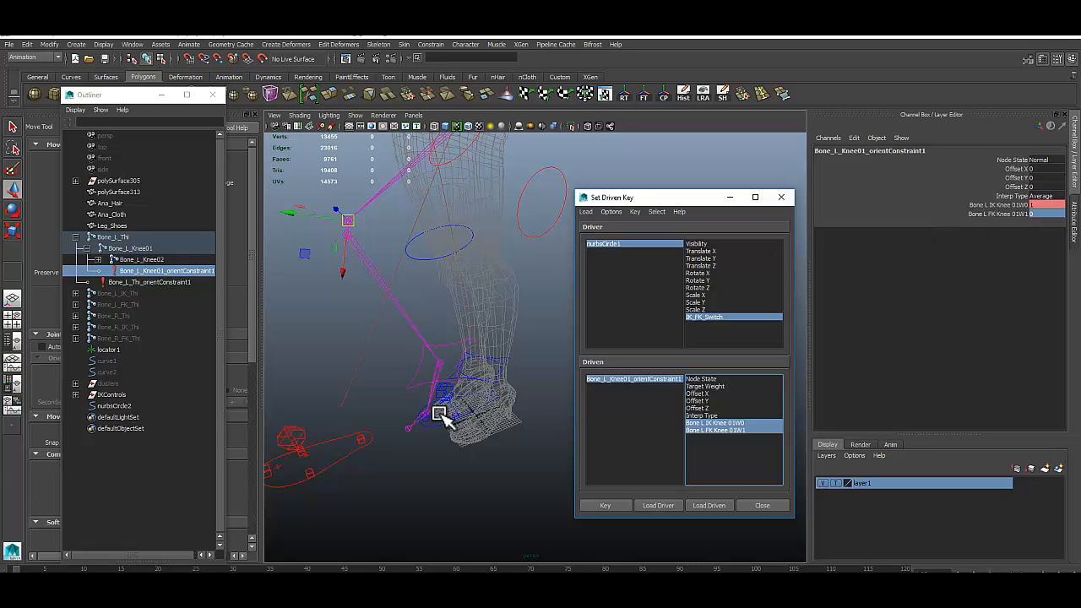
# Select the driver nurbsCircle1 and set its IK_FK_Switch to -10
pyautogui.keyDown('alt'); pyautogui.moveTo(439, 412); pyautogui.dragTo(411, 385); pyautogui.keyUp('alt')
pyautogui.keyDown('alt'); pyautogui.moveTo(411, 386); pyautogui.dragTo(413, 416, button='middle'); pyautogui.keyUp('alt')
pyautogui.keyDown('alt'); pyautogui.moveTo(413, 402); pyautogui.dragTo(411, 397); pyautogui.keyUp('alt')
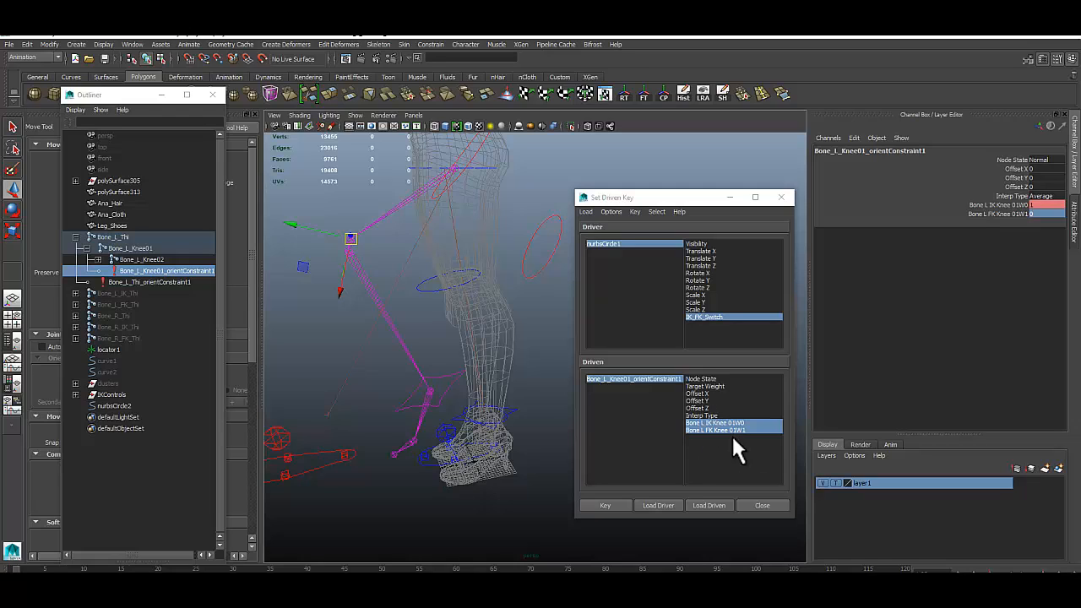
pyautogui.click(639, 243)
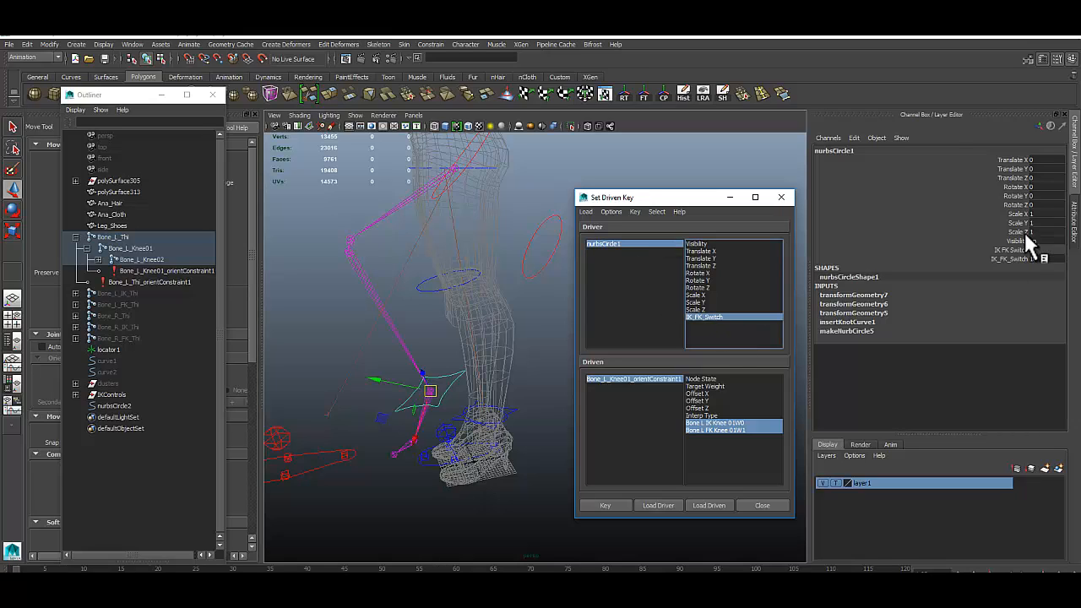
pyautogui.click(1048, 261)
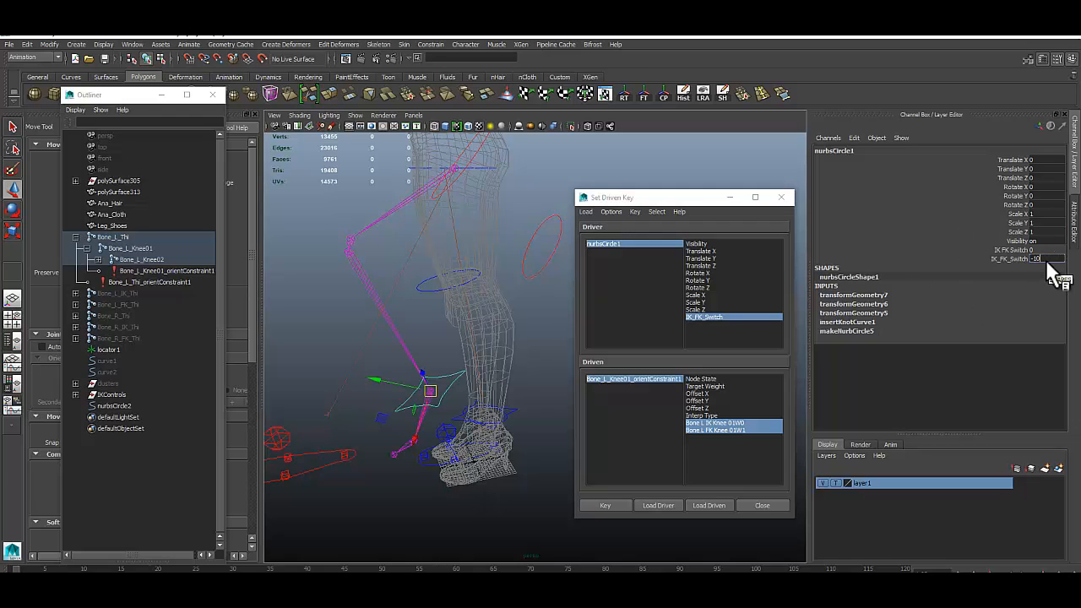
pyautogui.press('Return')
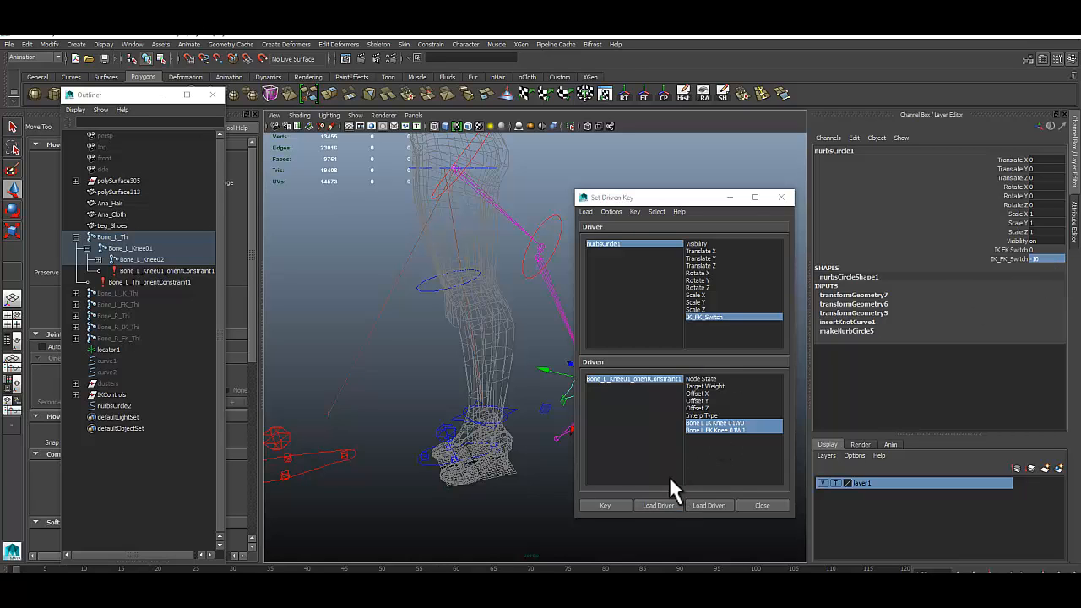
# Set Bone L IK Knee 01W0 to 0 and Bone L FK Knee 01W1 to 1 on the Knee01 constraint, and select both weights as driven attributes
pyautogui.keyDown('alt'); pyautogui.moveTo(514, 442); pyautogui.dragTo(461, 421, button='middle'); pyautogui.keyUp('alt')
pyautogui.keyDown('alt'); pyautogui.moveTo(459, 420); pyautogui.dragTo(468, 423); pyautogui.keyUp('alt')
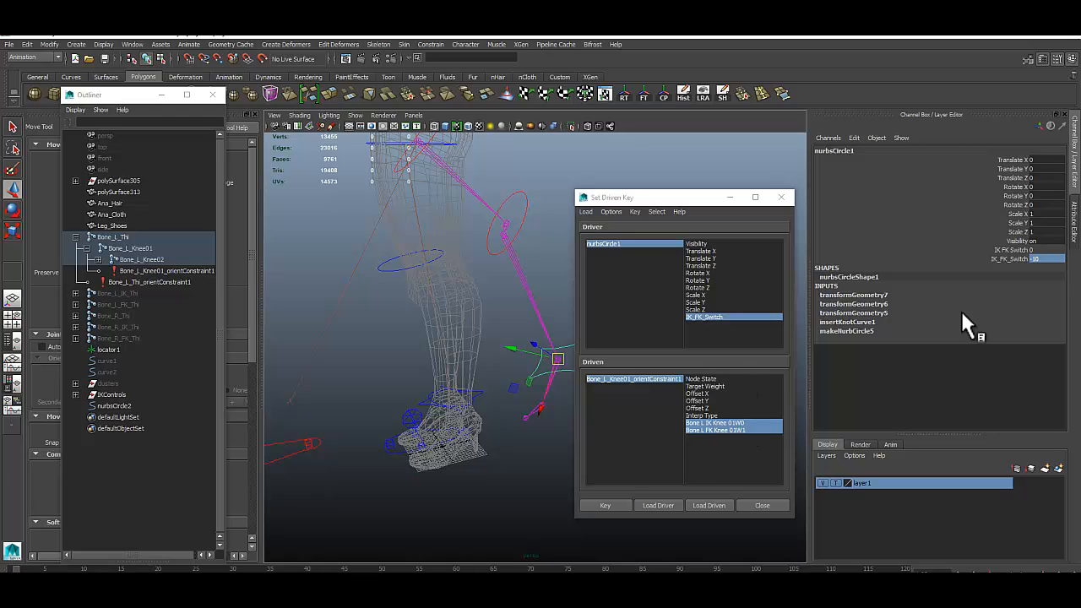
pyautogui.click(634, 379)
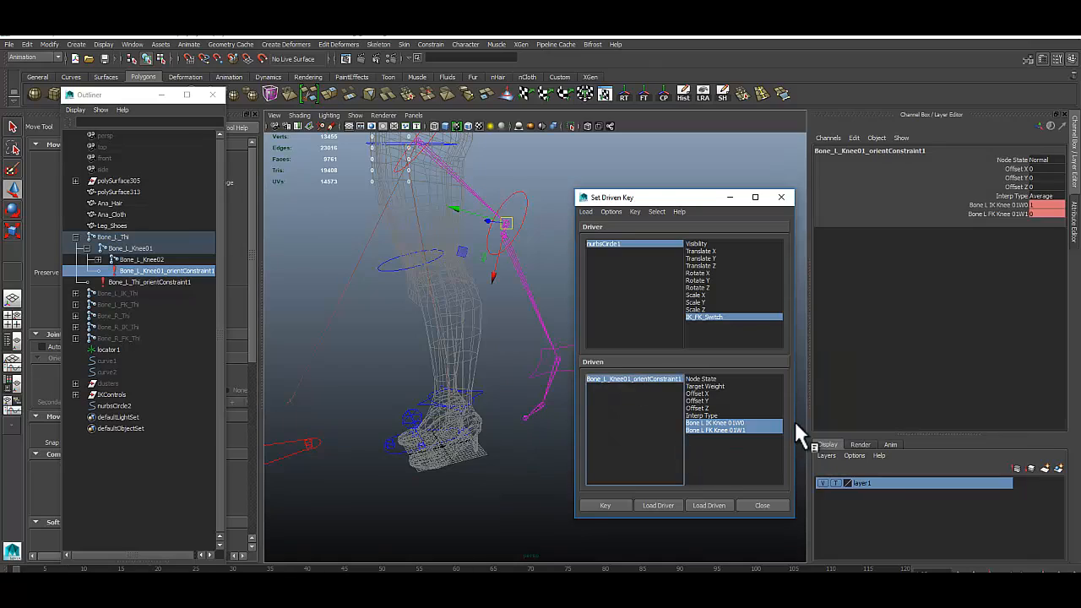
pyautogui.click(1041, 205)
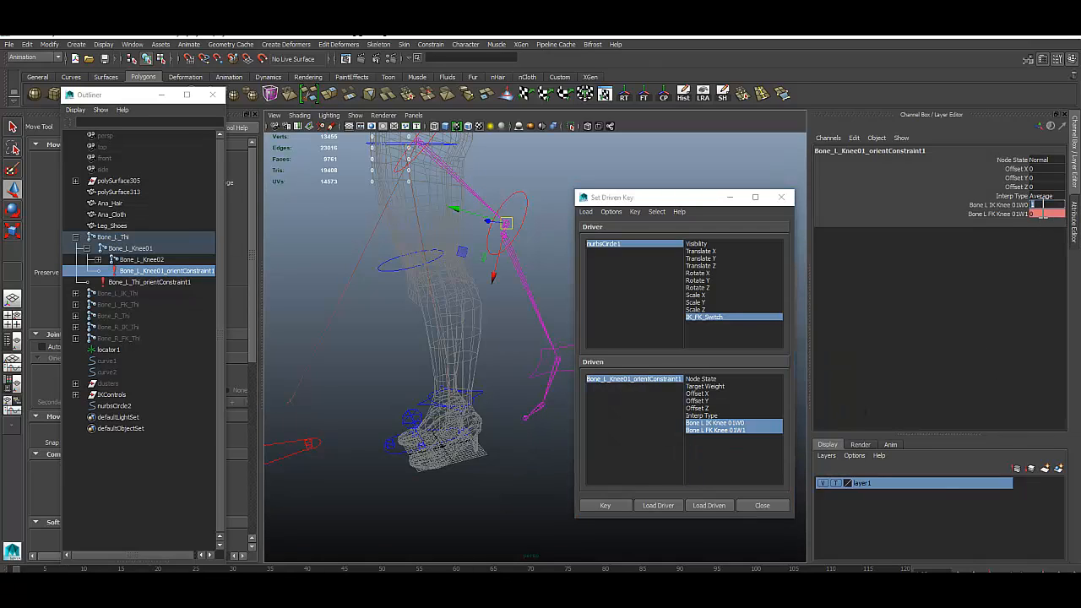
pyautogui.write('0')
pyautogui.press('Tab')
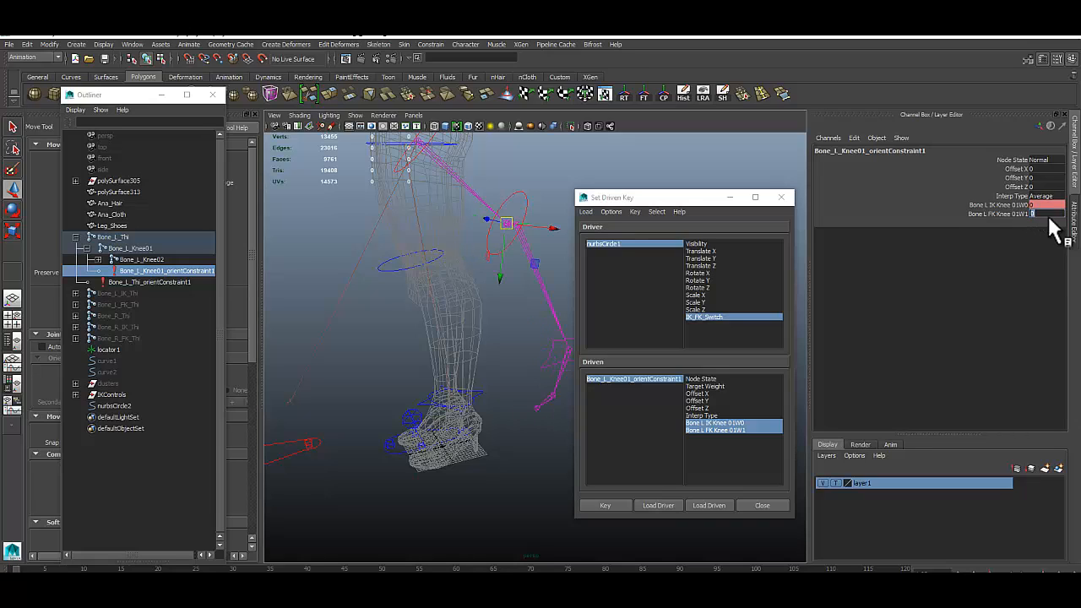
pyautogui.write('1')
pyautogui.press('Return')
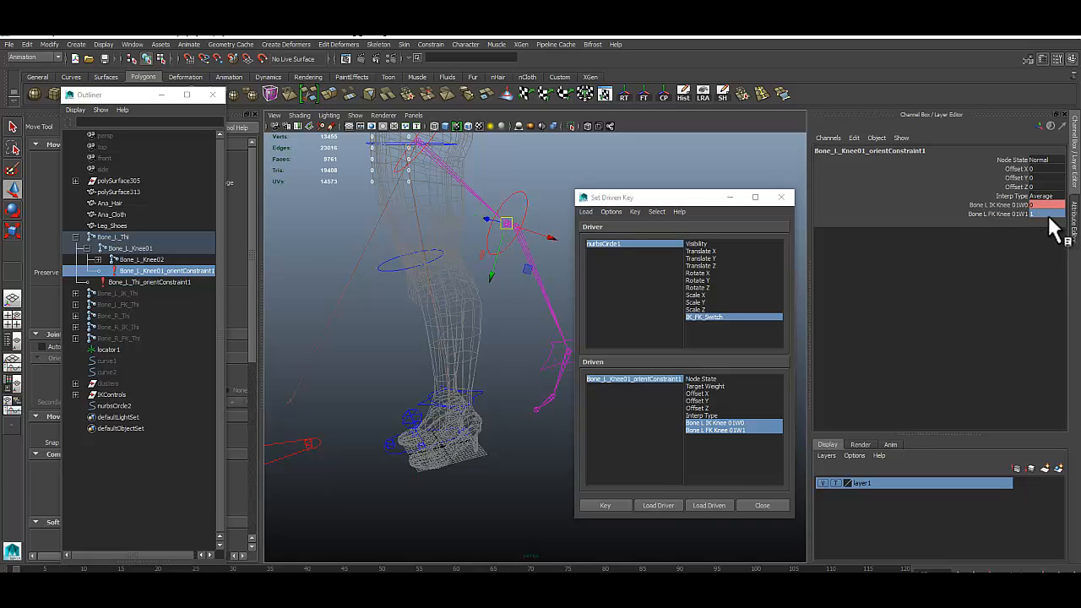
pyautogui.click(735, 423)
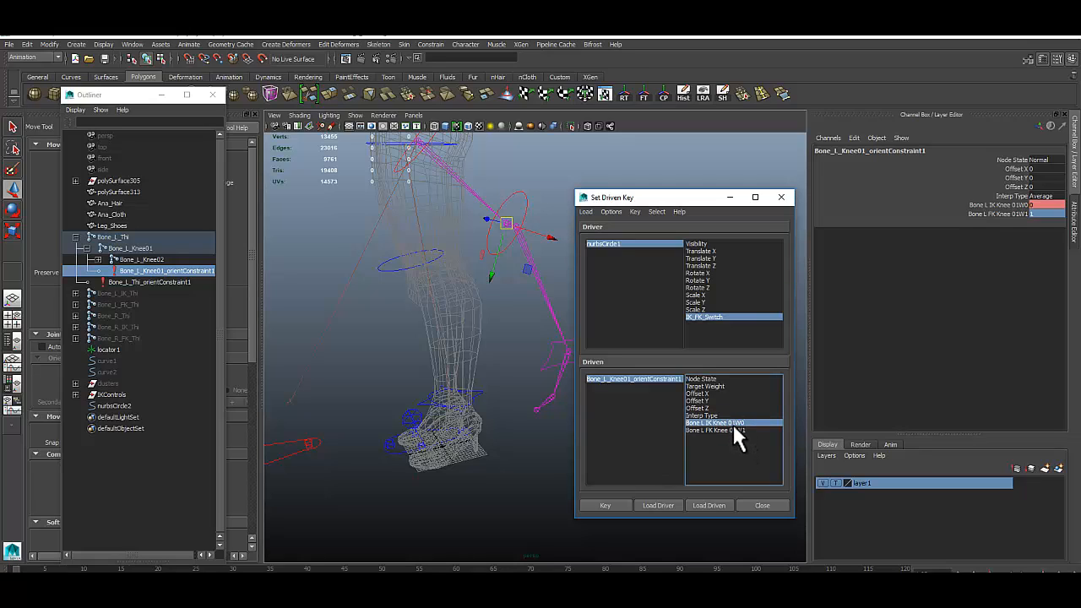
pyautogui.keyDown('ctrl'); pyautogui.click(733, 430); pyautogui.keyUp('ctrl')
pyautogui.moveTo(446, 374)
pyautogui.keyDown('alt'); pyautogui.mouseDown()
pyautogui.moveTo(466, 369)
pyautogui.moveTo(465, 379)
pyautogui.moveTo(450, 376)
pyautogui.mouseUp(); pyautogui.keyUp('alt')
pyautogui.keyDown('alt'); pyautogui.moveTo(531, 282); pyautogui.dragTo(353, 383); pyautogui.keyUp('alt')
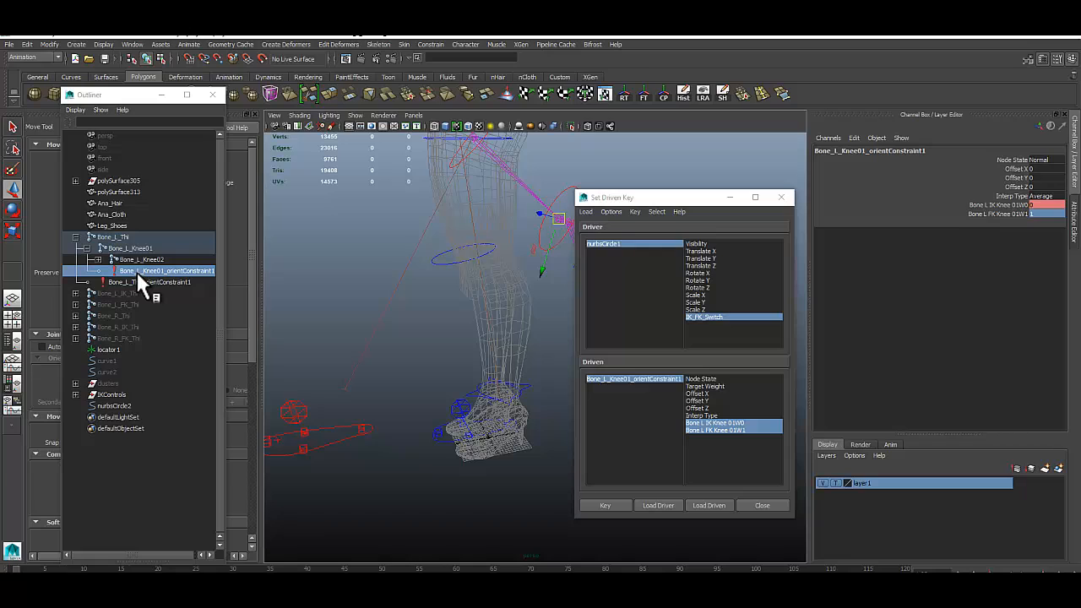
# Return to the driver nurbsCircle1 and set its IK_FK_Switch to 10
pyautogui.click(639, 241)
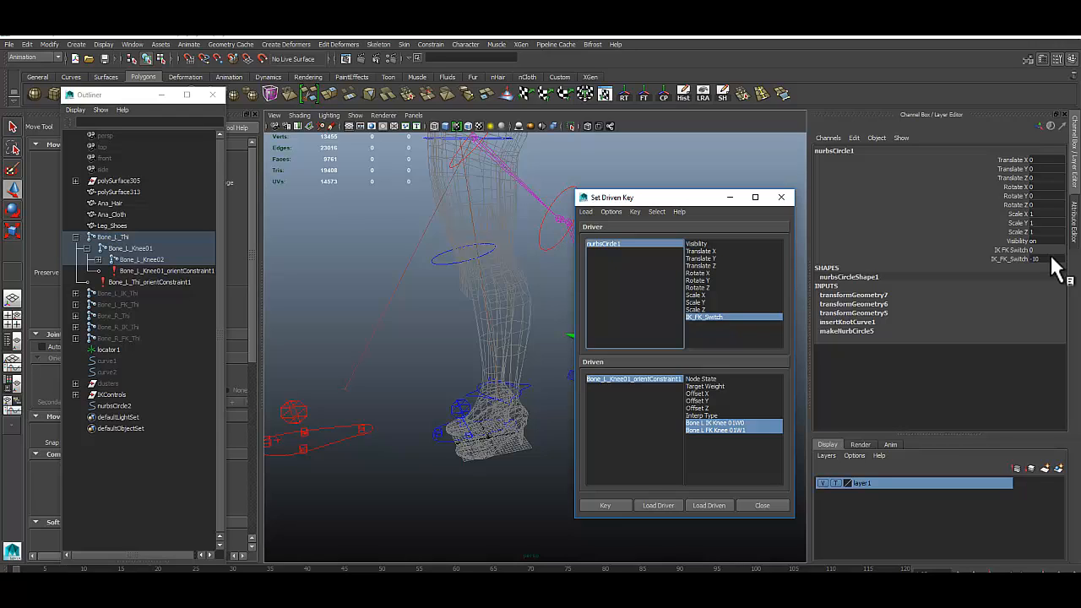
pyautogui.doubleClick(1051, 261)
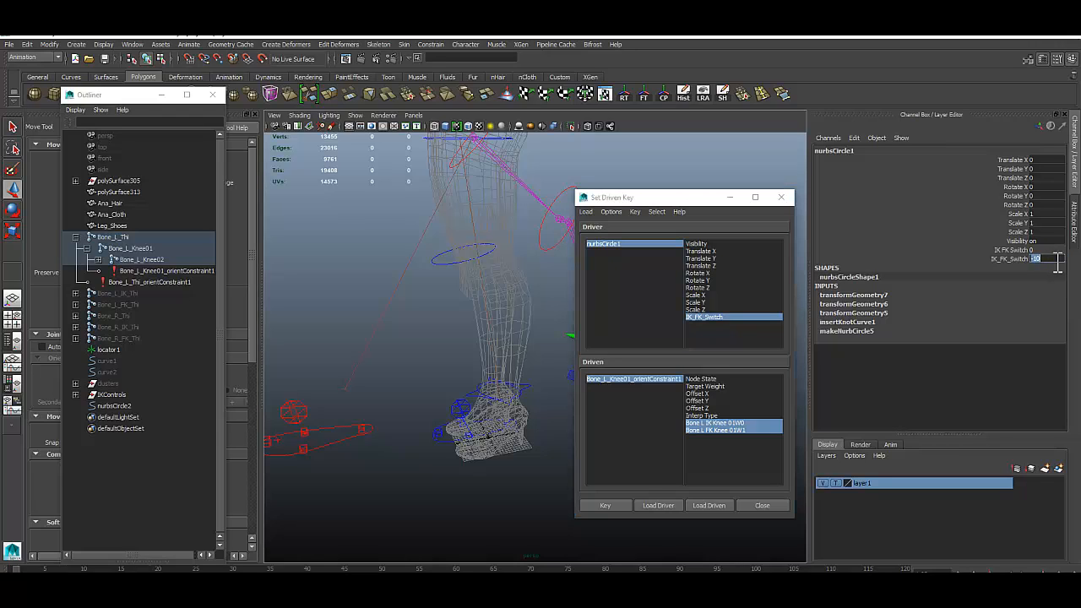
pyautogui.write('10')
pyautogui.press('Return')
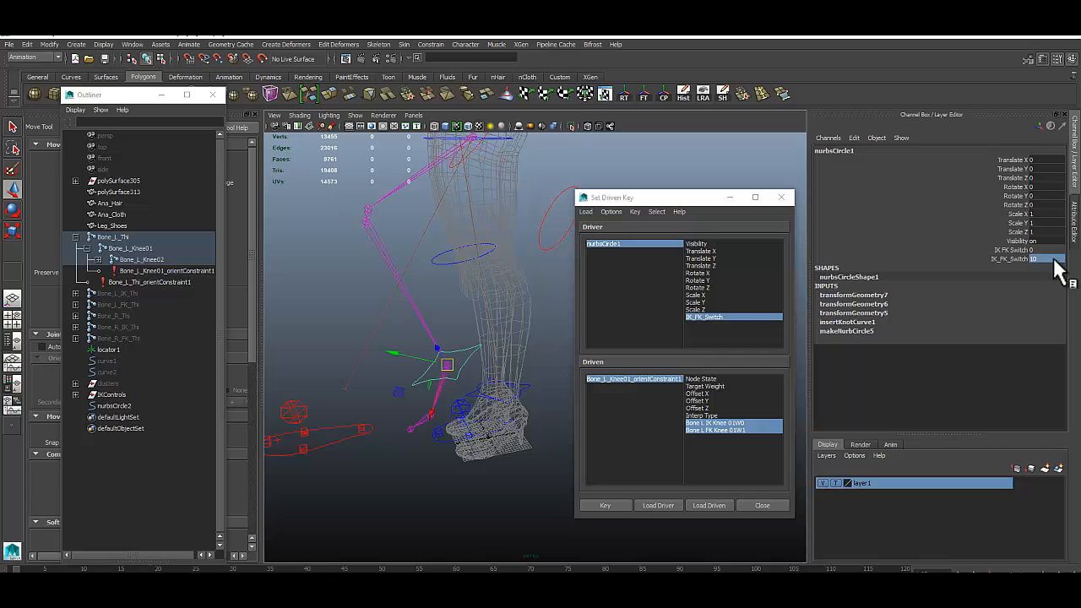
pyautogui.keyDown('alt'); pyautogui.moveTo(420, 387); pyautogui.dragTo(453, 385); pyautogui.keyUp('alt')
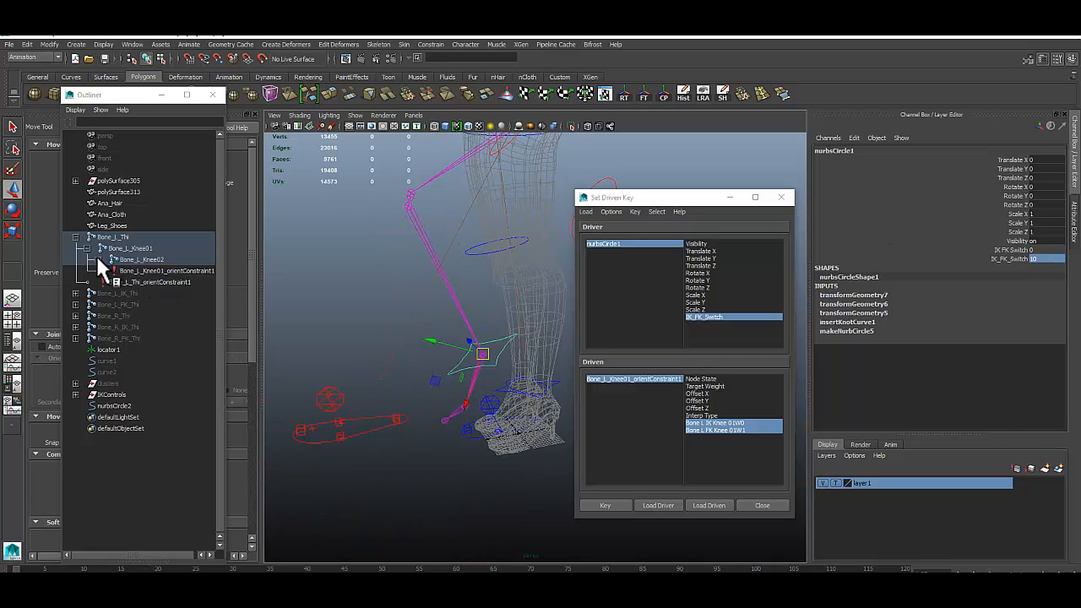
# Load Bone_L_Knee02_orientConstraint1 as the driven object and select its Bone L IK Knee 02W0 and Bone L FK Knee 02W1 weights
pyautogui.click(97, 258)
pyautogui.click(154, 279)
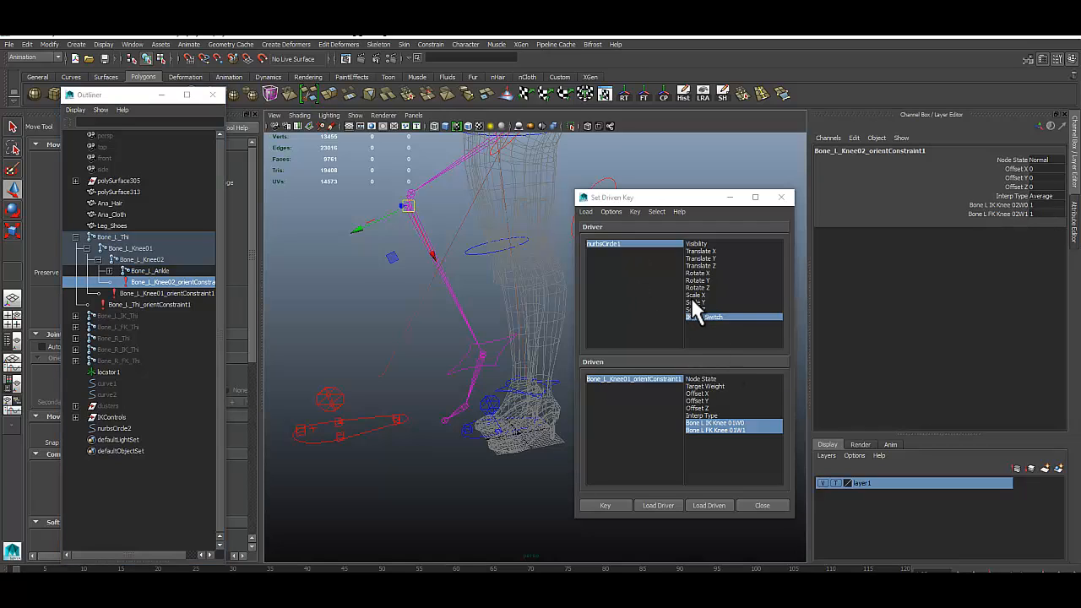
pyautogui.click(634, 242)
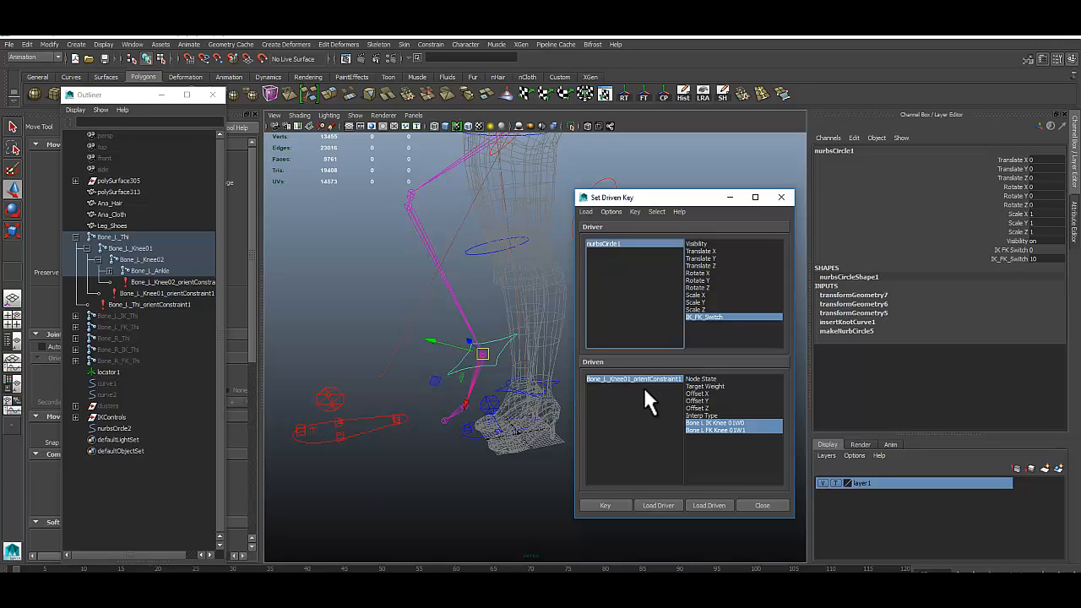
pyautogui.click(152, 283)
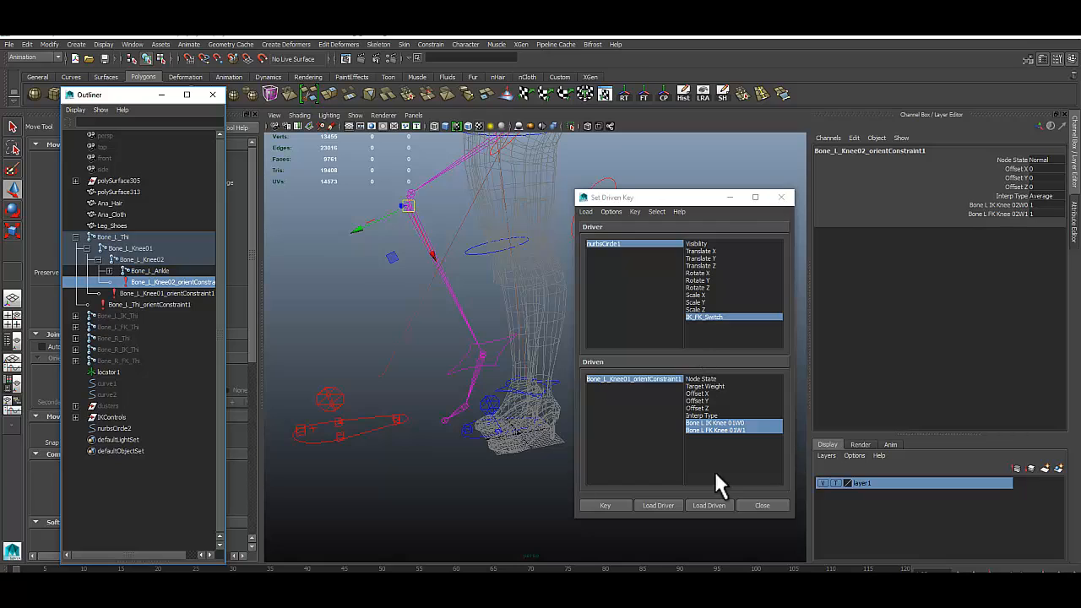
pyautogui.click(709, 507)
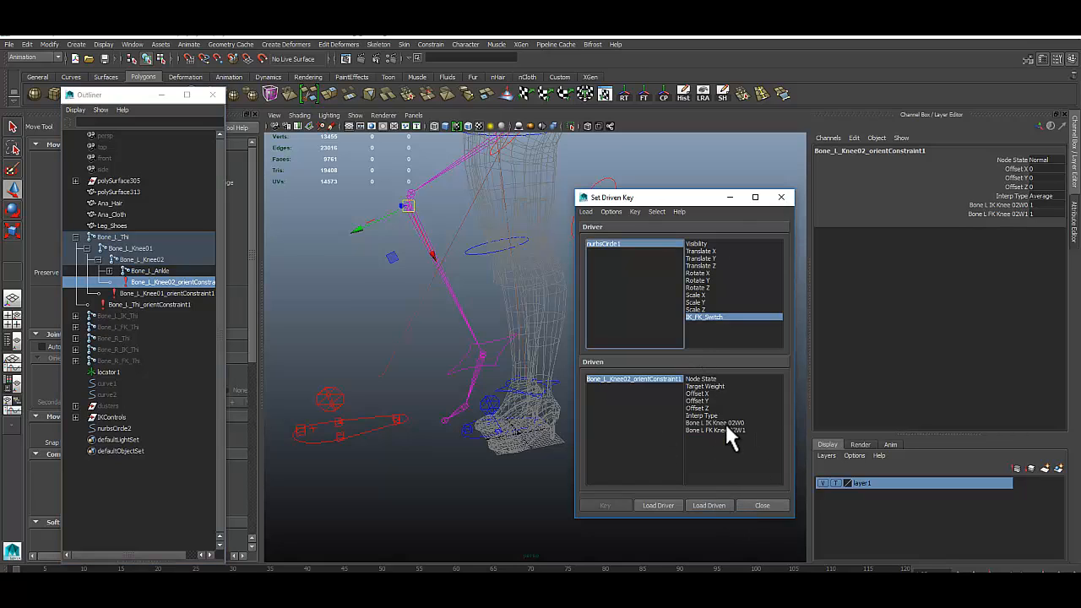
pyautogui.moveTo(727, 424); pyautogui.dragTo(726, 440)
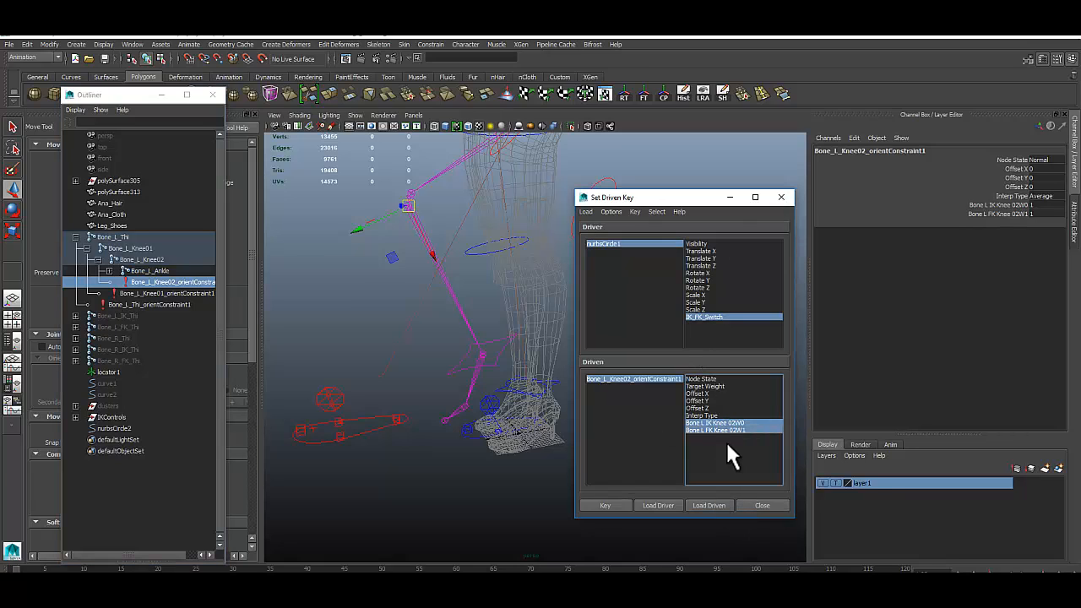
# Set Bone L FK Knee 02W1 to 0 and key both Knee02 constraint weights against IK_FK_Switch
pyautogui.doubleClick(1036, 214)
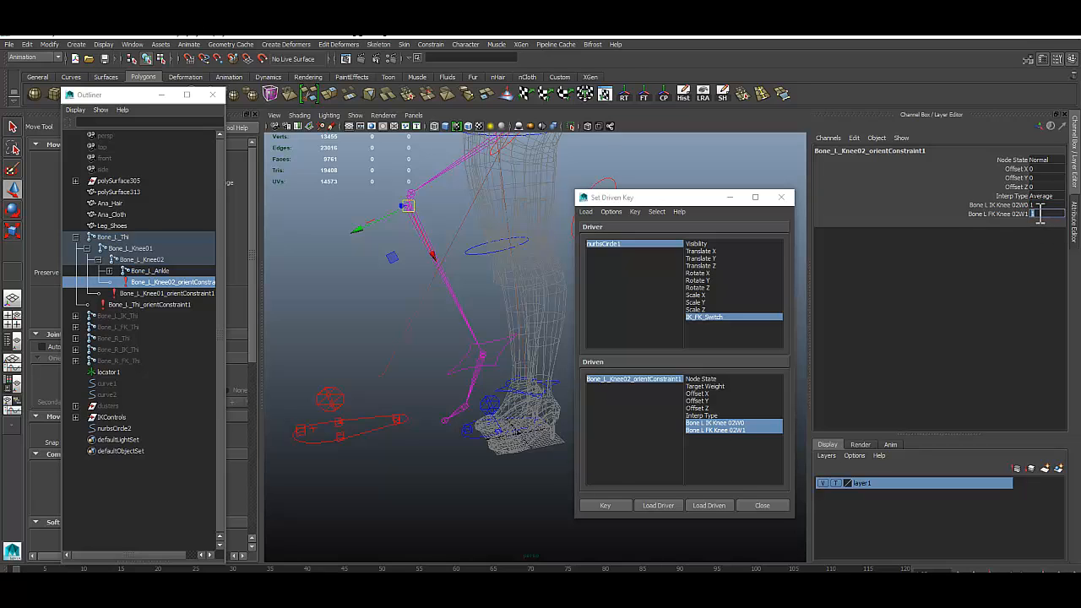
pyautogui.write('0')
pyautogui.press('Return')
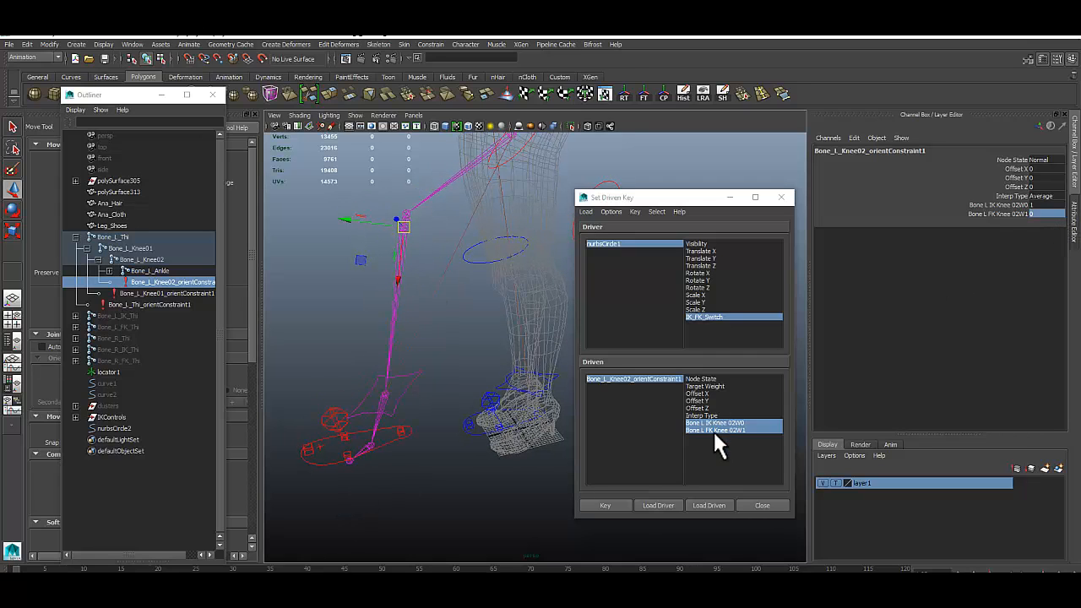
pyautogui.click(611, 504)
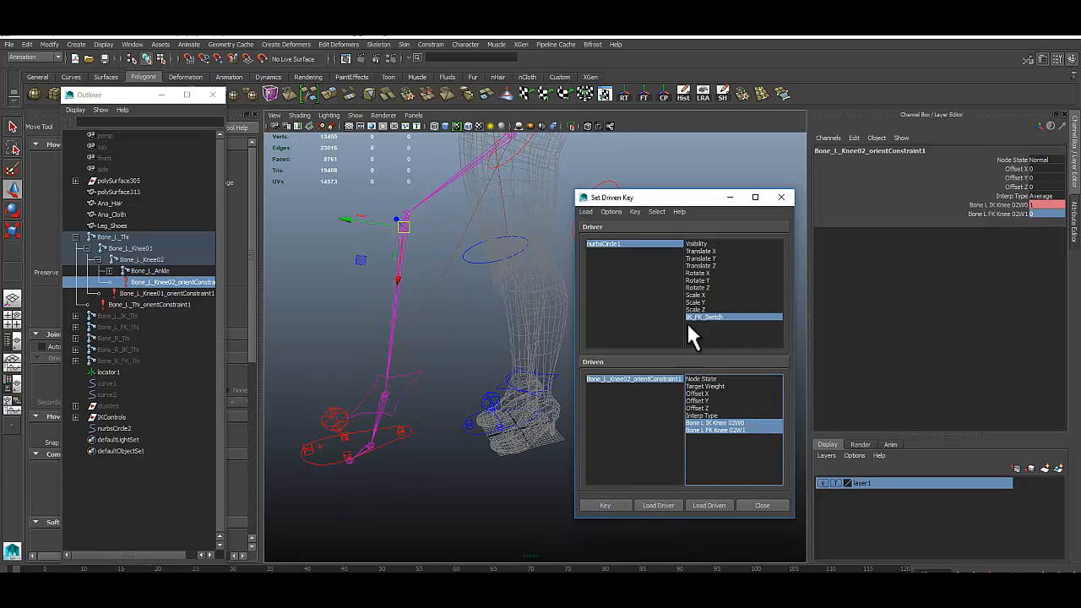
# Select the driver nurbsCircle1 and set its IK_FK_Switch to -10 for the Knee02 keys
pyautogui.click(626, 243)
pyautogui.click(1039, 259)
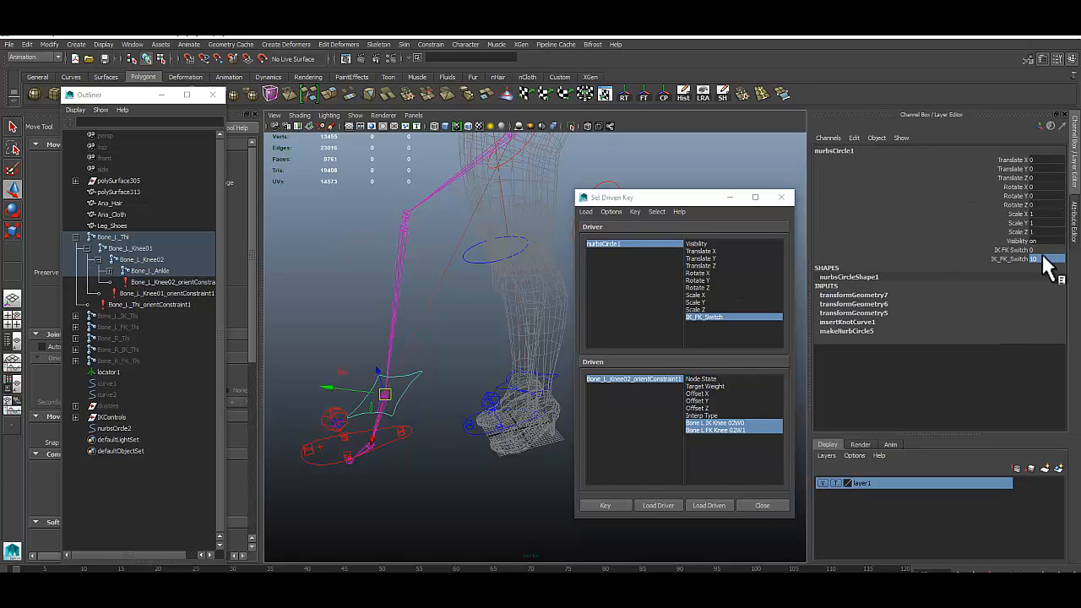
pyautogui.write('-')
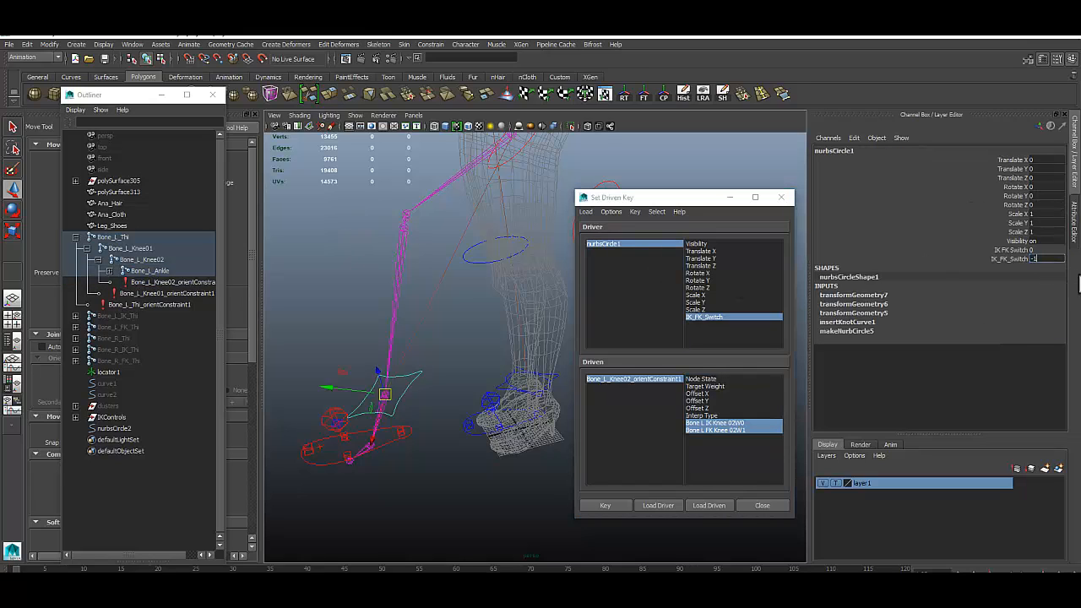
pyautogui.press('Return')
pyautogui.keyDown('alt'); pyautogui.moveTo(518, 332); pyautogui.dragTo(452, 259); pyautogui.keyUp('alt')
pyautogui.keyDown('alt'); pyautogui.moveTo(560, 405); pyautogui.dragTo(502, 409); pyautogui.keyUp('alt')
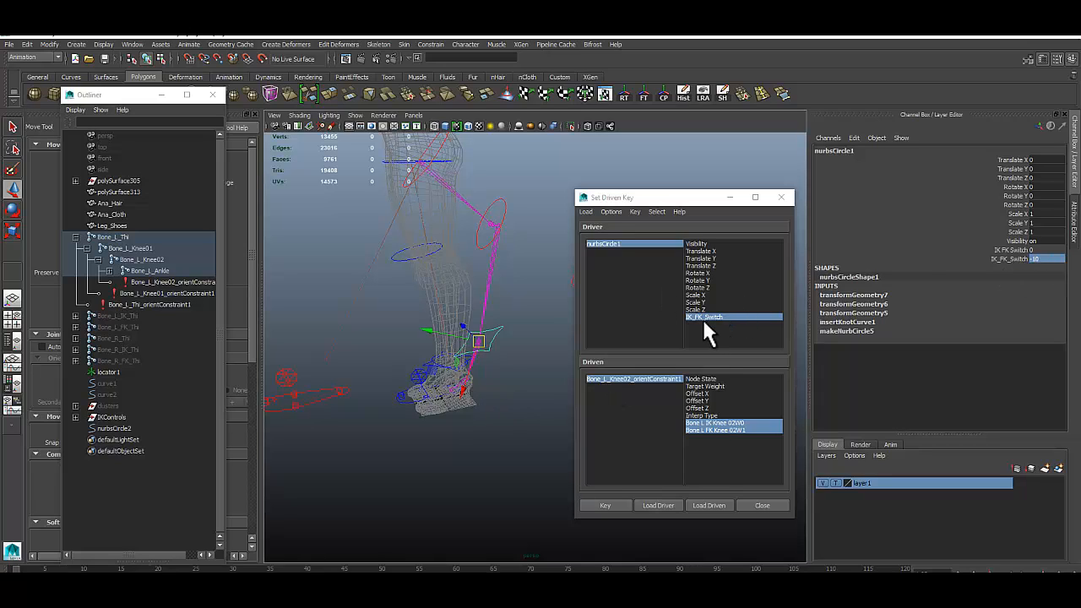
# Set Bone L FK Knee 02W1 to 1 and Bone L IK Knee 02W0 to 0, and key both weights against IK_FK_Switch
pyautogui.click(714, 422)
pyautogui.keyDown('shift'); pyautogui.click(715, 430); pyautogui.keyUp('shift')
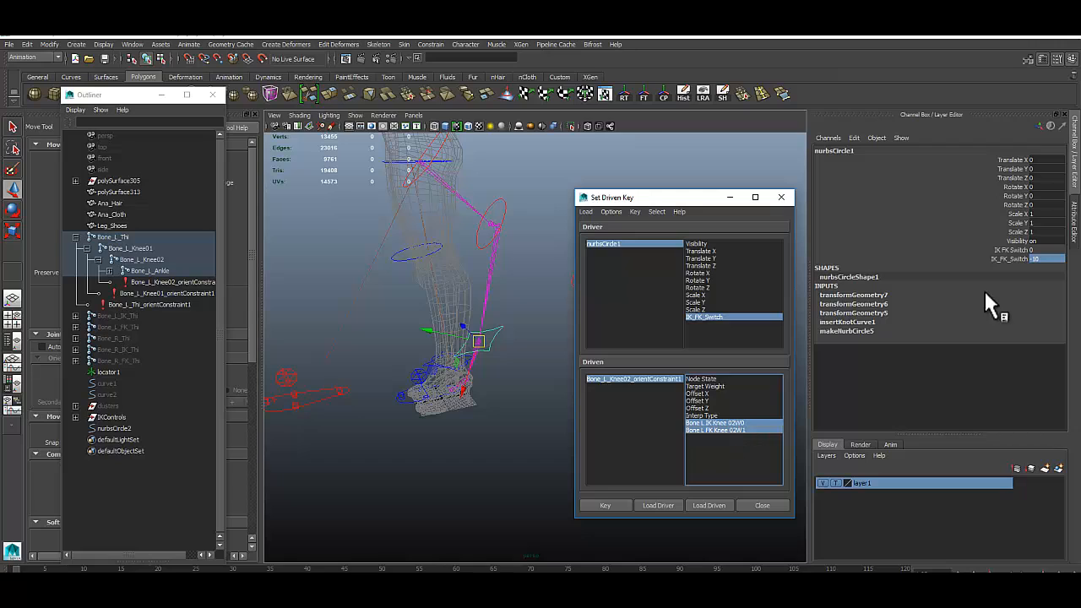
pyautogui.click(615, 377)
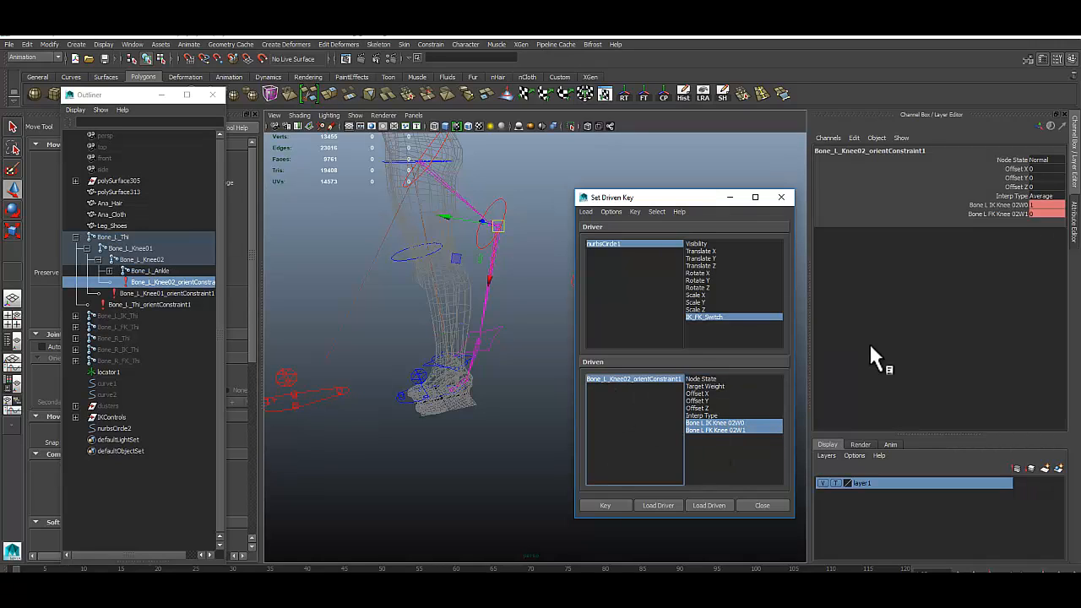
pyautogui.click(1053, 215)
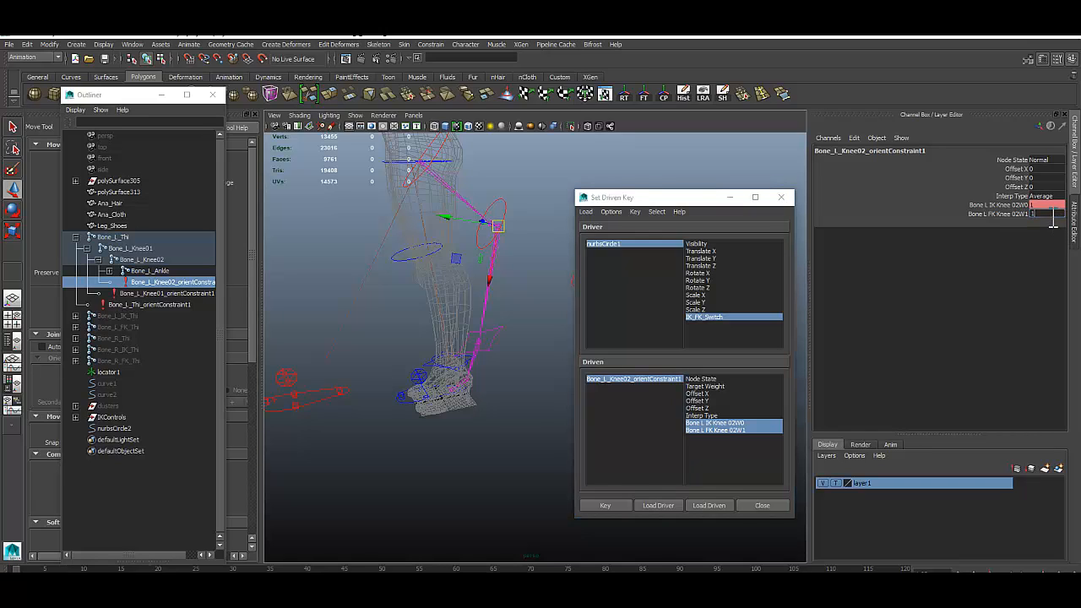
pyautogui.click(1044, 205)
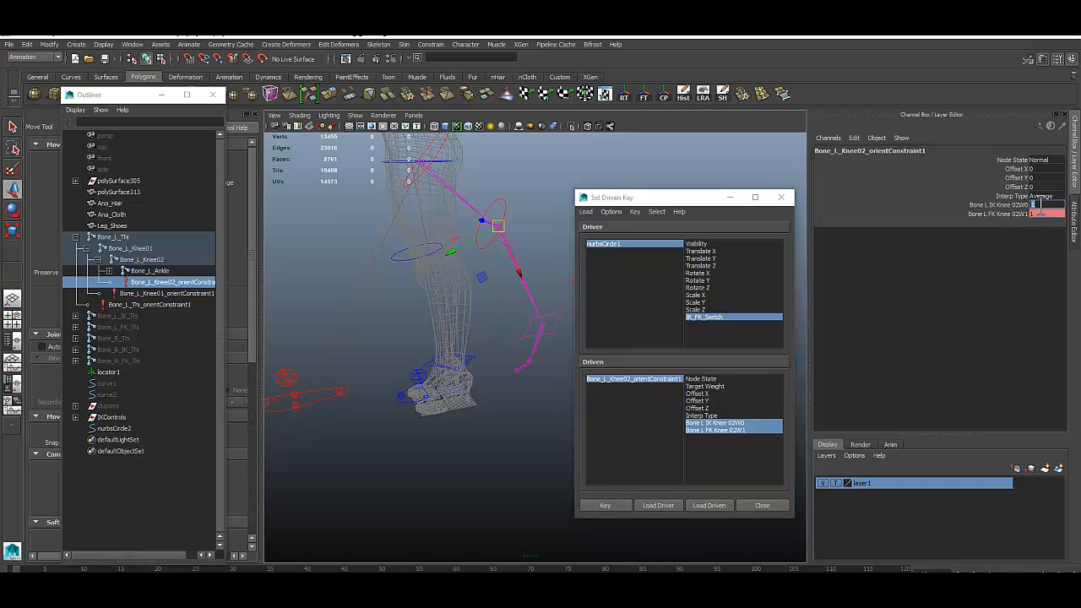
pyautogui.write('0')
pyautogui.press('Return')
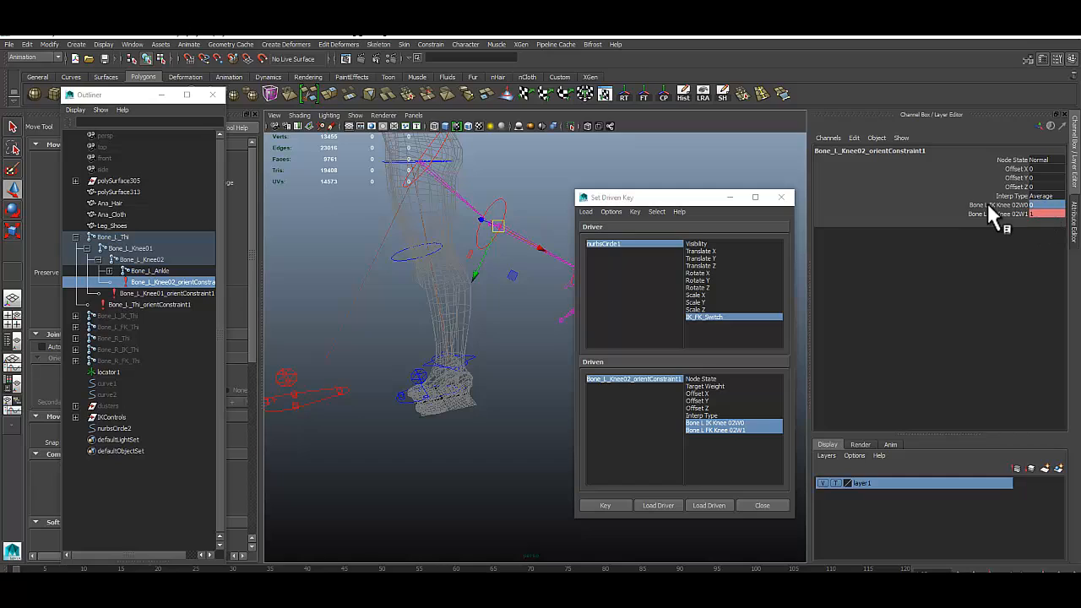
pyautogui.moveTo(730, 423); pyautogui.dragTo(729, 430)
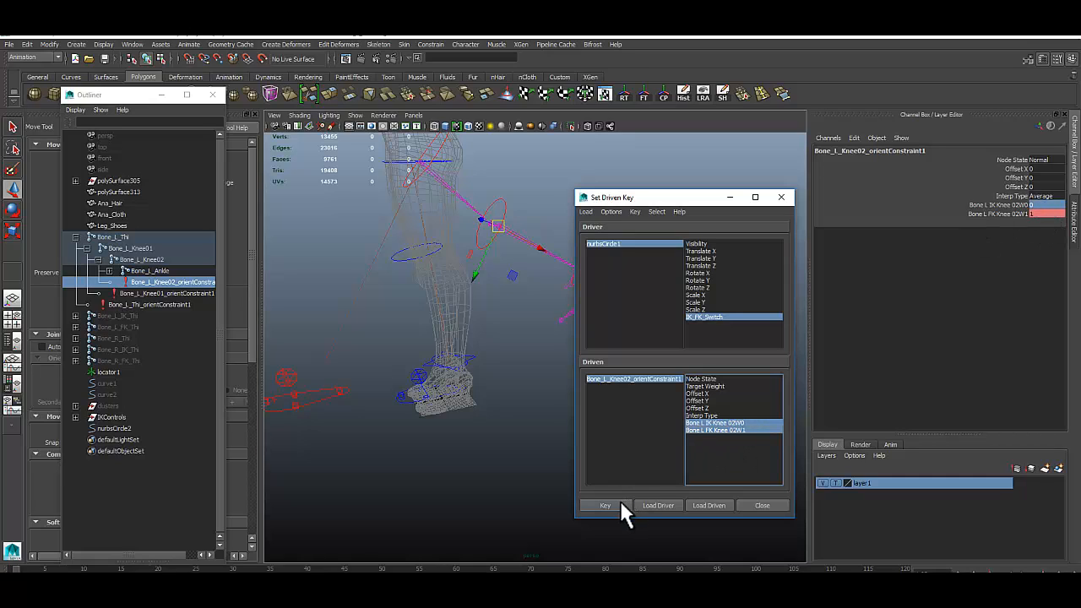
# Move the Set Driven Key window clear of the leg and set the driver nurbsCircle1's IK_FK_Switch to 10
pyautogui.keyDown('alt'); pyautogui.moveTo(452, 437); pyautogui.dragTo(449, 459); pyautogui.keyUp('alt')
pyautogui.keyDown('alt'); pyautogui.moveTo(427, 429); pyautogui.dragTo(414, 411, button='middle'); pyautogui.keyUp('alt')
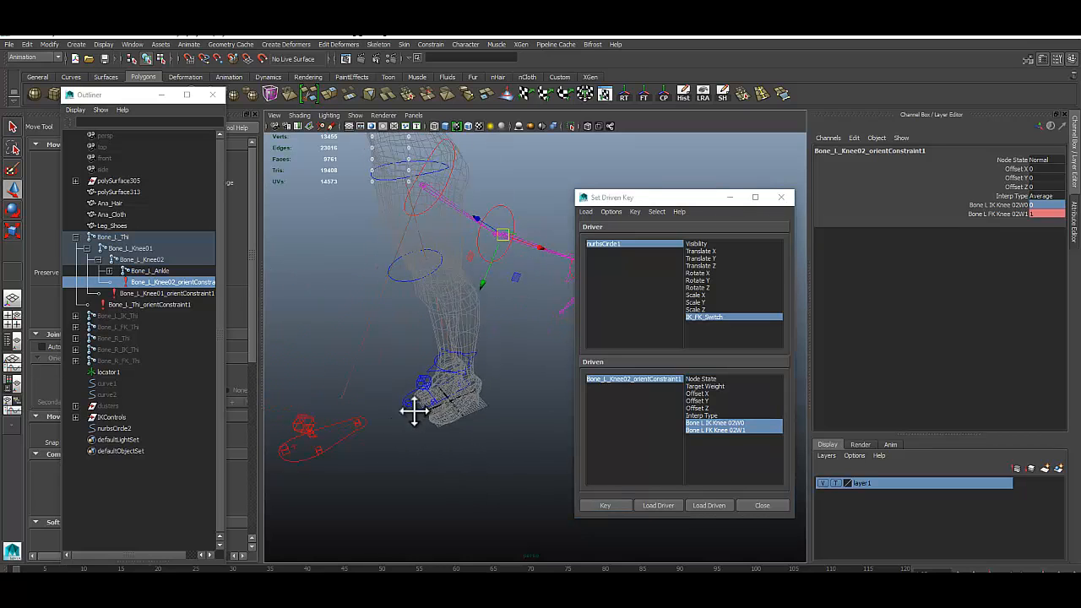
pyautogui.keyDown('alt'); pyautogui.moveTo(414, 411); pyautogui.dragTo(433, 397); pyautogui.keyUp('alt')
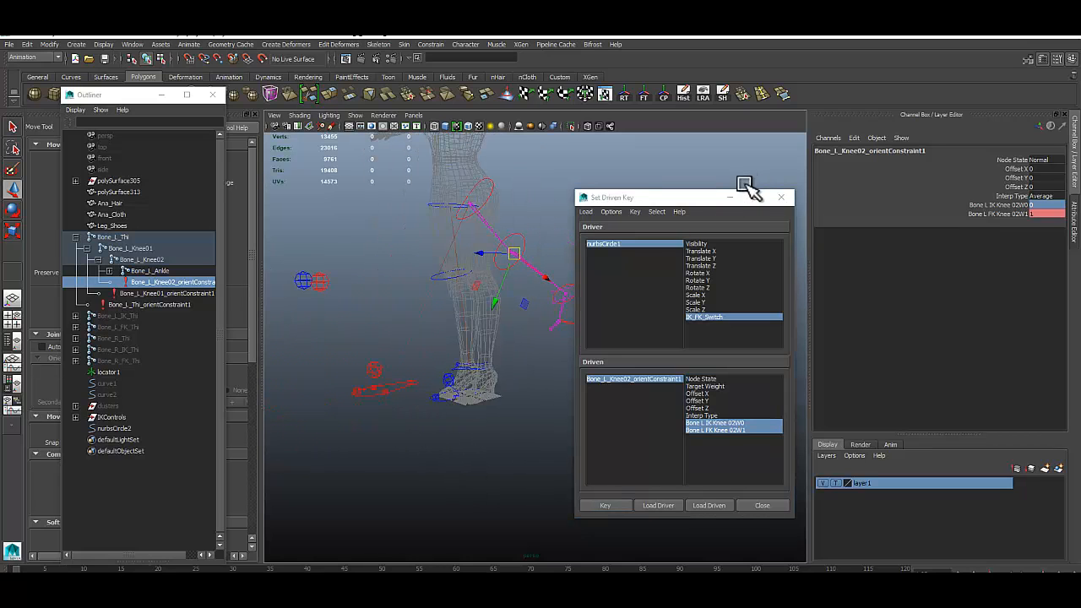
pyautogui.moveTo(680, 198); pyautogui.dragTo(797, 222)
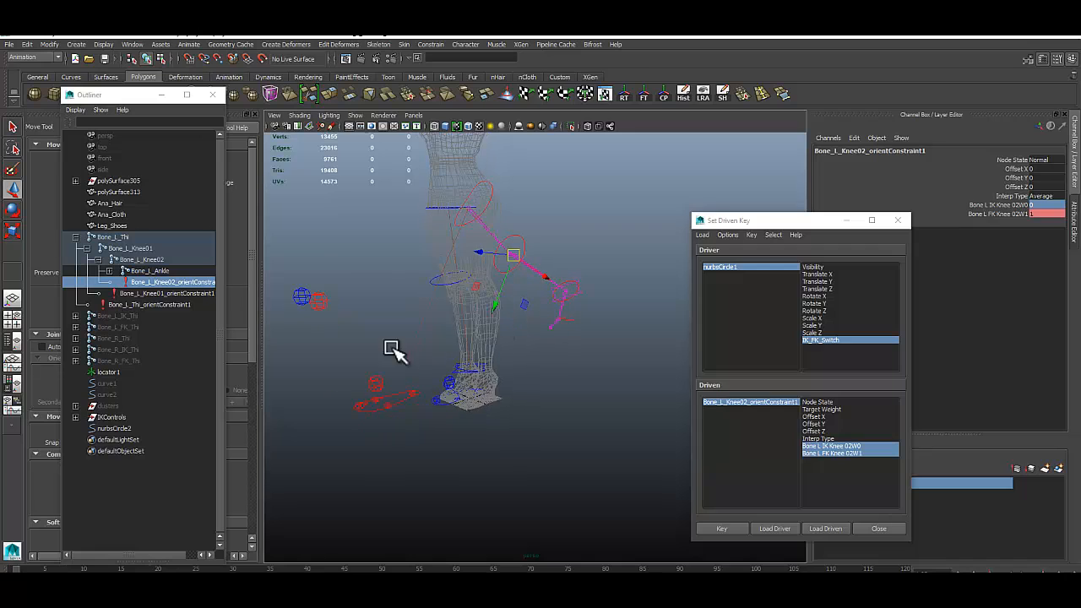
pyautogui.keyDown('alt'); pyautogui.moveTo(589, 331); pyautogui.dragTo(550, 369); pyautogui.keyUp('alt')
pyautogui.keyDown('alt'); pyautogui.moveTo(550, 369); pyautogui.dragTo(577, 391, button='middle'); pyautogui.keyUp('alt')
pyautogui.keyDown('alt'); pyautogui.moveTo(576, 391); pyautogui.dragTo(528, 427); pyautogui.keyUp('alt')
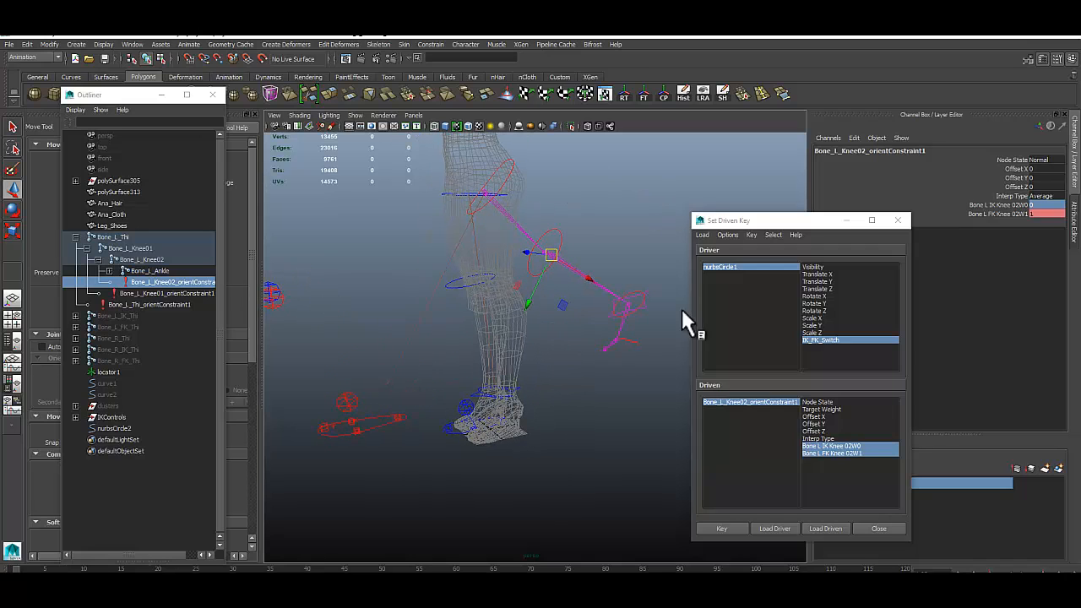
pyautogui.click(753, 267)
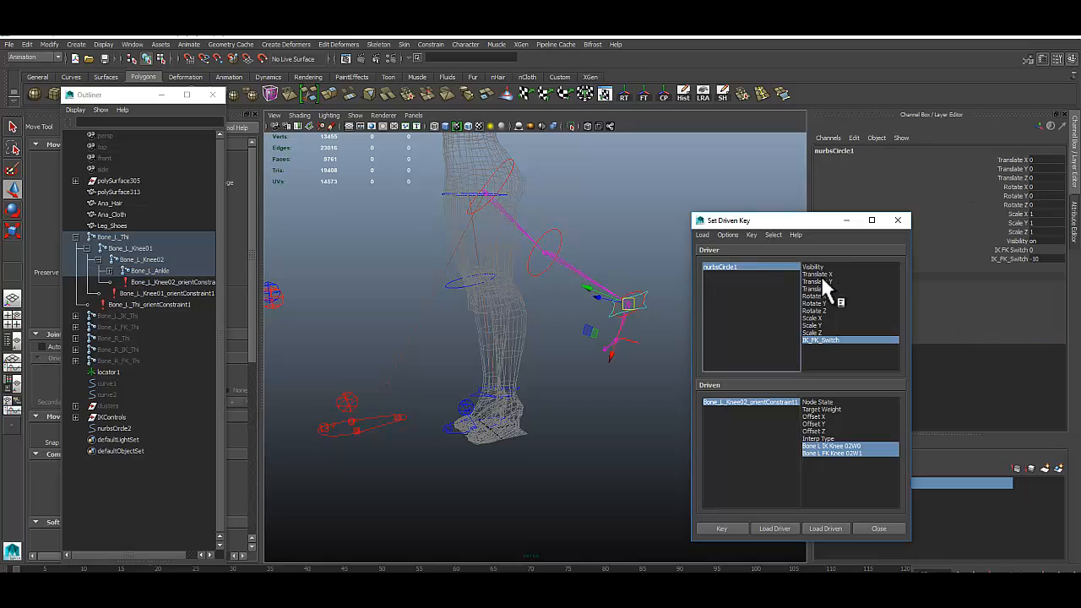
pyautogui.click(1051, 259)
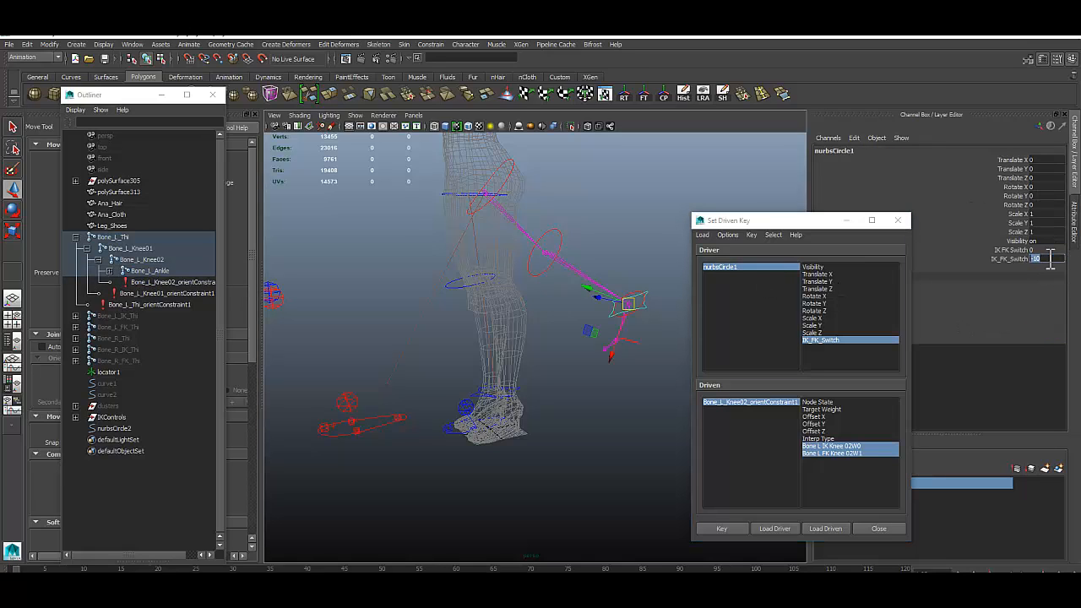
pyautogui.write('10')
pyautogui.press('Return')
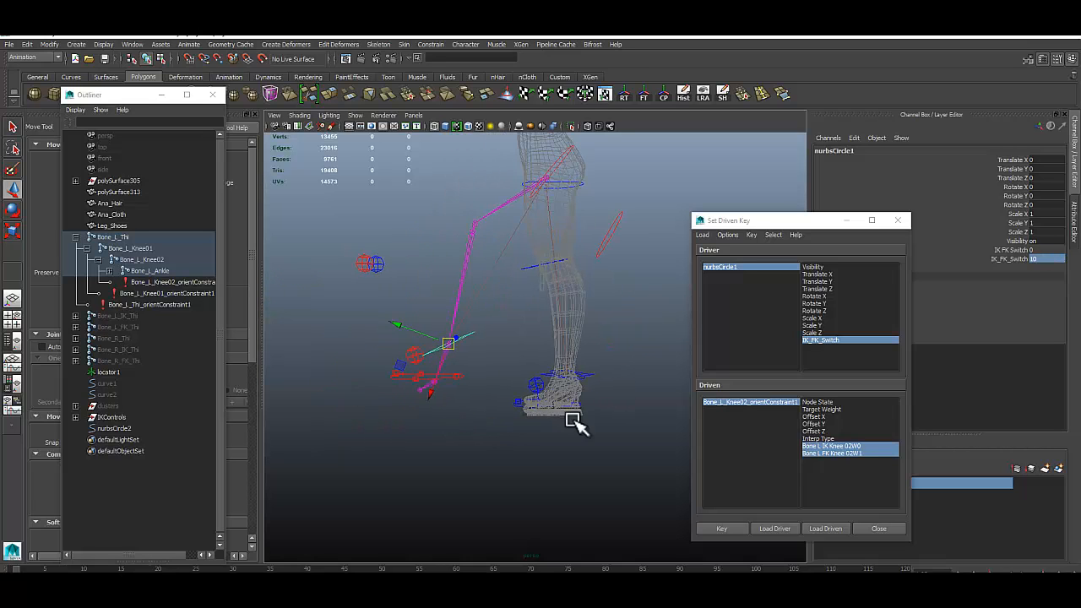
pyautogui.keyDown('alt'); pyautogui.moveTo(548, 394); pyautogui.dragTo(460, 388); pyautogui.keyUp('alt')
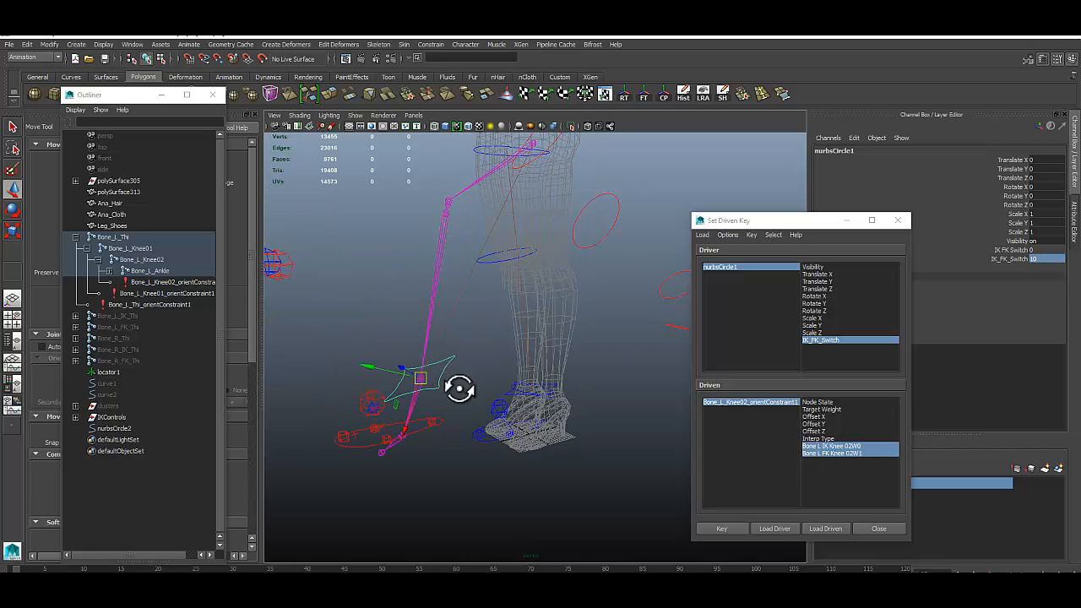
# Load Bone_L_Ankle_orientConstraint1 as the driven object and select its Bone L IK Ankle W0 and Bone L FK Ankle W1 weights
pyautogui.click(109, 270)
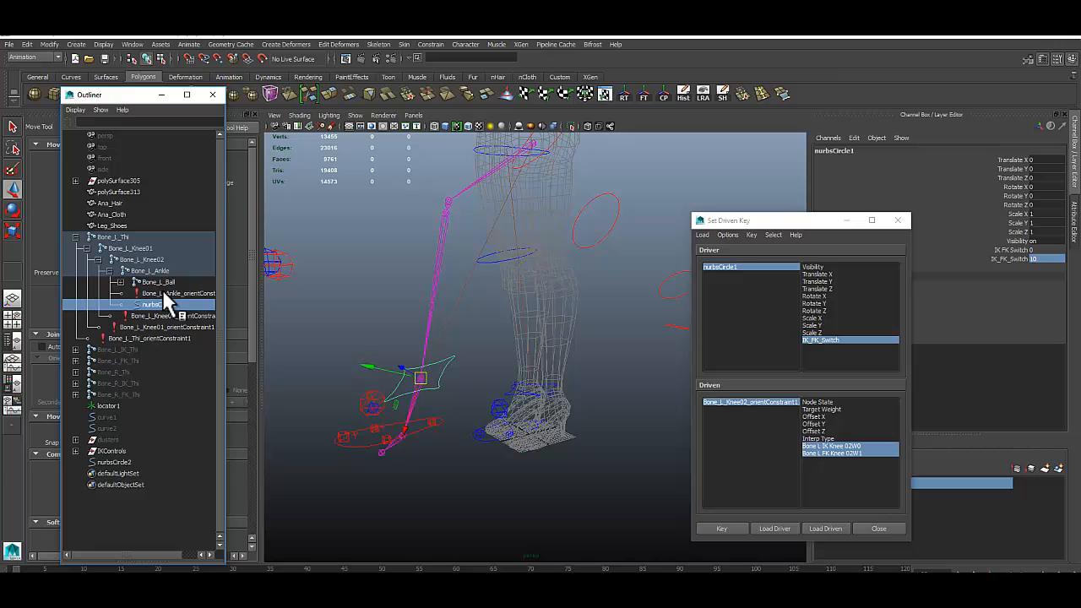
pyautogui.click(167, 294)
pyautogui.keyDown('alt'); pyautogui.moveTo(454, 414); pyautogui.dragTo(507, 355); pyautogui.keyUp('alt')
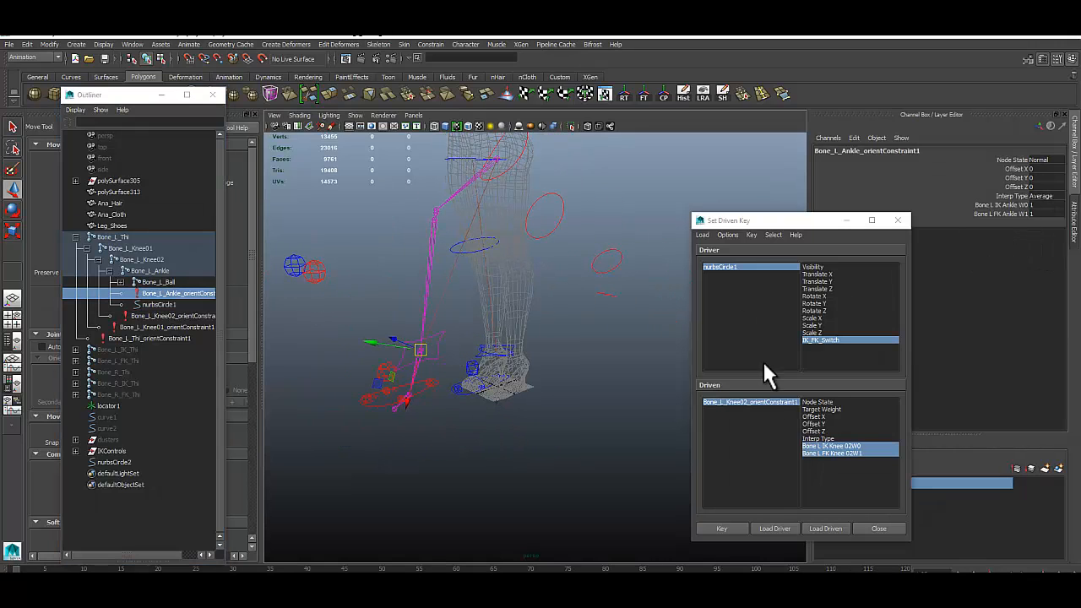
pyautogui.click(826, 528)
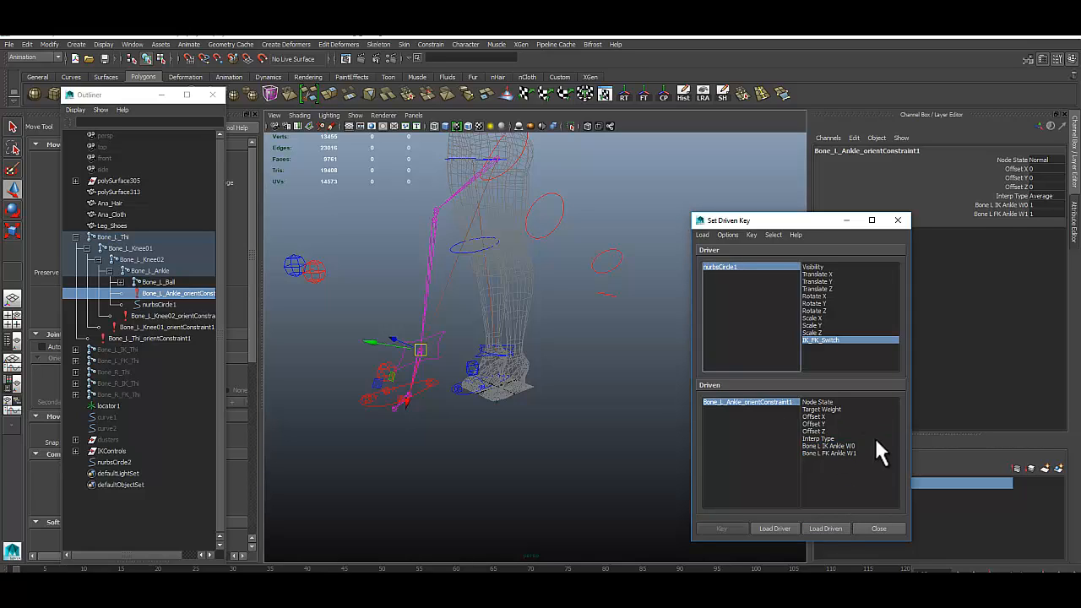
pyautogui.moveTo(851, 445); pyautogui.dragTo(845, 453)
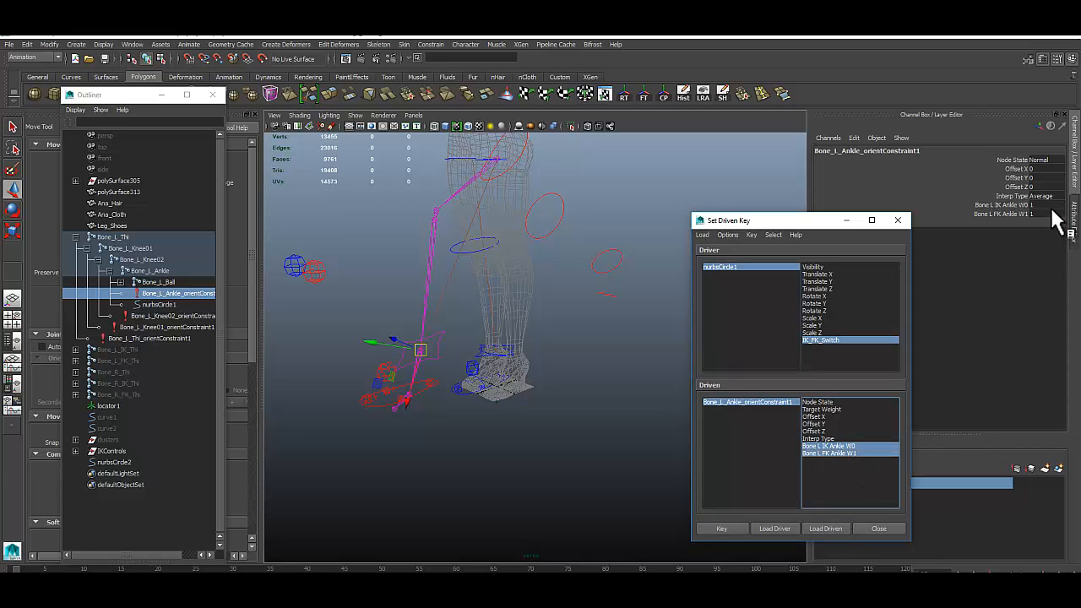
# Set Bone L FK Ankle W1 to 0 and key both ankle constraint weights against IK_FK_Switch
pyautogui.press('Return')
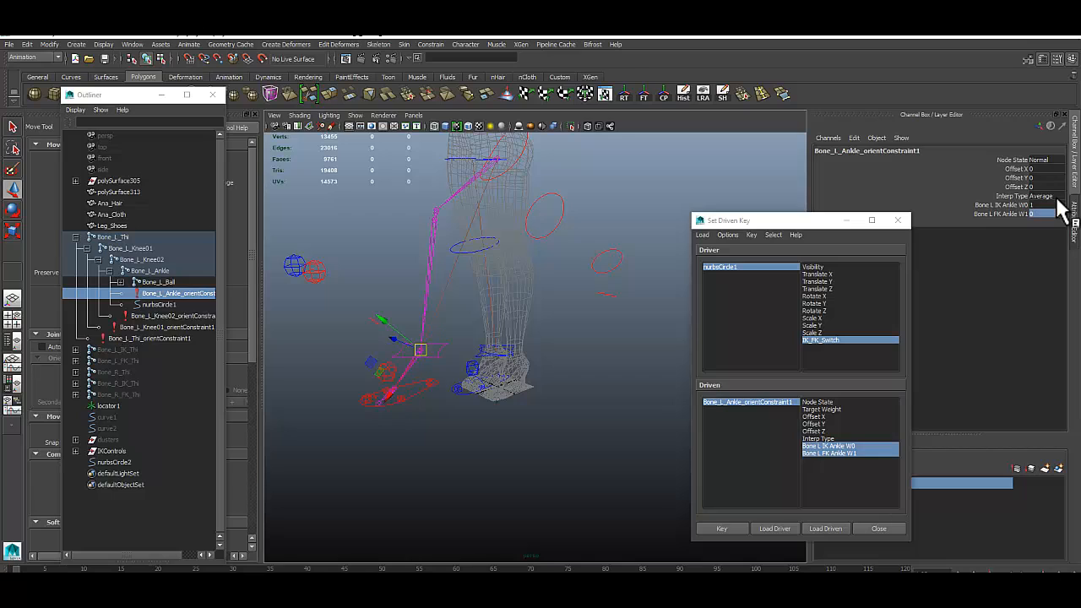
pyautogui.click(724, 524)
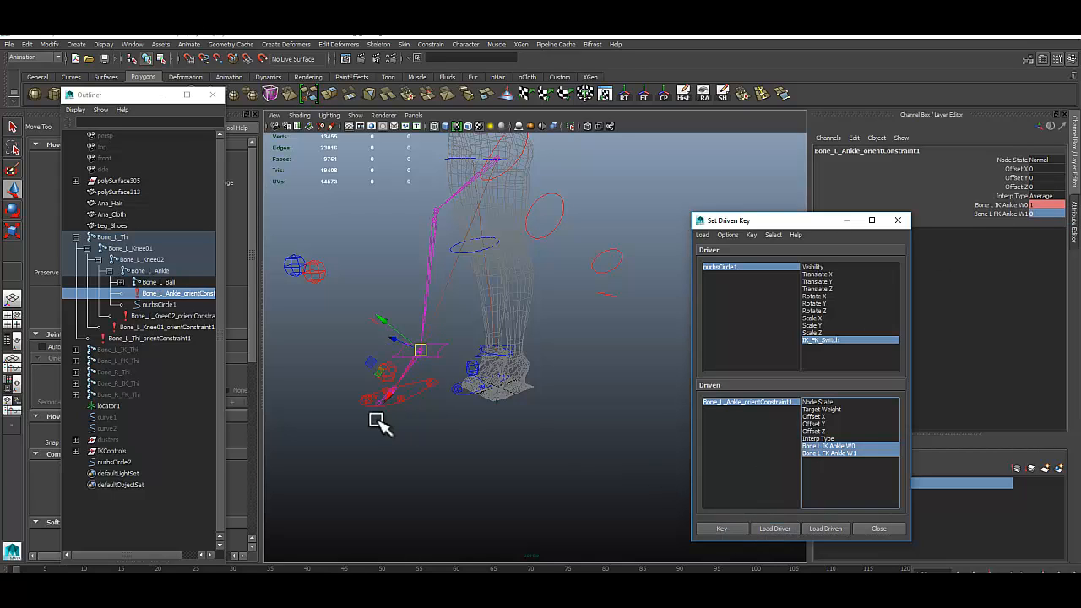
pyautogui.keyDown('alt'); pyautogui.moveTo(374, 423); pyautogui.dragTo(350, 422); pyautogui.keyUp('alt')
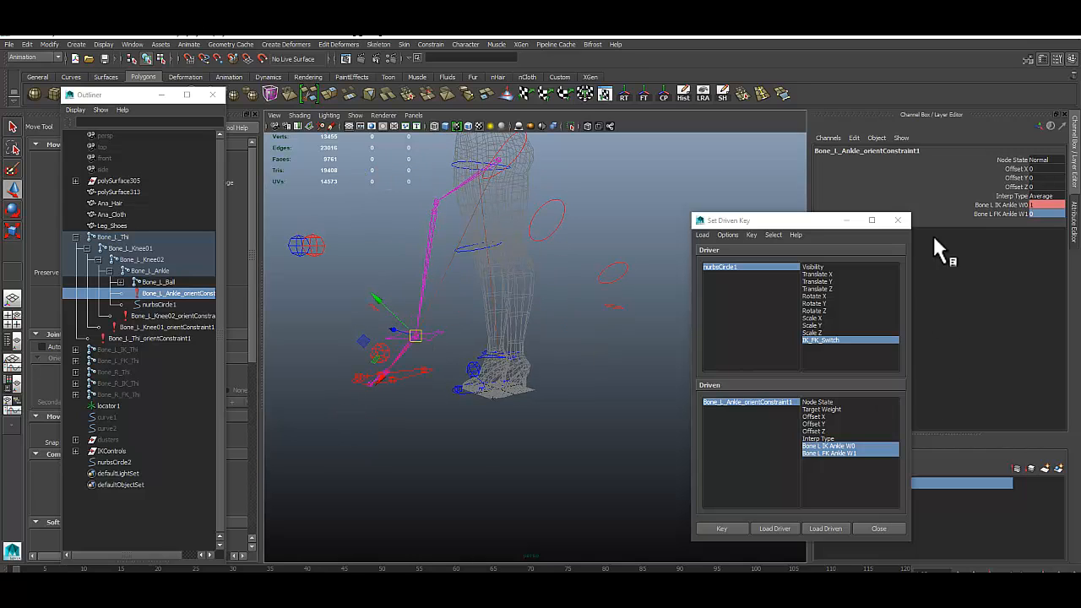
# Return to the driver nurbsCircle1 and set its IK_FK_Switch to -10 for the ankle keys
pyautogui.click(771, 266)
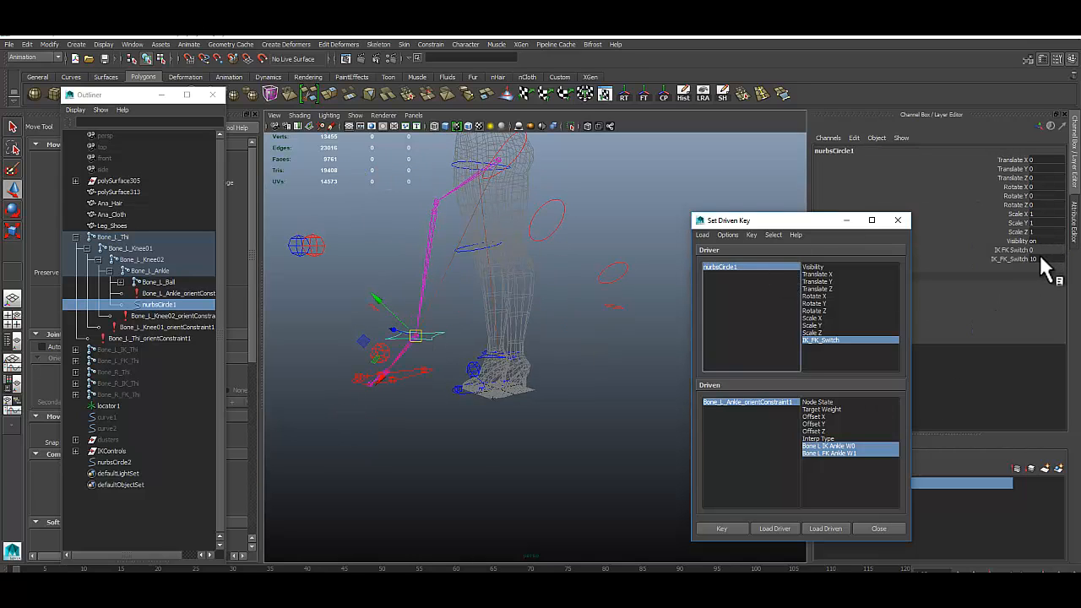
pyautogui.click(1039, 259)
pyautogui.write('-')
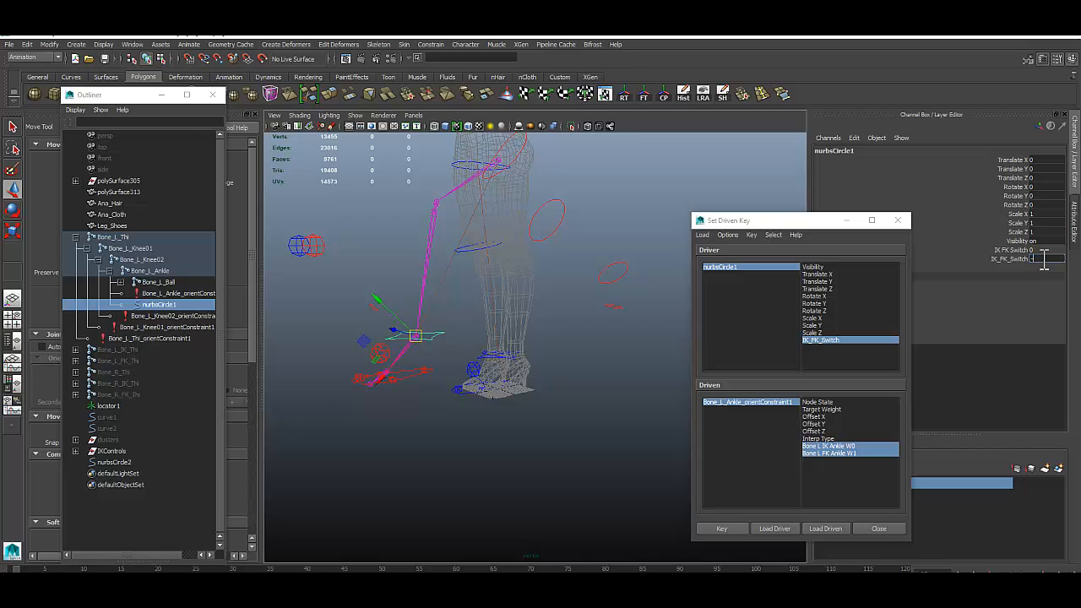
pyautogui.write('10')
pyautogui.press('Return')
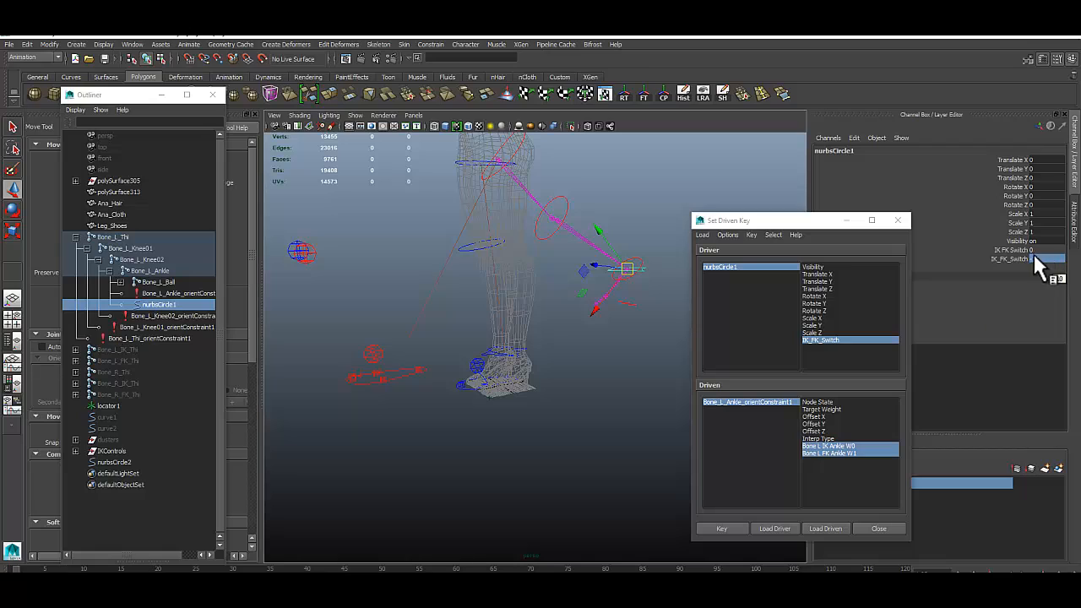
# Set Bone L IK Ankle W0 to 0 and Bone L FK Ankle W1 to 1, and key both weights against IK_FK_Switch
pyautogui.click(831, 454)
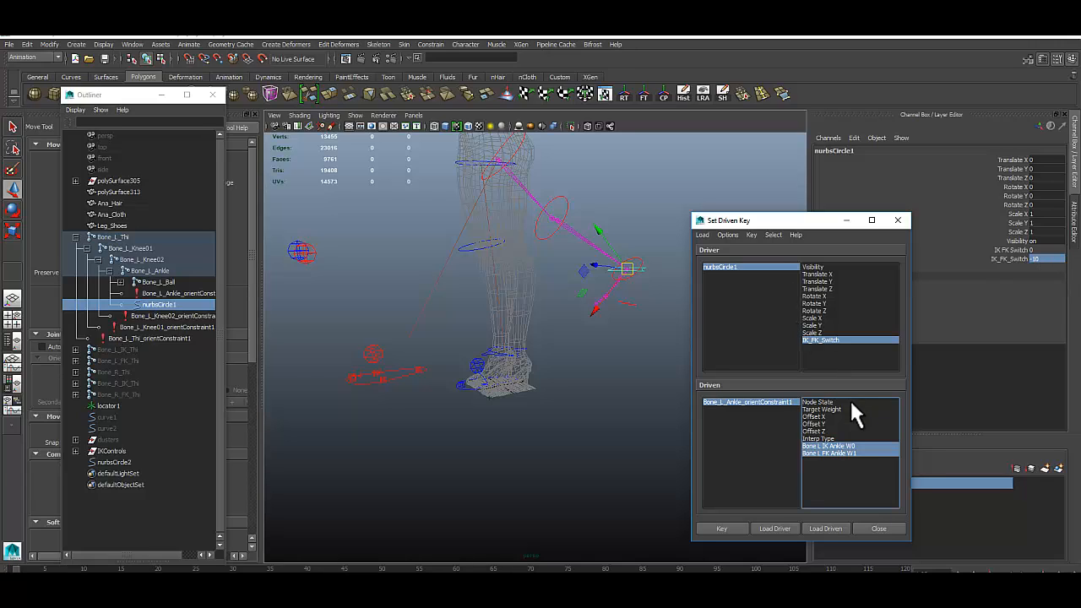
pyautogui.click(762, 402)
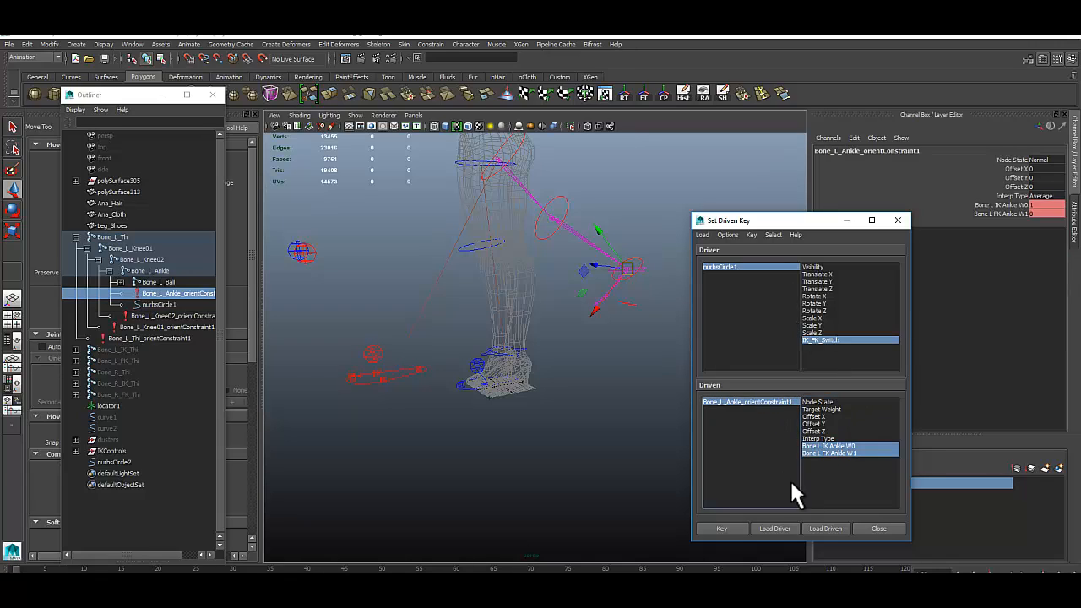
pyautogui.click(1042, 206)
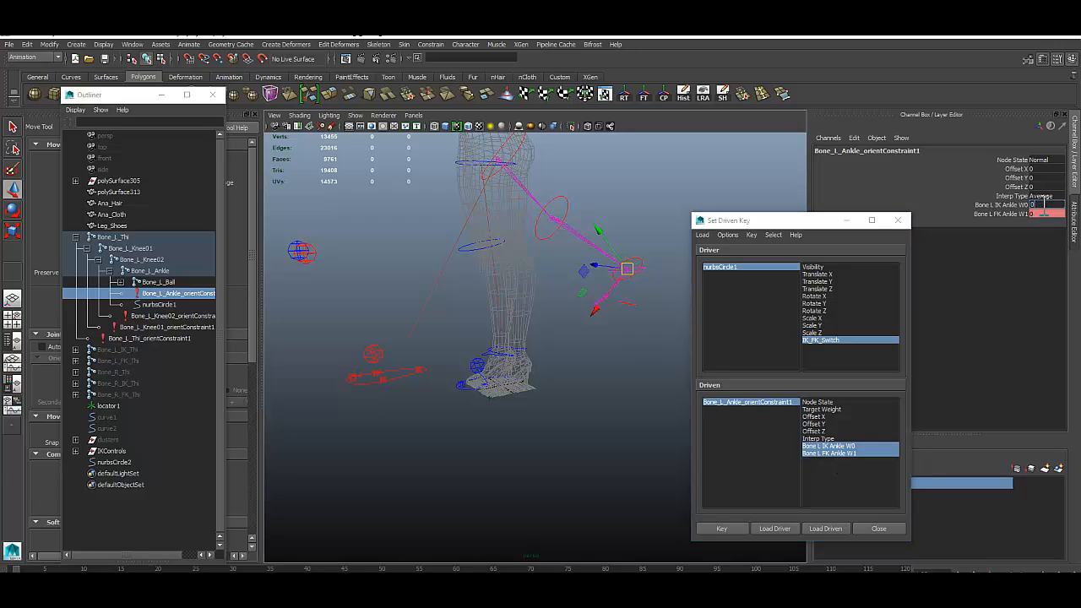
pyautogui.press('Return')
pyautogui.press('Return')
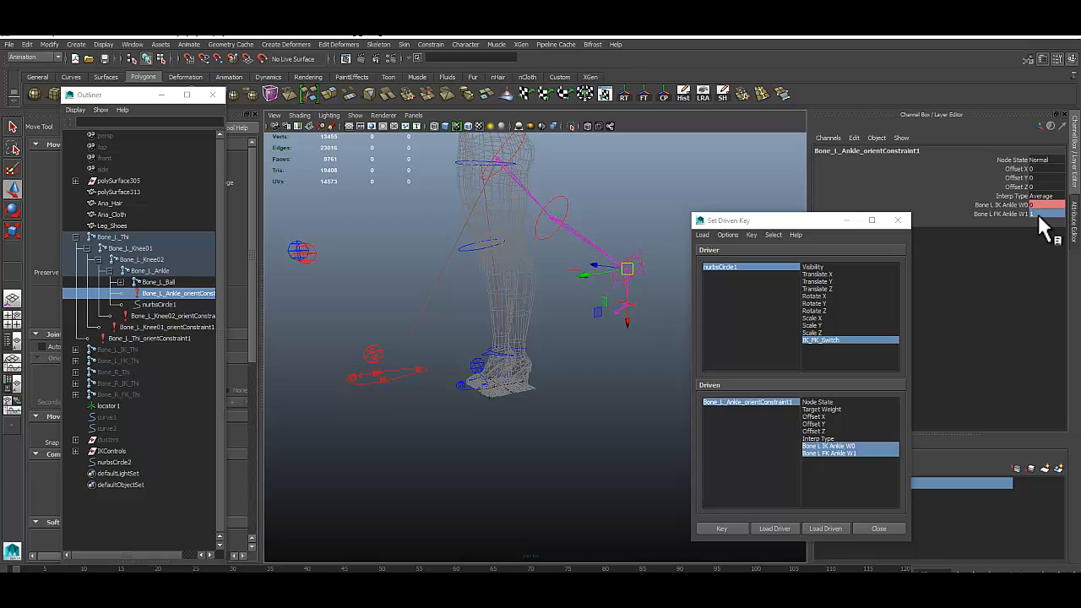
pyautogui.click(830, 447)
pyautogui.keyDown('shift'); pyautogui.click(835, 453); pyautogui.keyUp('shift')
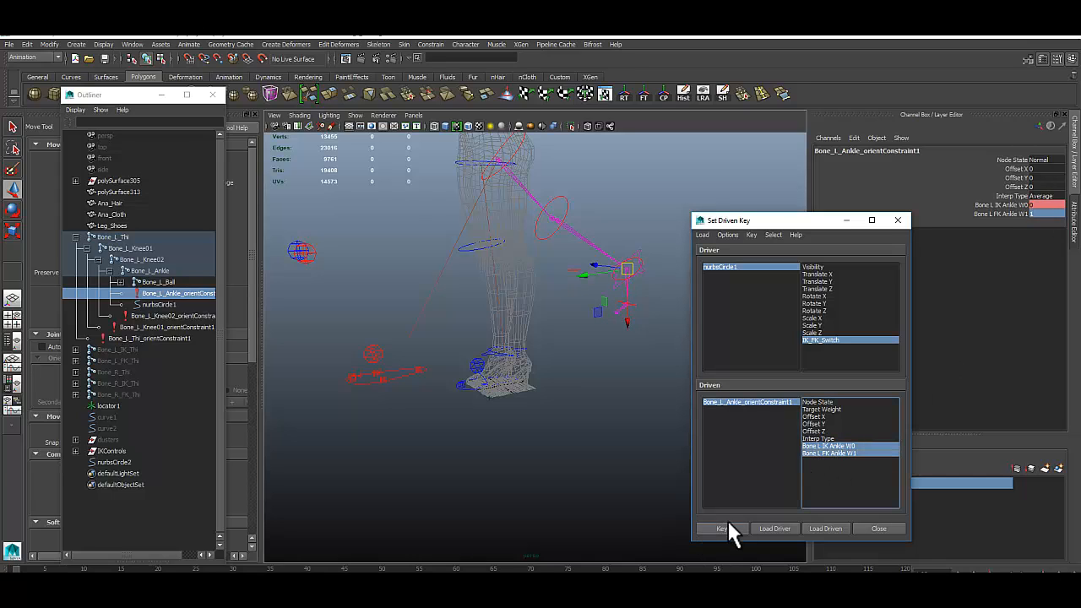
pyautogui.keyDown('alt'); pyautogui.moveTo(572, 476); pyautogui.dragTo(517, 390); pyautogui.keyUp('alt')
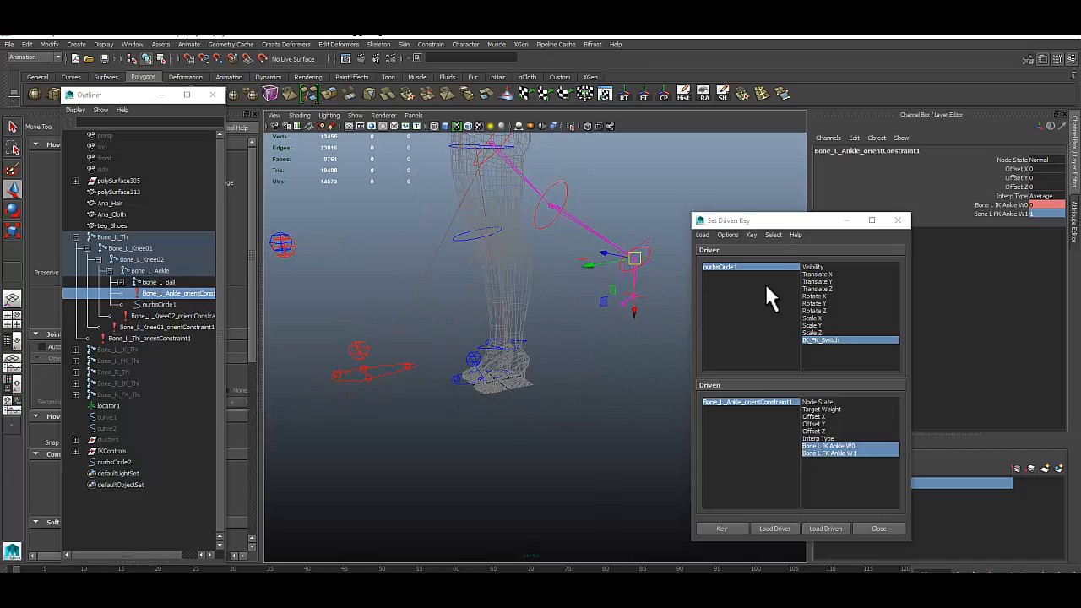
# Set the driver nurbsCircle1's IK_FK_Switch to 10 in preparation for the ball joint keys
pyautogui.click(749, 266)
pyautogui.doubleClick(1051, 258)
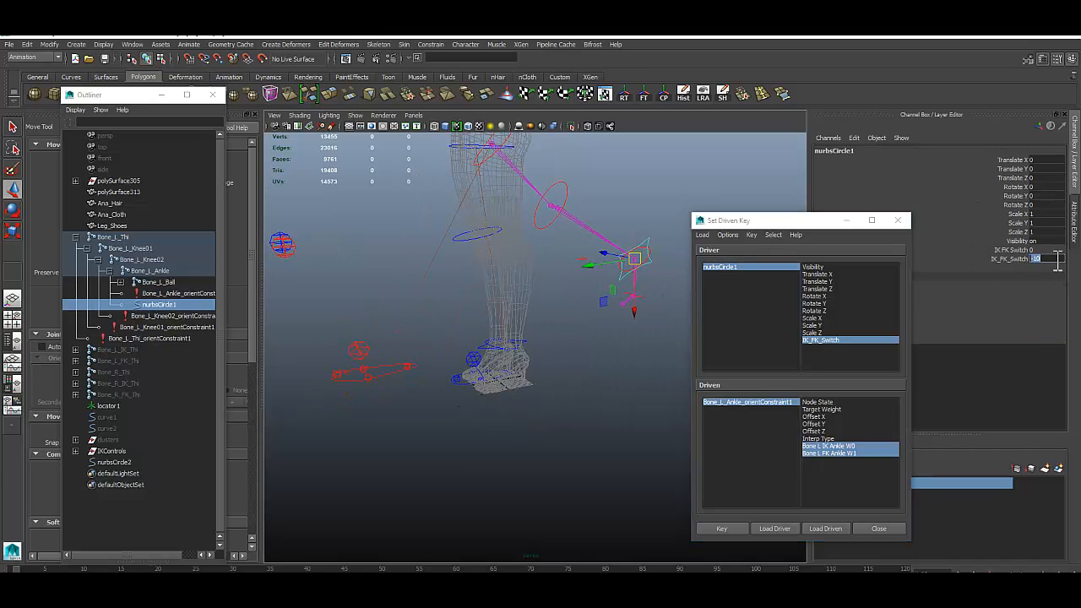
pyautogui.write('1')
pyautogui.press('Return')
pyautogui.keyDown('alt'); pyautogui.moveTo(605, 396); pyautogui.dragTo(438, 417); pyautogui.keyUp('alt')
pyautogui.keyDown('alt'); pyautogui.moveTo(438, 417); pyautogui.dragTo(494, 413, button='middle'); pyautogui.keyUp('alt')
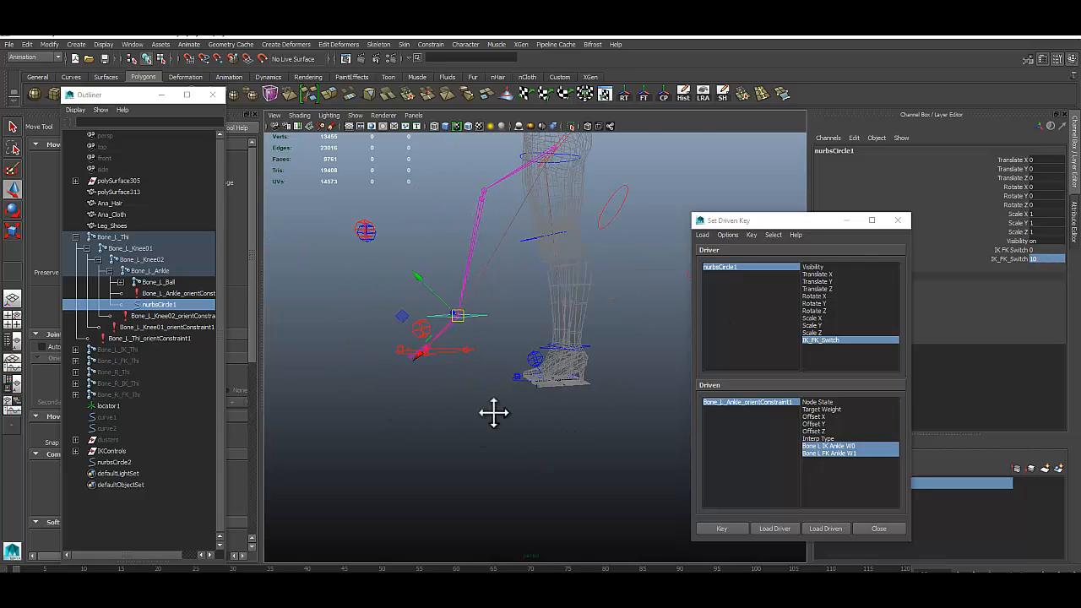
pyautogui.keyDown('alt'); pyautogui.moveTo(494, 413); pyautogui.dragTo(507, 433); pyautogui.keyUp('alt')
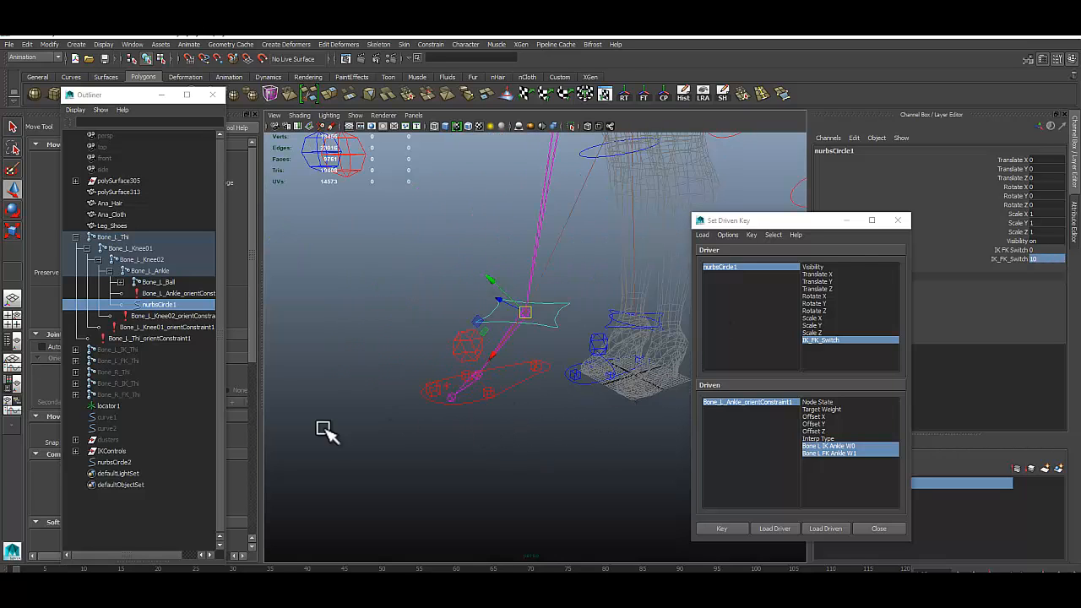
# Expand Bone_L_Ball in the hierarchy and load Bone_L_Ball_orientConstraint1 as the driven object
pyautogui.click(122, 282)
pyautogui.click(161, 302)
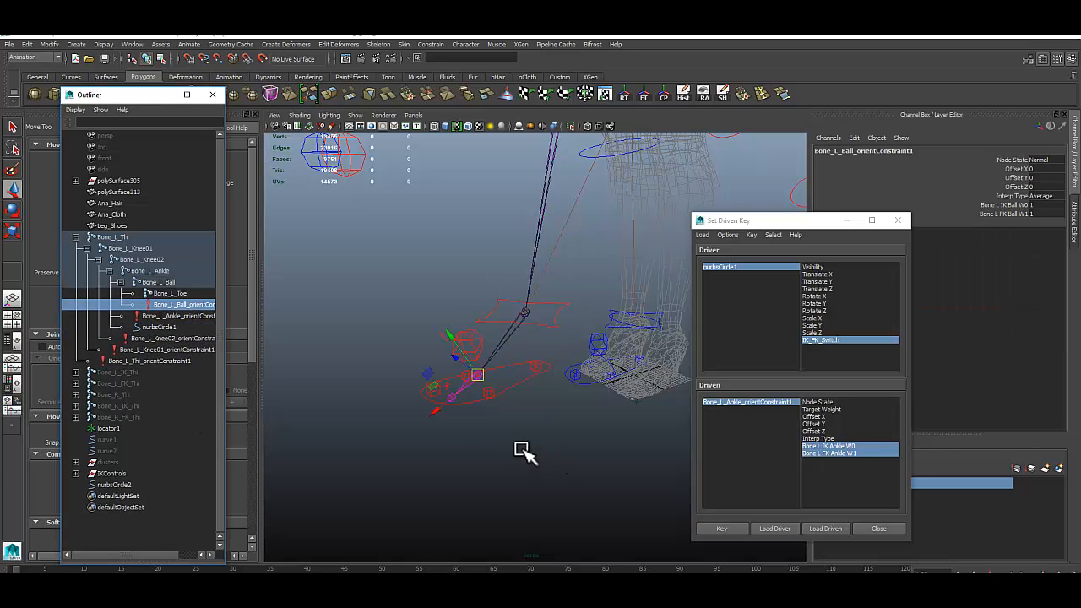
pyautogui.keyDown('alt'); pyautogui.moveTo(519, 446); pyautogui.dragTo(417, 405); pyautogui.keyUp('alt')
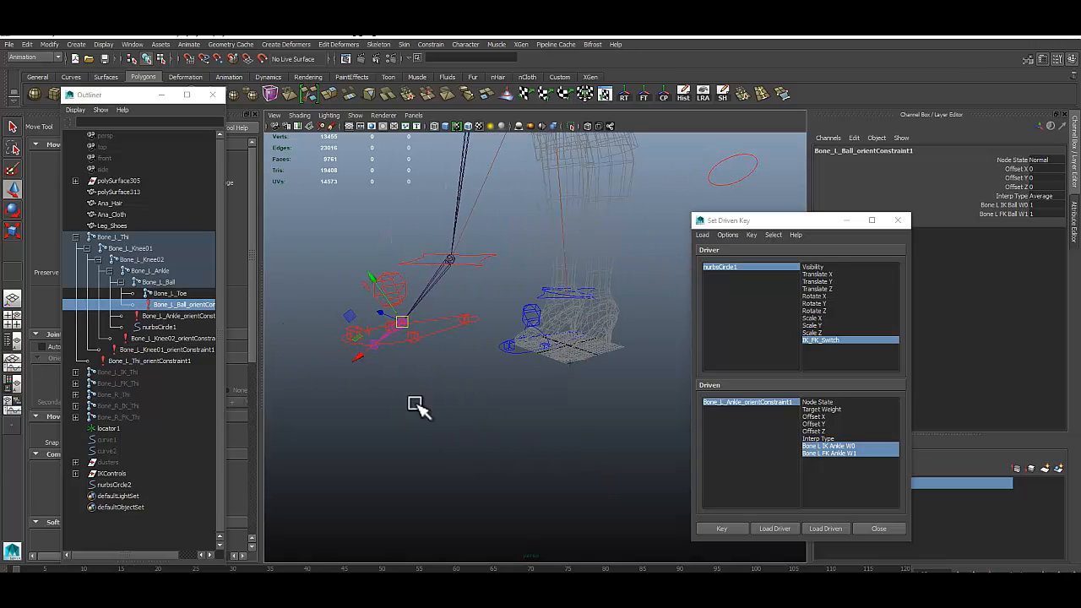
pyautogui.click(826, 528)
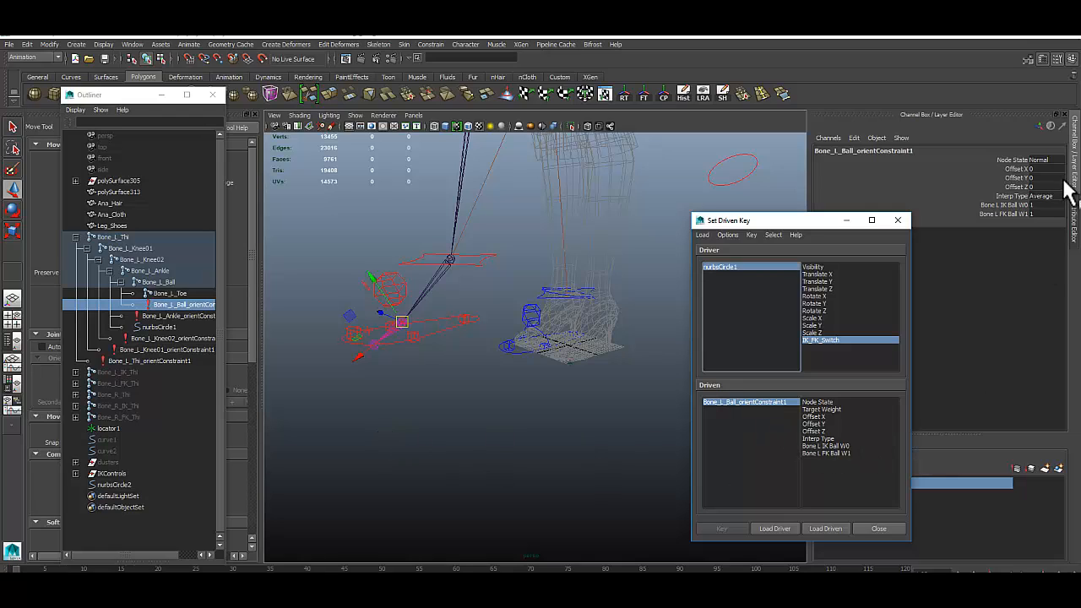
# Set Bone L FK Ball W1 to 0 and key both ball constraint weights against IK_FK_Switch
pyautogui.click(1046, 214)
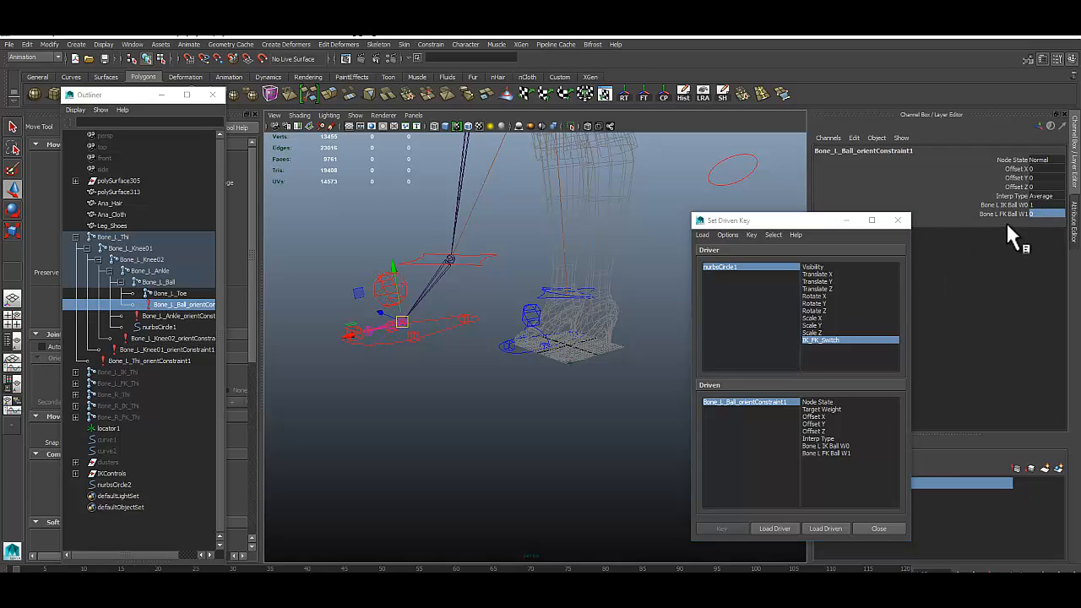
pyautogui.moveTo(1008, 205); pyautogui.dragTo(994, 240)
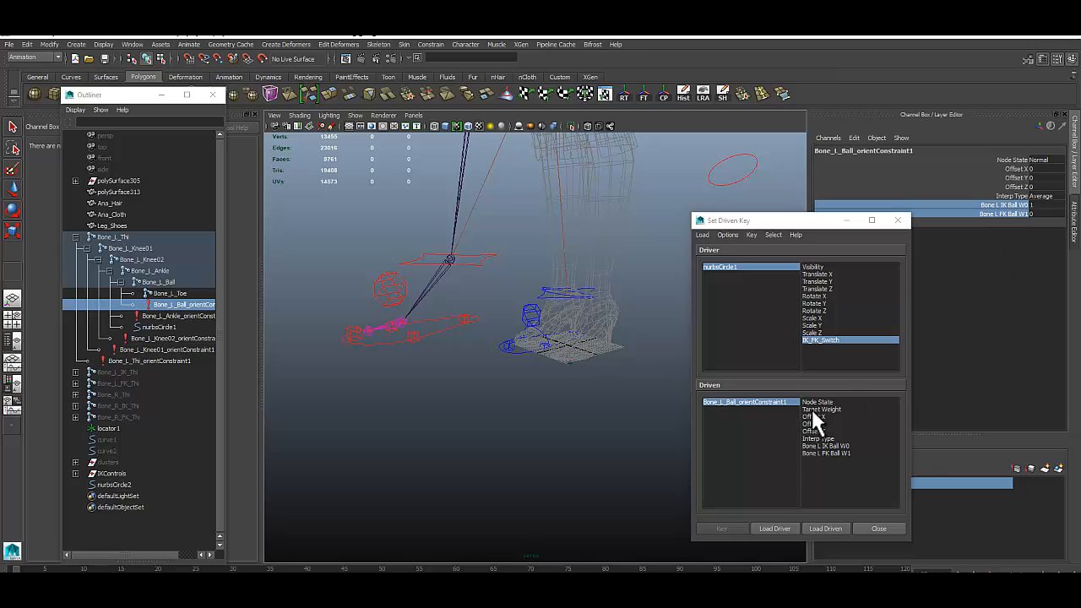
pyautogui.click(824, 446)
pyautogui.keyDown('shift'); pyautogui.click(826, 453); pyautogui.keyUp('shift')
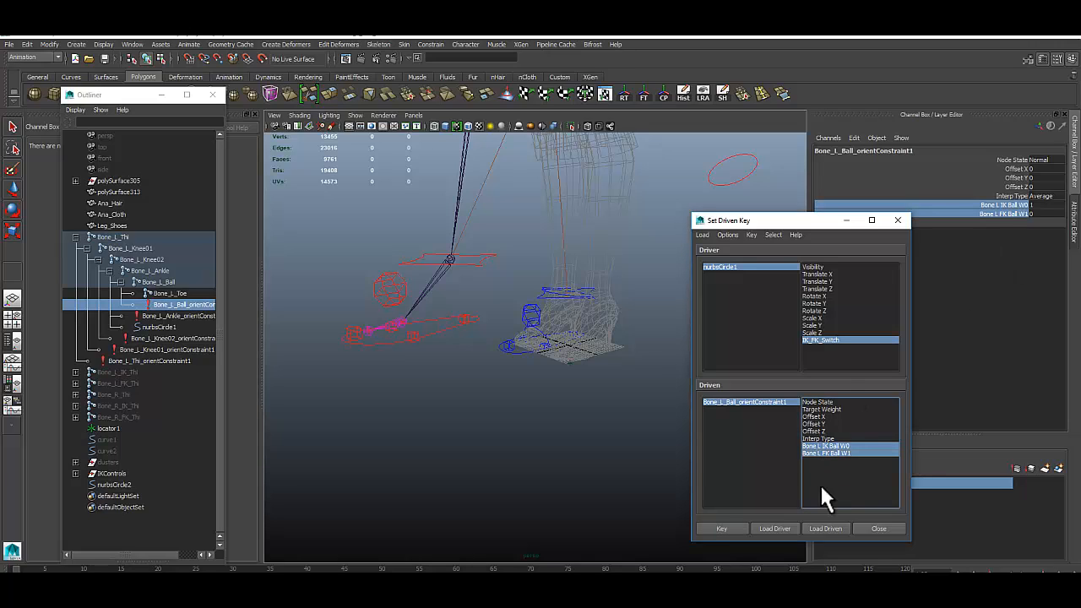
pyautogui.click(714, 528)
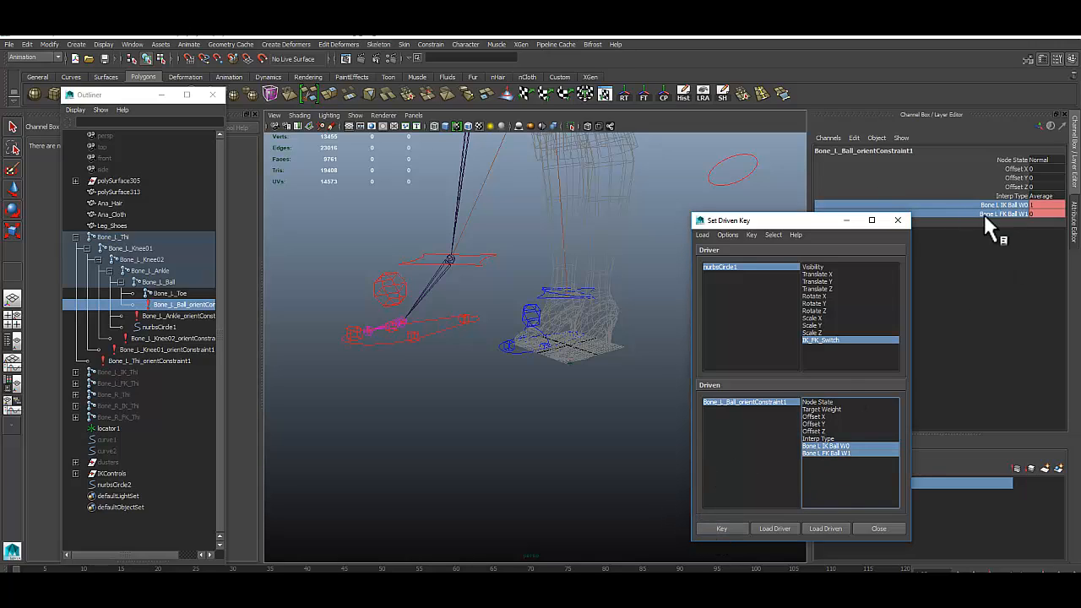
pyautogui.keyDown('alt'); pyautogui.moveTo(512, 353); pyautogui.dragTo(451, 321); pyautogui.keyUp('alt')
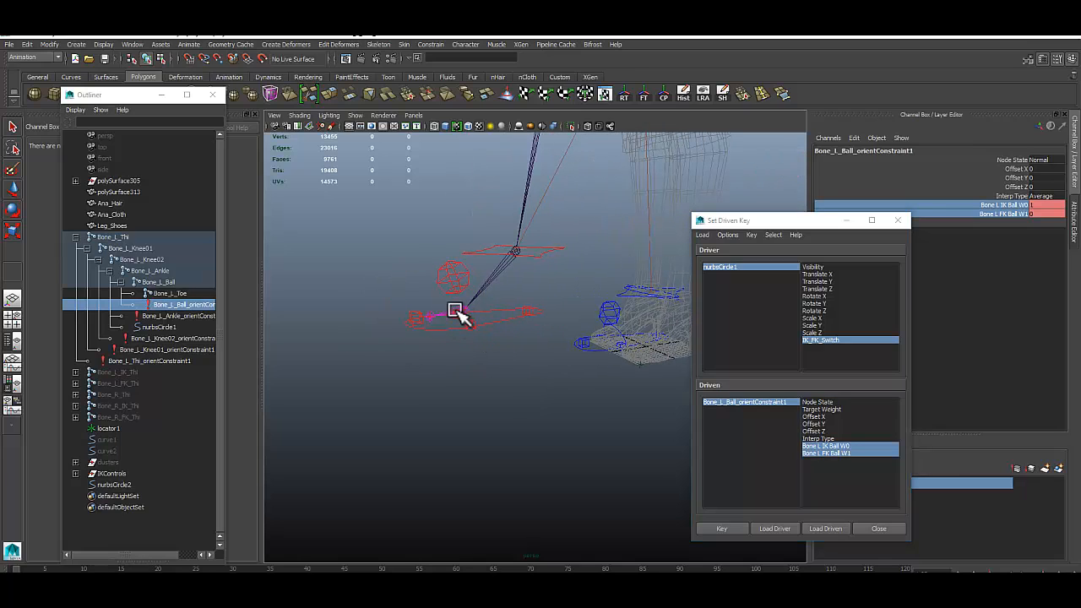
# Return to the driver nurbsCircle1 and set its IK_FK_Switch to -10 for the ball keys
pyautogui.click(747, 264)
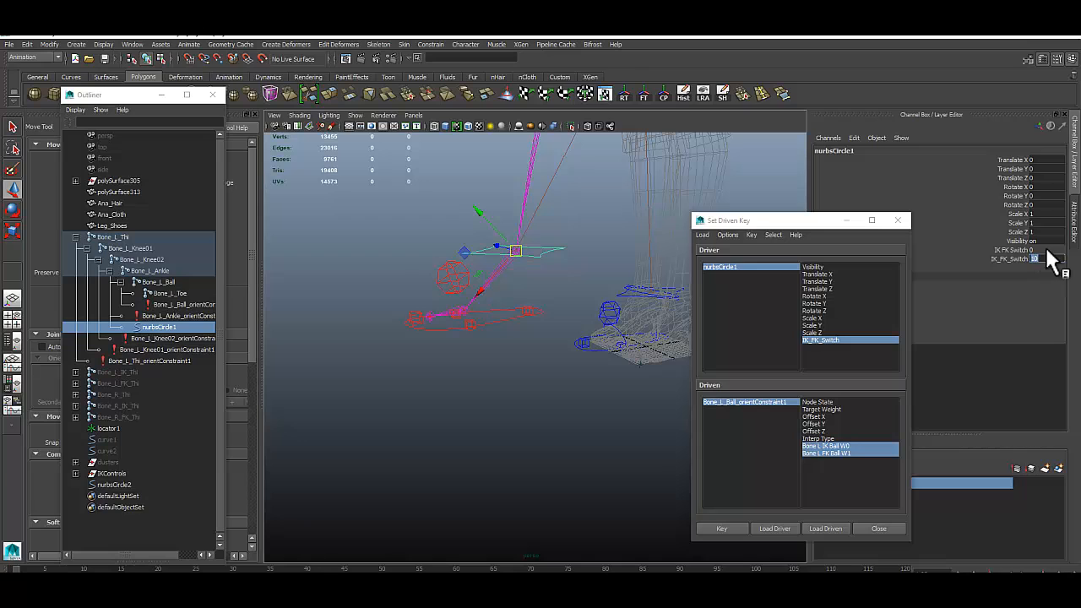
pyautogui.press('Return')
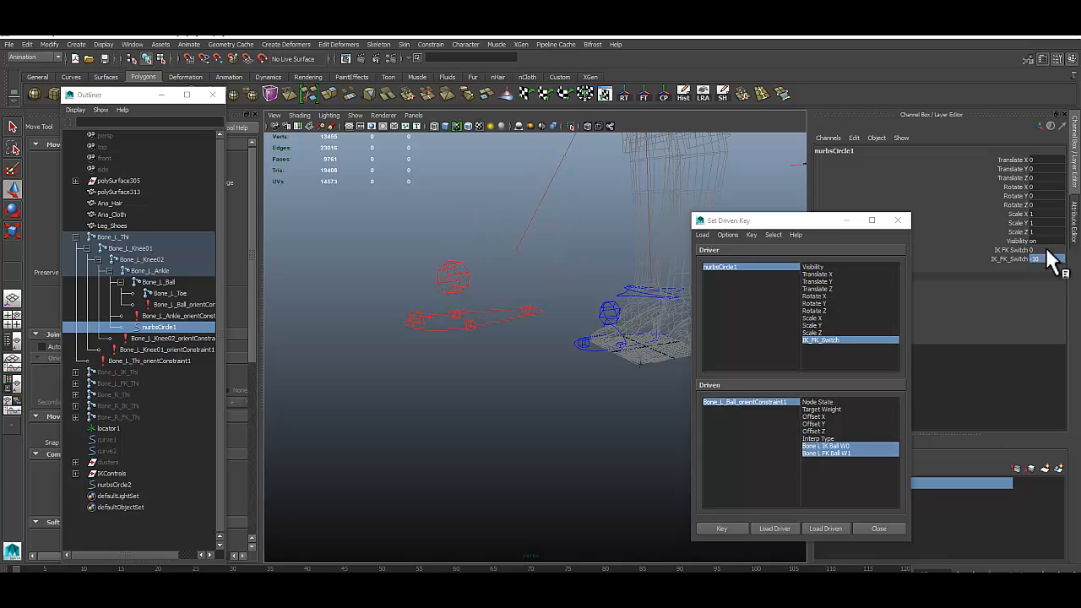
pyautogui.keyDown('alt'); pyautogui.moveTo(543, 417); pyautogui.dragTo(560, 311); pyautogui.keyUp('alt')
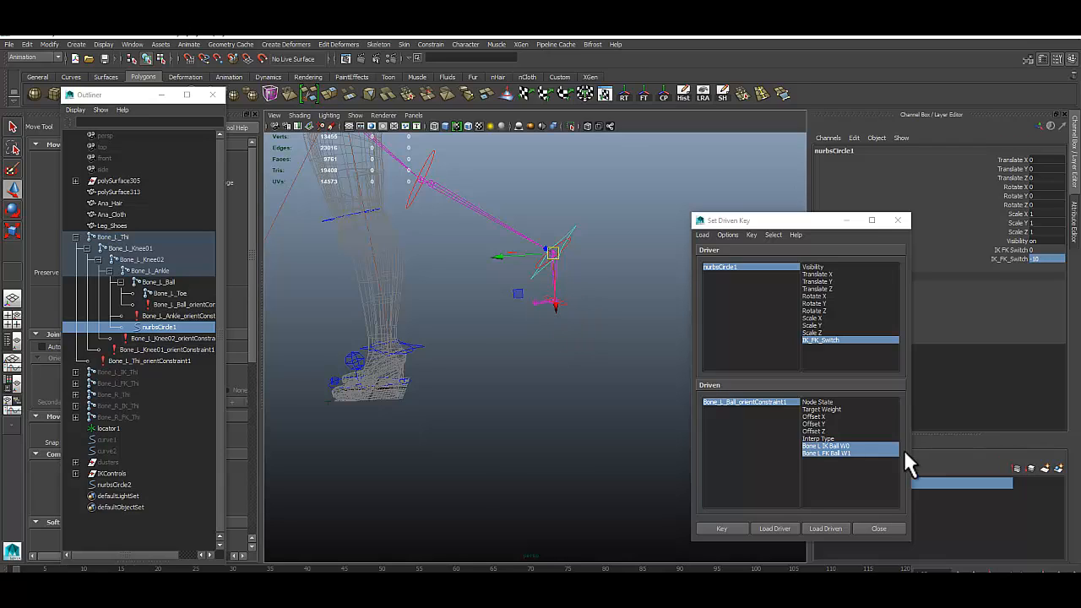
# Set Bone L FK Ball W1 to 1 and Bone L IK Ball W0 to 0, and key both weights against IK_FK_Switch
pyautogui.click(759, 402)
pyautogui.click(1044, 214)
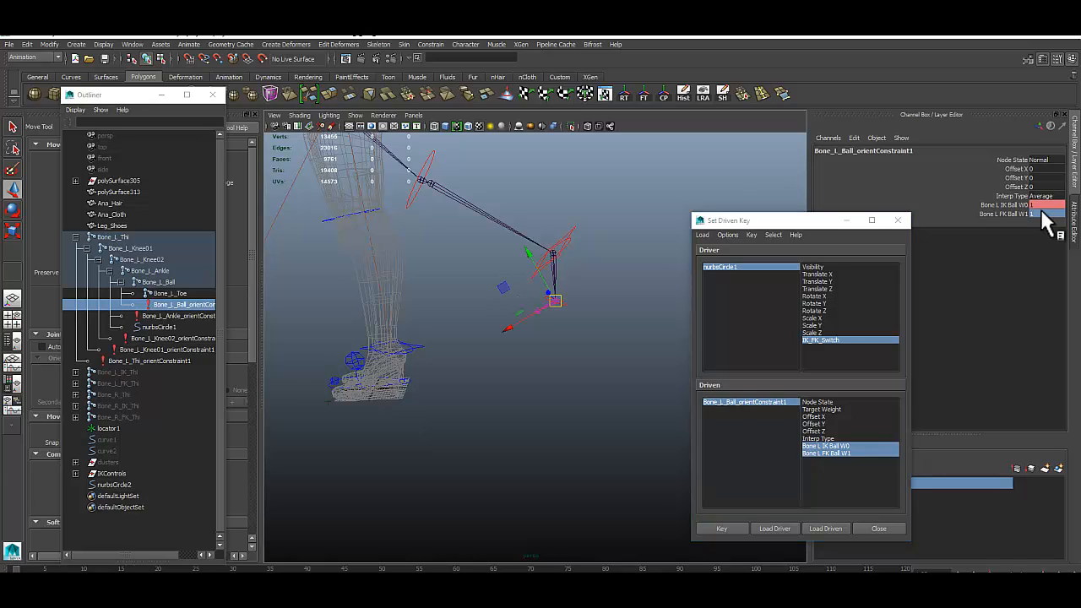
pyautogui.click(1042, 206)
pyautogui.keyDown('alt'); pyautogui.moveTo(538, 356); pyautogui.dragTo(358, 333); pyautogui.keyUp('alt')
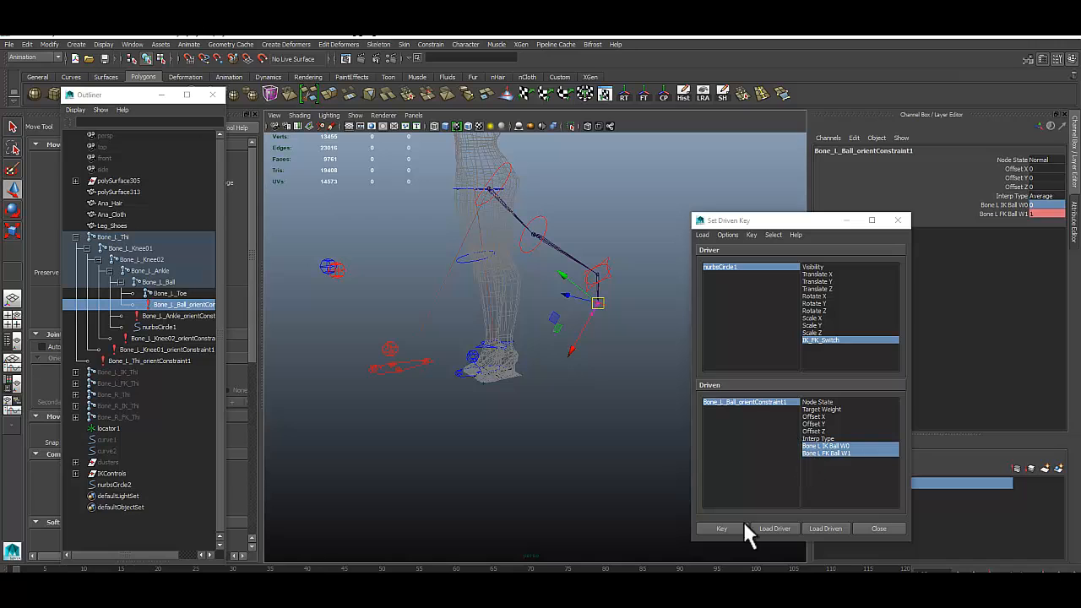
pyautogui.click(722, 528)
pyautogui.keyDown('alt'); pyautogui.moveTo(592, 503); pyautogui.dragTo(559, 448); pyautogui.keyUp('alt')
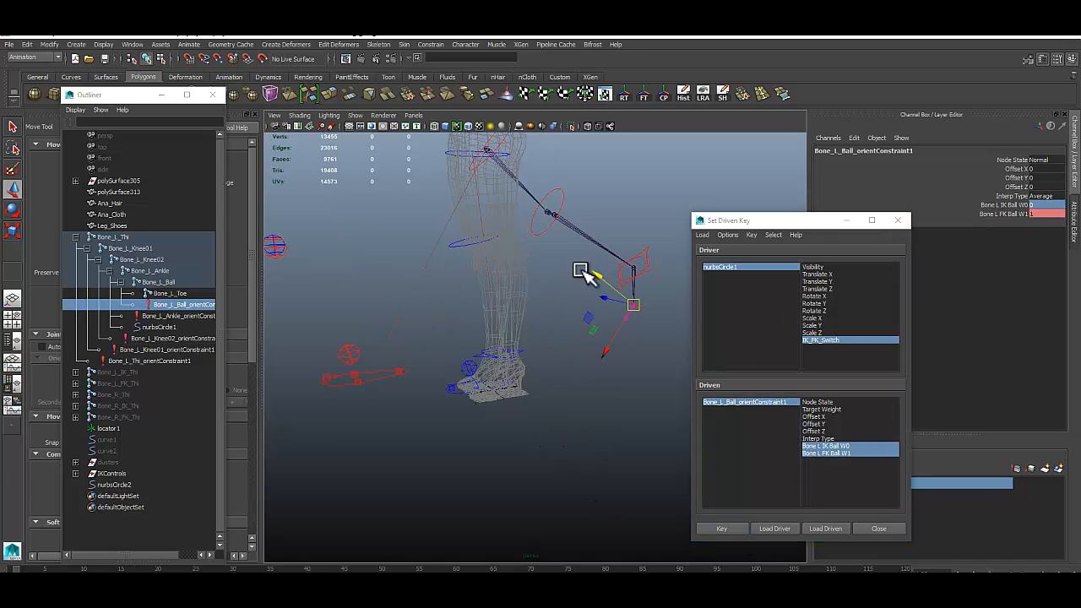
pyautogui.keyDown('alt'); pyautogui.moveTo(547, 342); pyautogui.dragTo(632, 341); pyautogui.keyUp('alt')
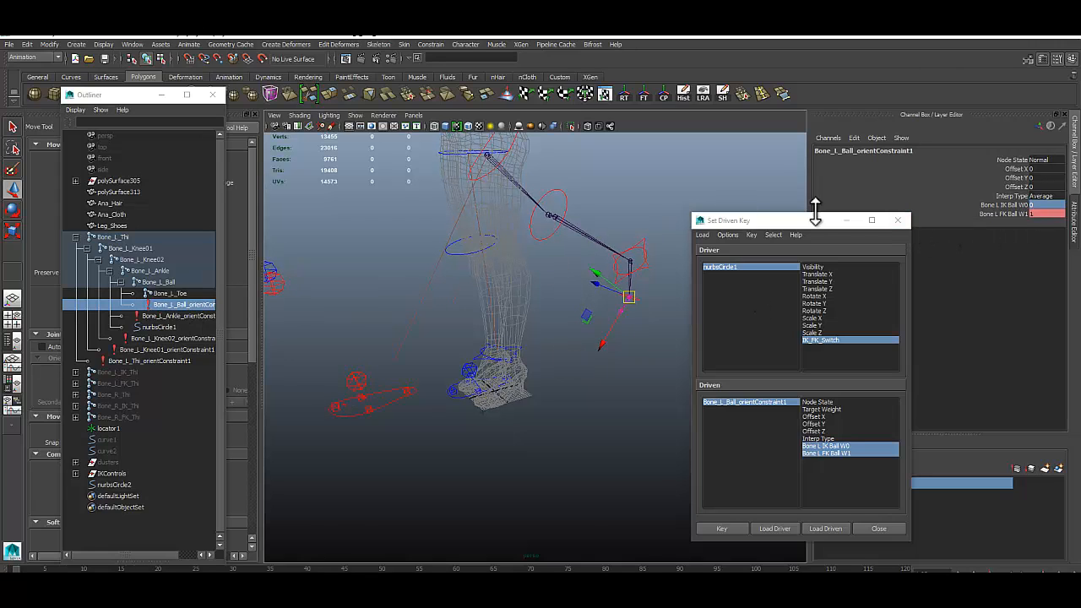
# Close the Set Driven Key window, select nurbsCircle1 and scrub IK_FK_Switch to 10 to test the leg blend
pyautogui.click(905, 219)
pyautogui.keyDown('alt'); pyautogui.moveTo(541, 345); pyautogui.dragTo(601, 387, button='middle'); pyautogui.keyUp('alt')
pyautogui.keyDown('alt'); pyautogui.moveTo(600, 387); pyautogui.dragTo(662, 284); pyautogui.keyUp('alt')
pyautogui.click(684, 226)
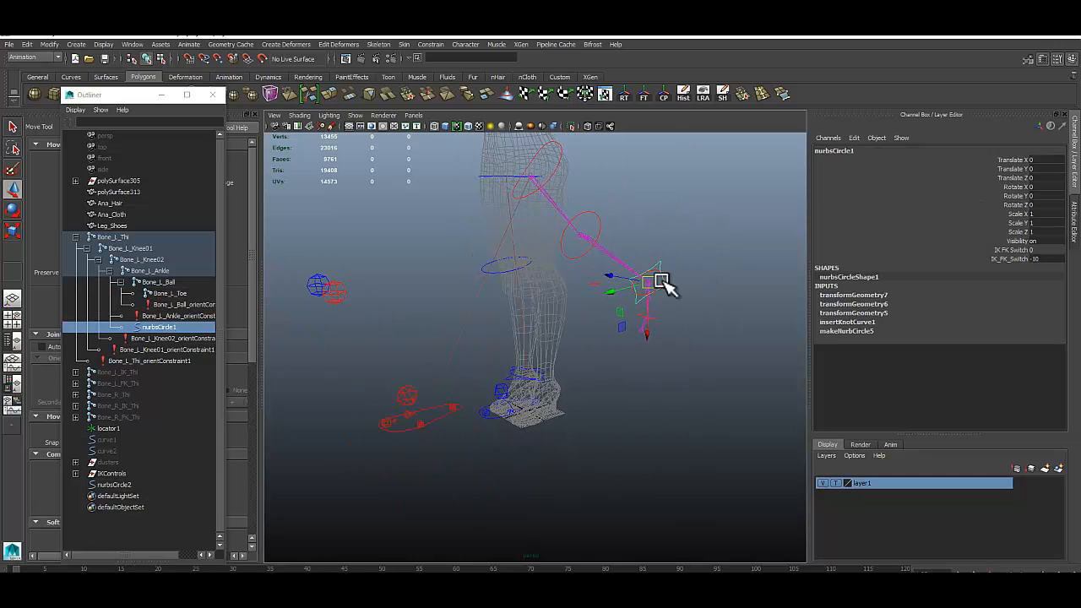
pyautogui.click(1017, 259)
pyautogui.moveTo(614, 374); pyautogui.dragTo(726, 426, button='middle')
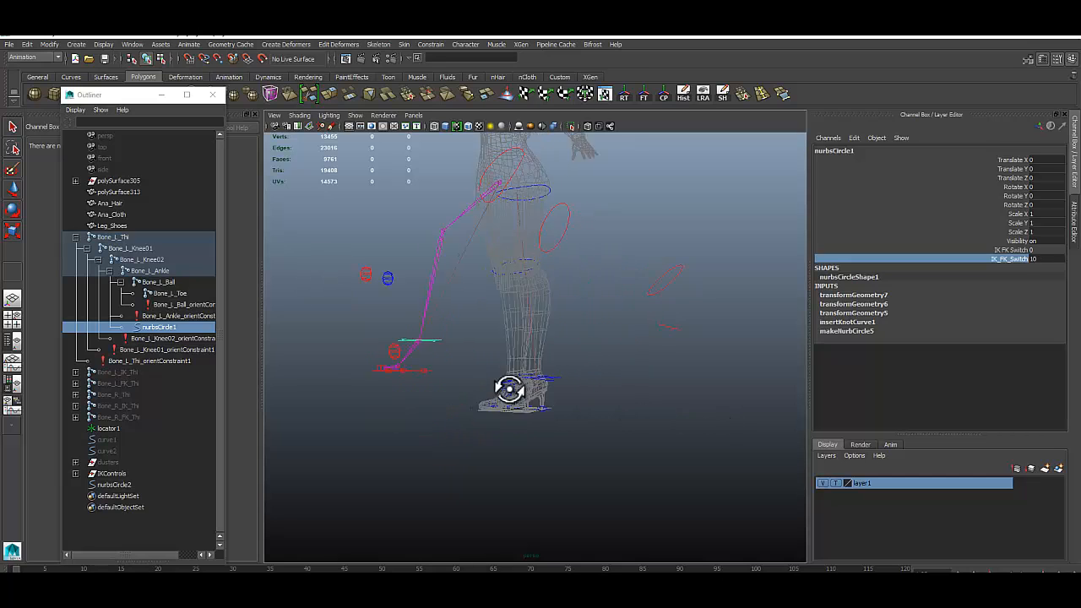
pyautogui.keyDown('alt'); pyautogui.moveTo(509, 390); pyautogui.dragTo(536, 246); pyautogui.keyUp('alt')
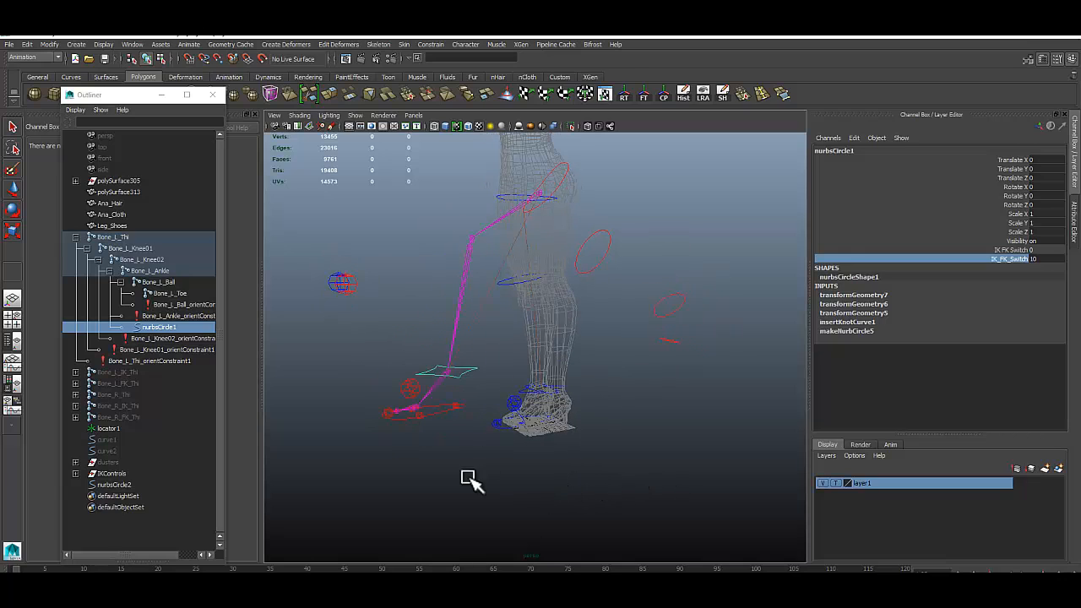
pyautogui.moveTo(557, 474); pyautogui.dragTo(487, 451, button='middle')
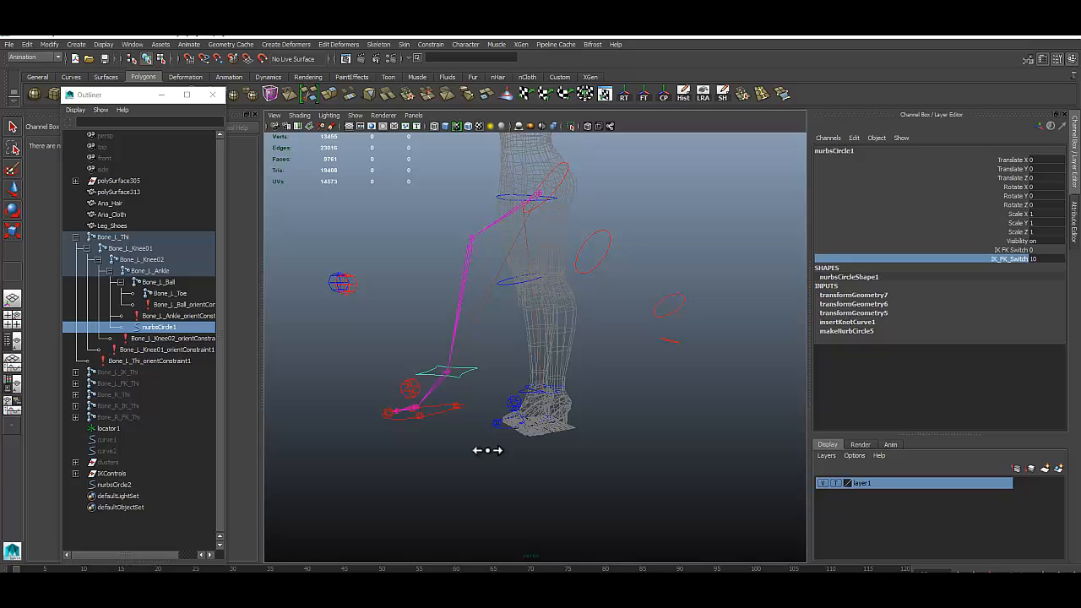
# Test the IK leg by moving the CTRL_L_Foot control, and undo the move
pyautogui.click(438, 413)
pyautogui.press('w')
pyautogui.moveTo(452, 375); pyautogui.dragTo(471, 319)
pyautogui.keyDown('alt'); pyautogui.moveTo(682, 338); pyautogui.dragTo(466, 437); pyautogui.keyUp('alt')
pyautogui.hotkey('ctrl', 'z')
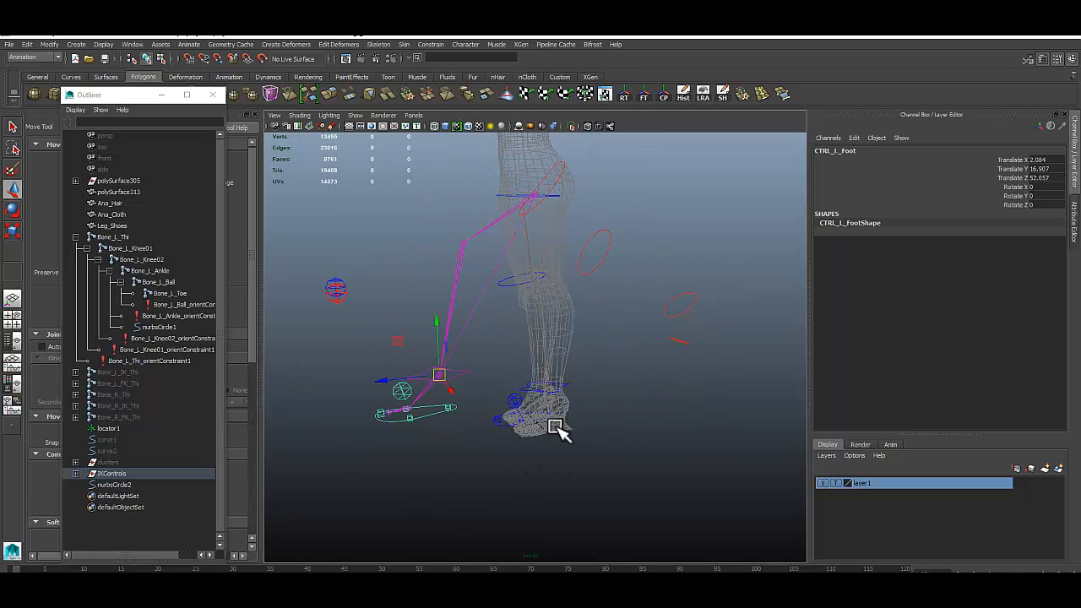
pyautogui.keyDown('alt'); pyautogui.moveTo(556, 427); pyautogui.dragTo(307, 312); pyautogui.keyUp('alt')
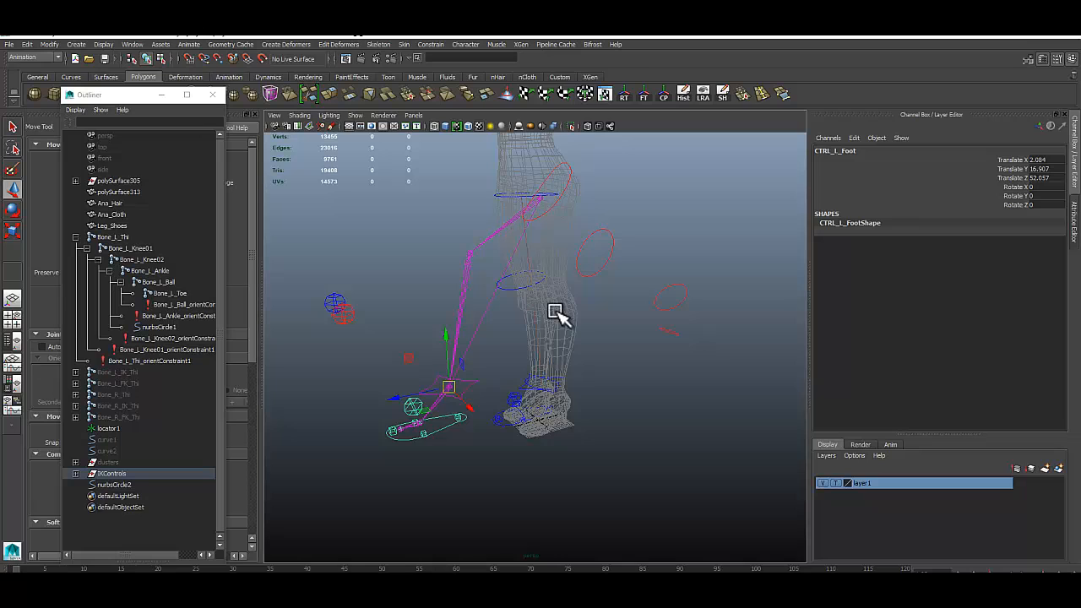
pyautogui.moveTo(555, 313)
pyautogui.keyDown('alt'); pyautogui.mouseDown()
pyautogui.moveTo(570, 279)
pyautogui.moveTo(545, 313)
pyautogui.mouseUp(); pyautogui.keyUp('alt')
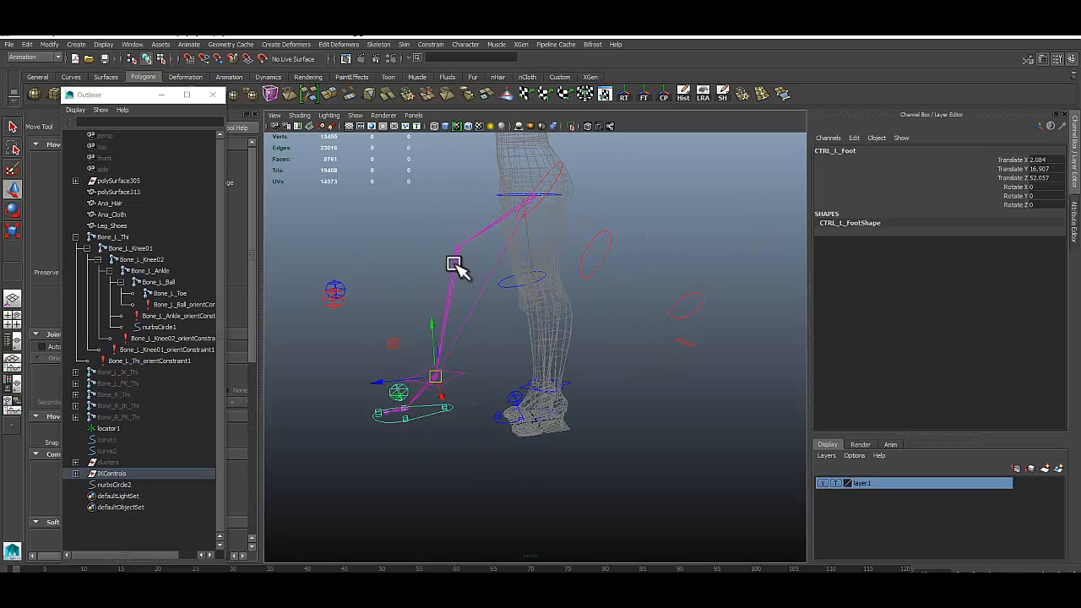
pyautogui.moveTo(457, 266)
pyautogui.mouseDown()
pyautogui.moveTo(467, 241)
pyautogui.moveTo(441, 217)
pyautogui.moveTo(458, 245)
pyautogui.mouseUp()
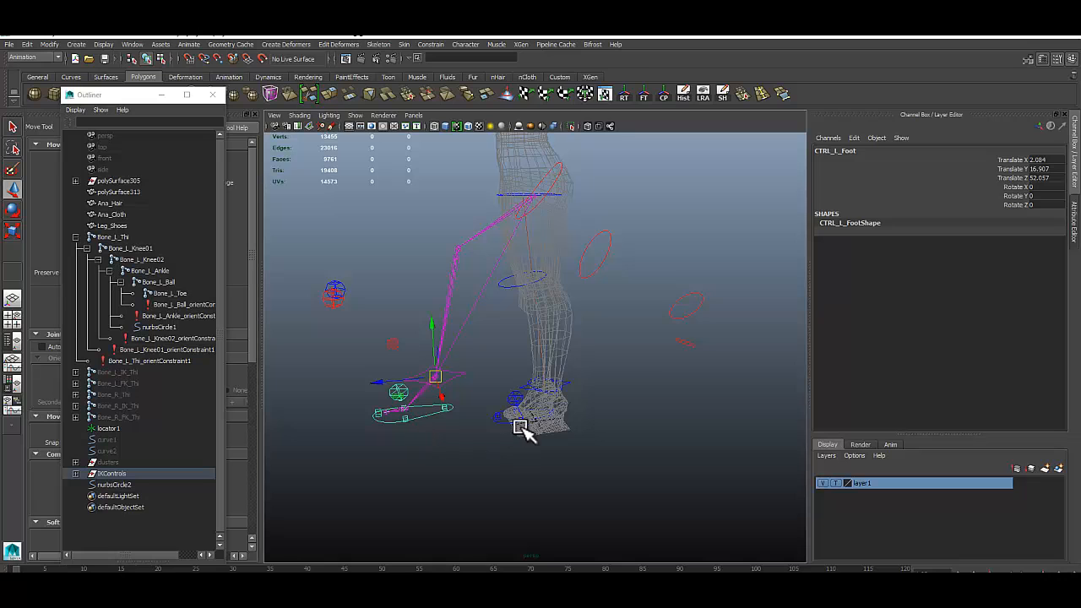
pyautogui.keyDown('alt'); pyautogui.moveTo(502, 417); pyautogui.dragTo(468, 415); pyautogui.keyUp('alt')
pyautogui.keyDown('alt'); pyautogui.moveTo(743, 368); pyautogui.dragTo(579, 222); pyautogui.keyUp('alt')
pyautogui.keyDown('alt'); pyautogui.moveTo(635, 363); pyautogui.dragTo(648, 363); pyautogui.keyUp('alt')
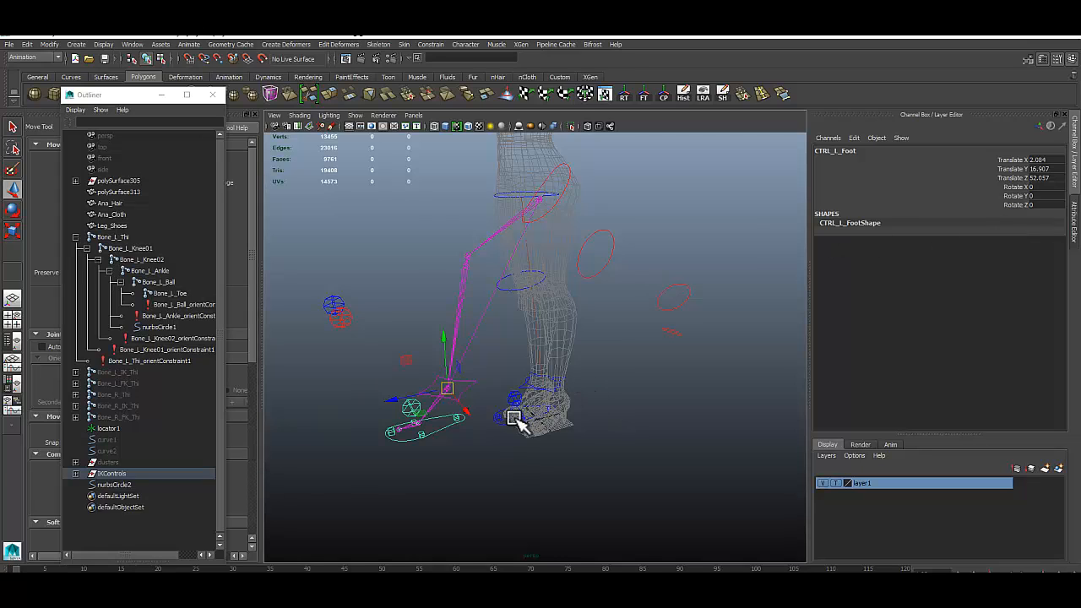
# Select the ankle switch control nurbsCircle1 and set its IK_FK_Switch to 0
pyautogui.keyDown('alt'); pyautogui.moveTo(517, 423); pyautogui.dragTo(512, 379); pyautogui.keyUp('alt')
pyautogui.click(483, 386)
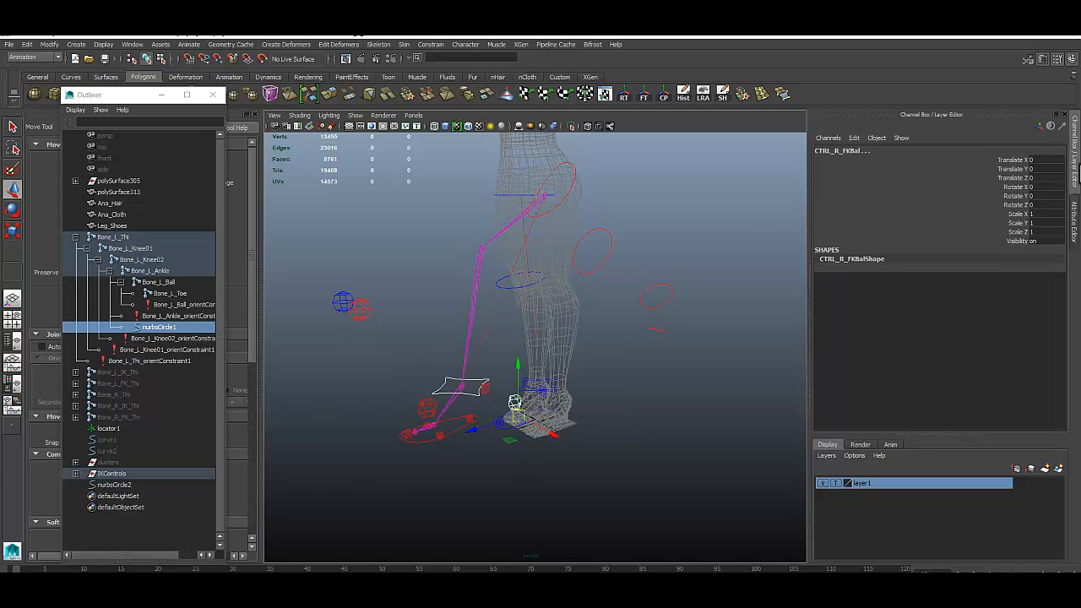
pyautogui.doubleClick(1041, 240)
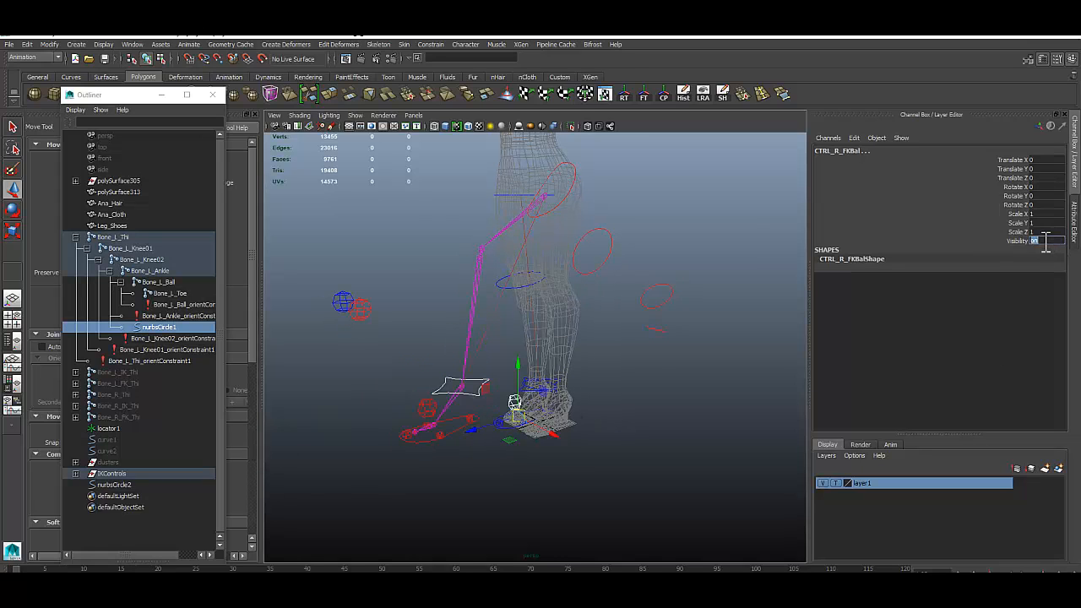
pyautogui.click(466, 391)
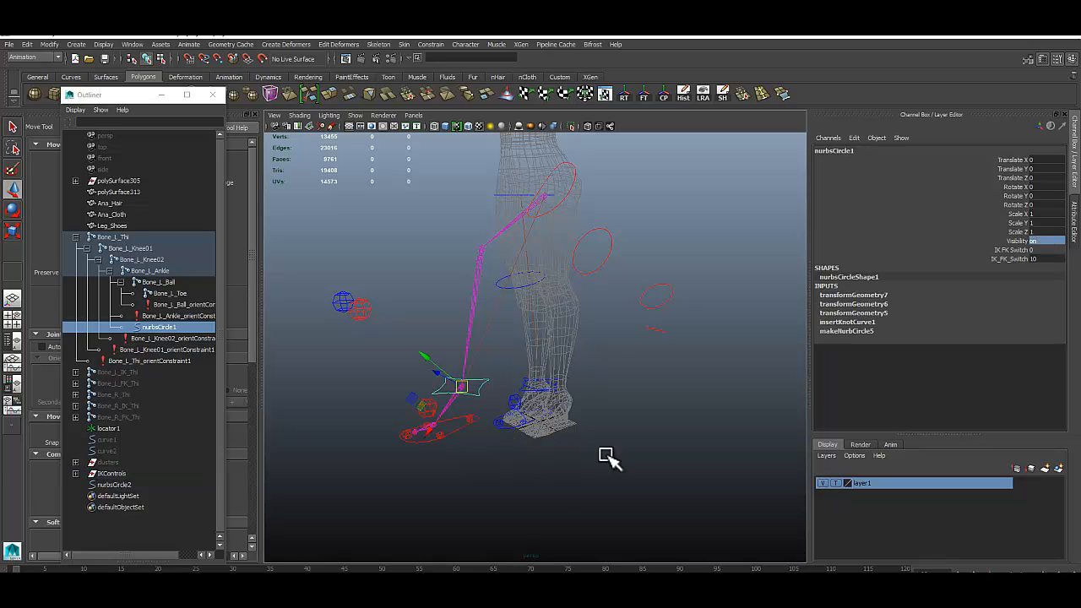
pyautogui.doubleClick(1058, 259)
pyautogui.write('0')
pyautogui.press('Return')
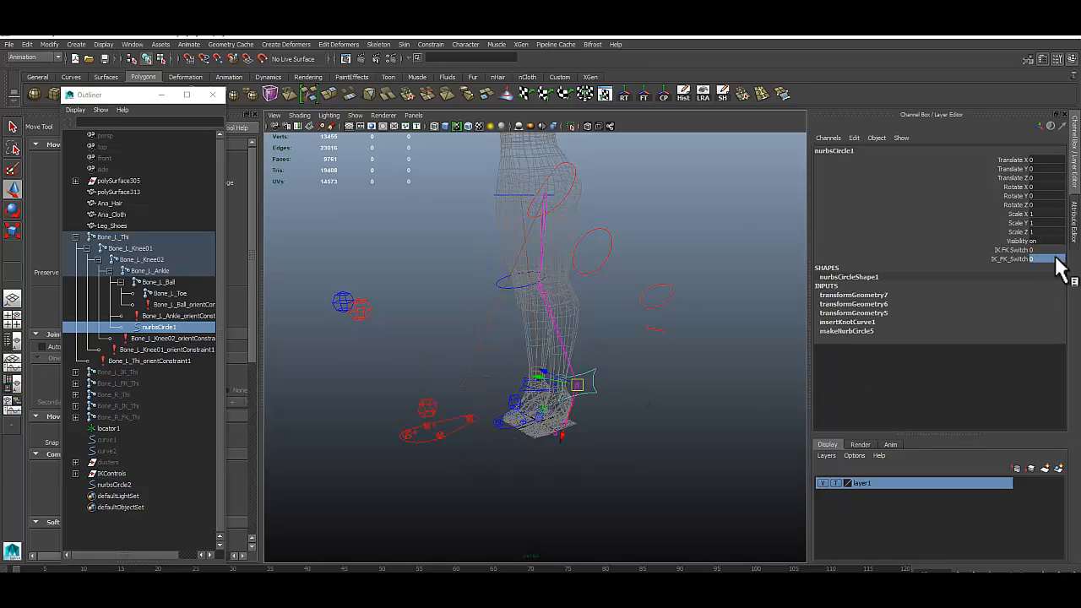
# Reset the left FK thigh control CTRL_L_FKTHI by setting its Rotate X to 0
pyautogui.keyDown('alt'); pyautogui.moveTo(763, 322); pyautogui.dragTo(785, 327); pyautogui.keyUp('alt')
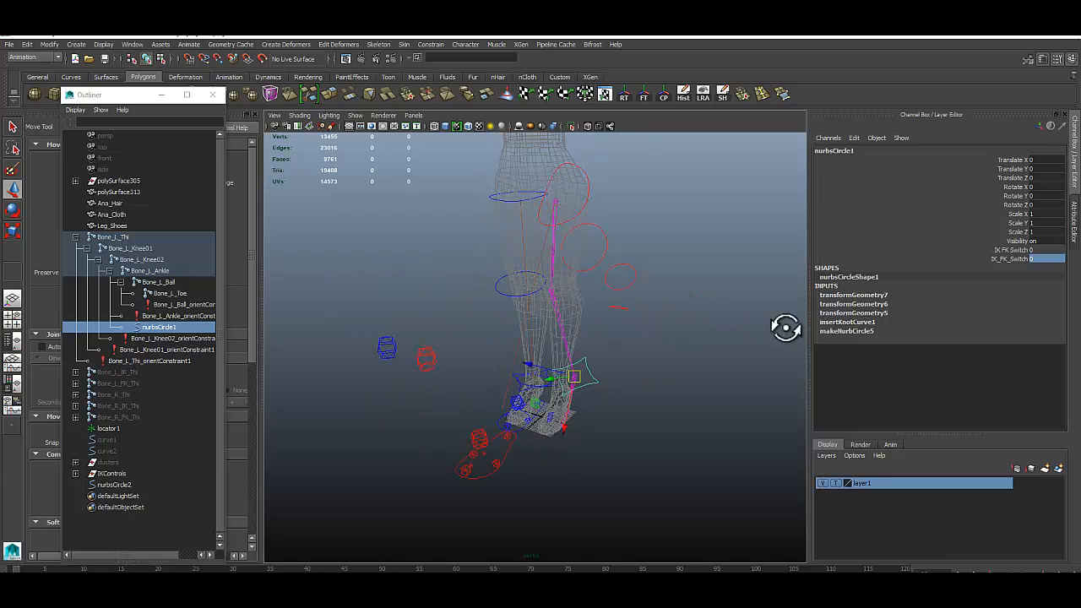
pyautogui.click(591, 189)
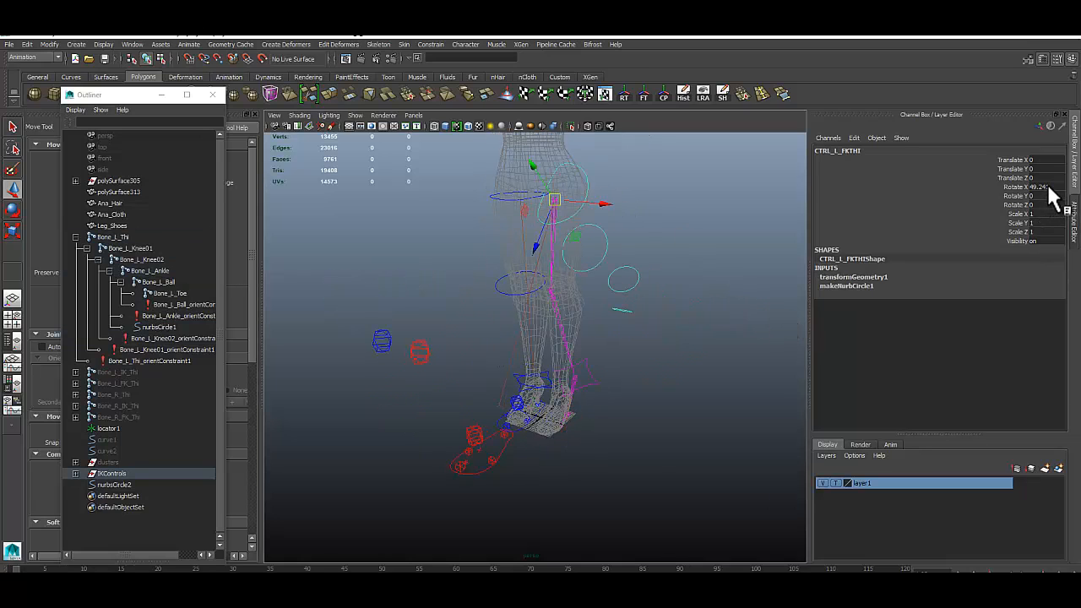
pyautogui.doubleClick(1056, 186)
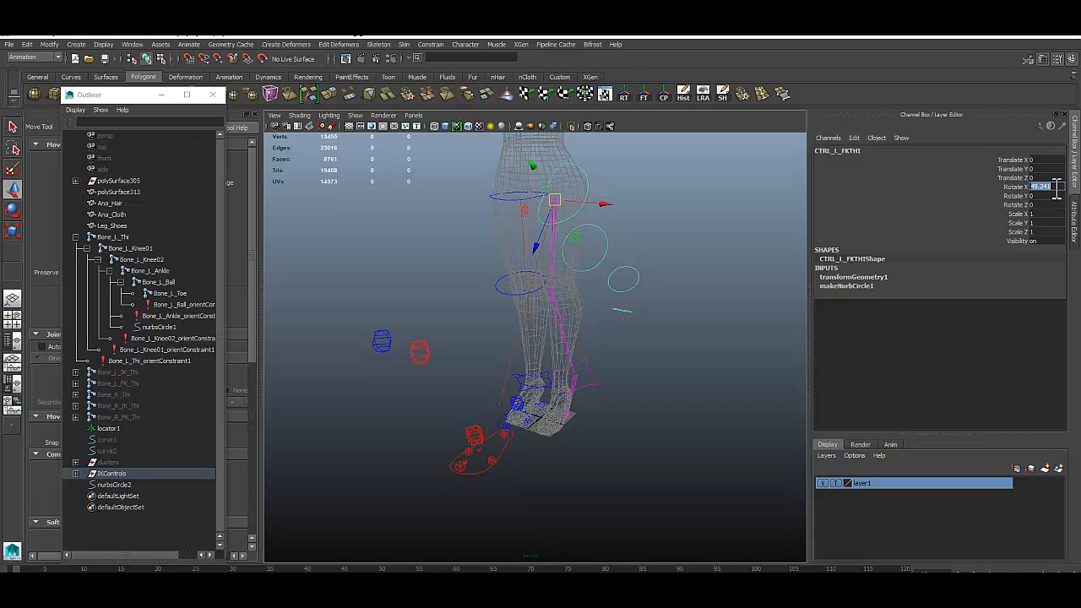
pyautogui.write('0')
pyautogui.press('Return')
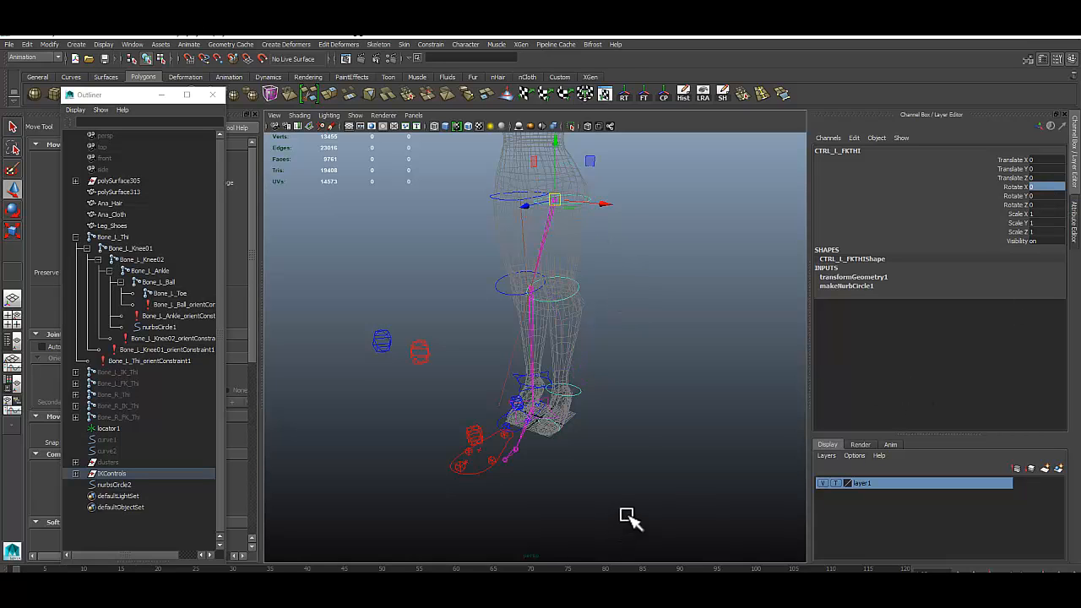
# Return CTRL_L_Foot to its rest position by setting Translate X, Y and Z to 0
pyautogui.keyDown('alt'); pyautogui.moveTo(623, 513); pyautogui.dragTo(447, 411); pyautogui.keyUp('alt')
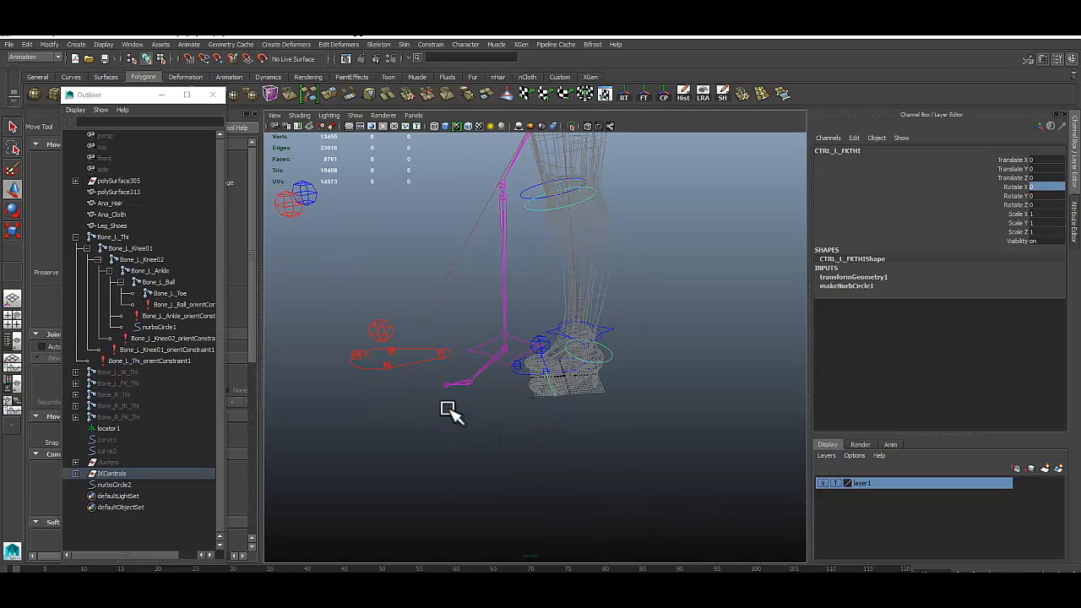
pyautogui.click(419, 361)
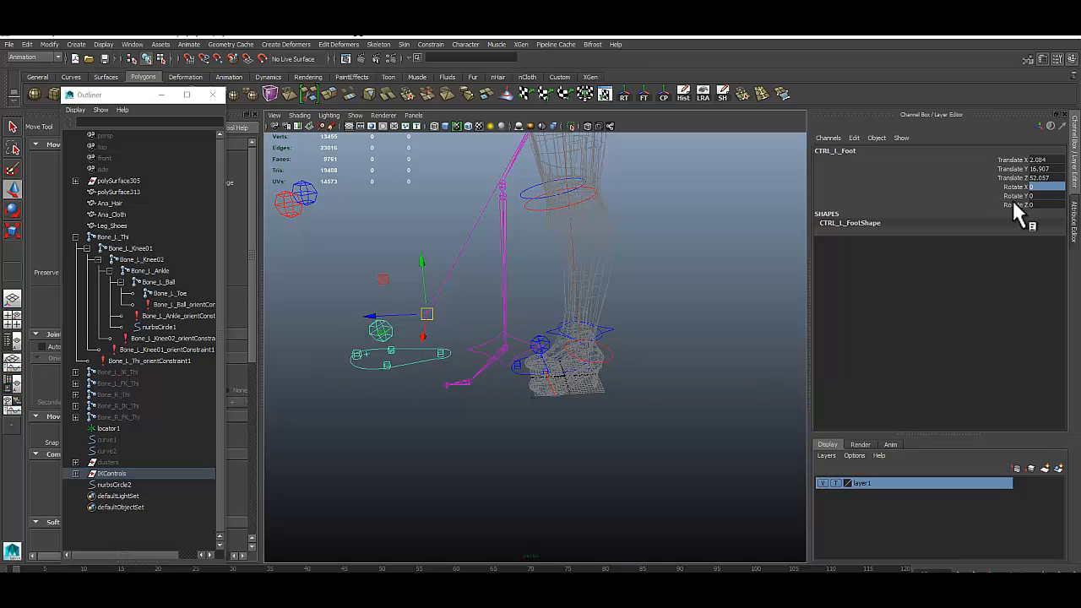
pyautogui.moveTo(1049, 158); pyautogui.dragTo(1054, 177)
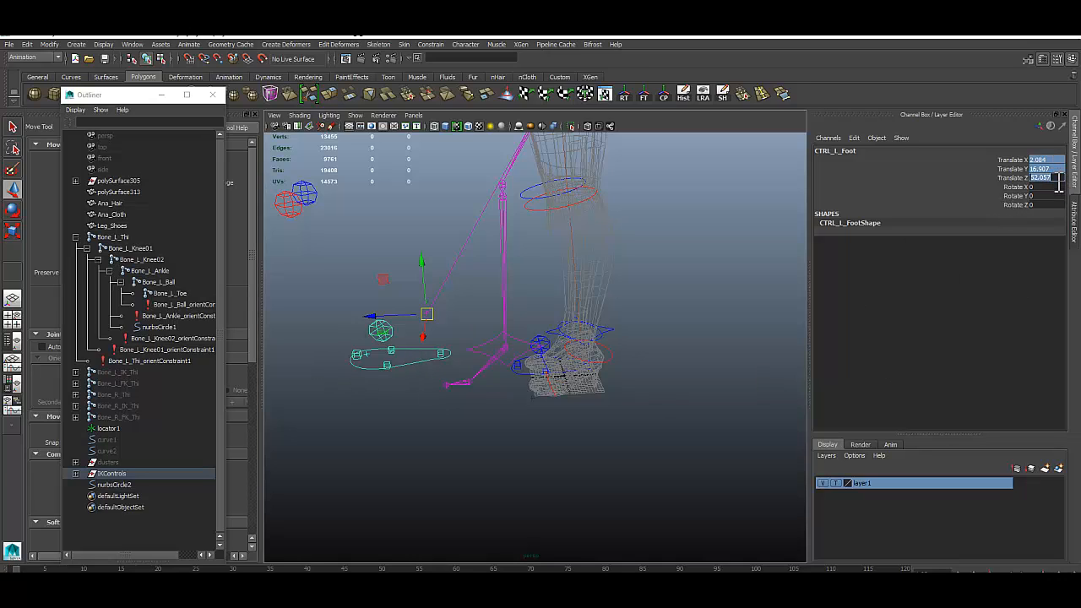
pyautogui.write('0')
pyautogui.press('Return')
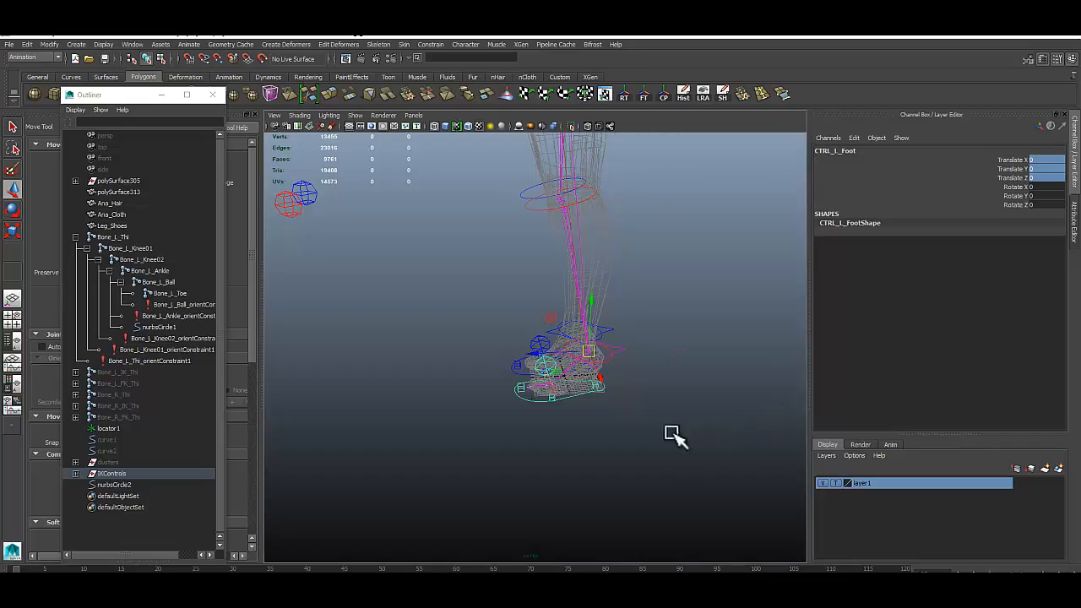
# Clear the selection and inspect the reset left leg joints and foot controls from several angles
pyautogui.scroll(5, 599, 475)
pyautogui.keyDown('alt'); pyautogui.moveTo(705, 430); pyautogui.dragTo(542, 378); pyautogui.keyUp('alt')
pyautogui.scroll(-7, 584, 435)
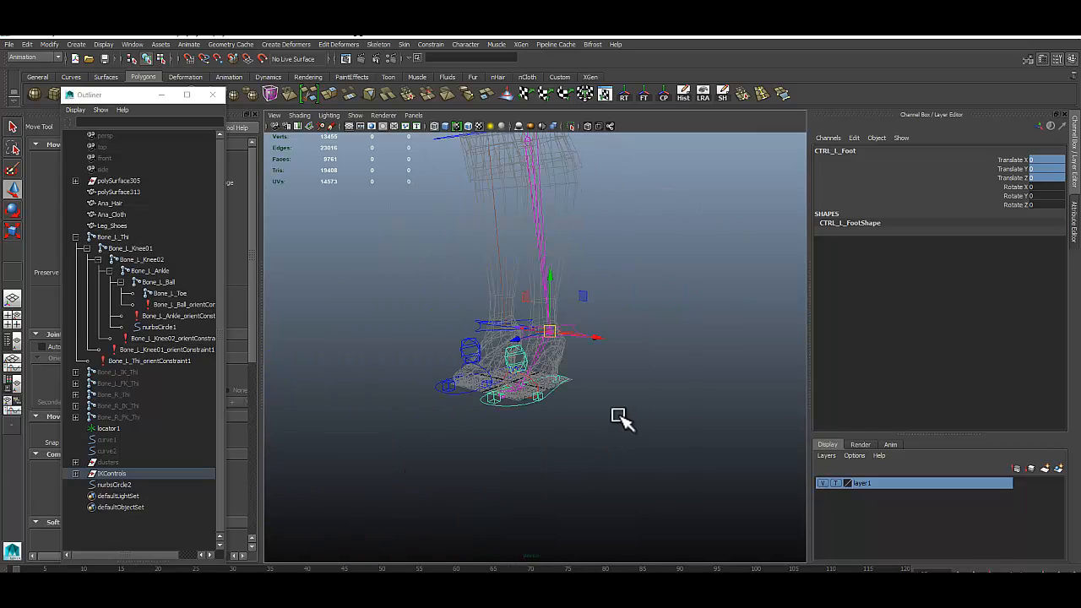
pyautogui.click(617, 416)
pyautogui.moveTo(617, 416)
pyautogui.keyDown('alt'); pyautogui.mouseDown()
pyautogui.moveTo(548, 421)
pyautogui.moveTo(635, 424)
pyautogui.mouseUp(); pyautogui.keyUp('alt')
pyautogui.scroll(-4, 621, 392)
pyautogui.keyDown('alt'); pyautogui.moveTo(597, 389); pyautogui.dragTo(586, 444, button='middle'); pyautogui.keyUp('alt')
pyautogui.scroll(4, 577, 363)
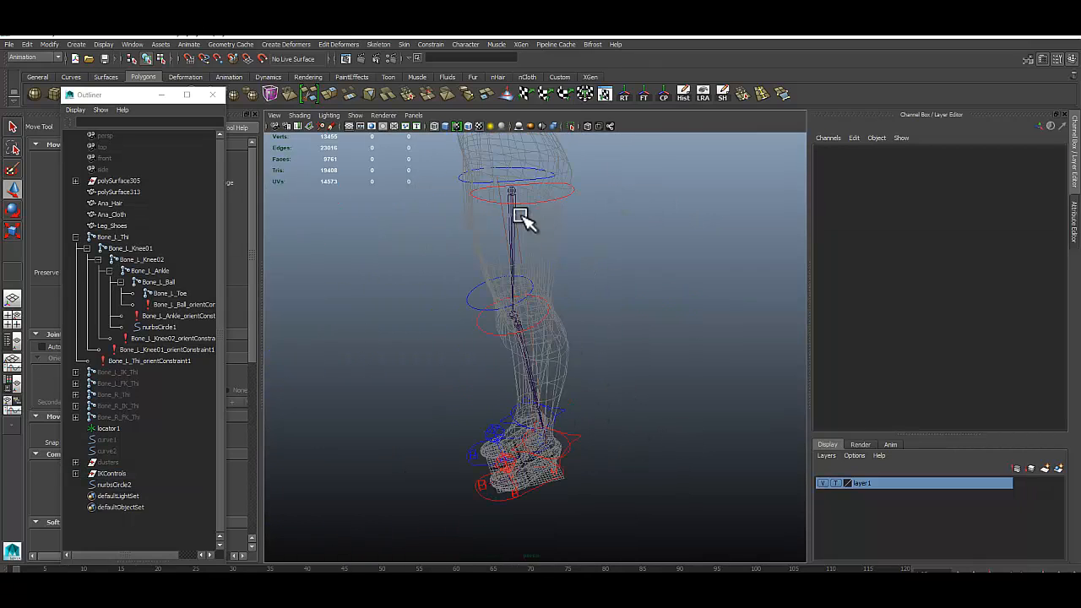
pyautogui.keyDown('alt'); pyautogui.moveTo(555, 269); pyautogui.dragTo(604, 212); pyautogui.keyUp('alt')
pyautogui.keyDown('alt'); pyautogui.moveTo(598, 404); pyautogui.dragTo(591, 285, button='middle'); pyautogui.keyUp('alt')
pyautogui.keyDown('alt'); pyautogui.moveTo(591, 285); pyautogui.dragTo(591, 362); pyautogui.keyUp('alt')
pyautogui.scroll(3, 603, 250)
pyautogui.keyDown('alt'); pyautogui.moveTo(604, 283); pyautogui.dragTo(599, 358, button='middle'); pyautogui.keyUp('alt')
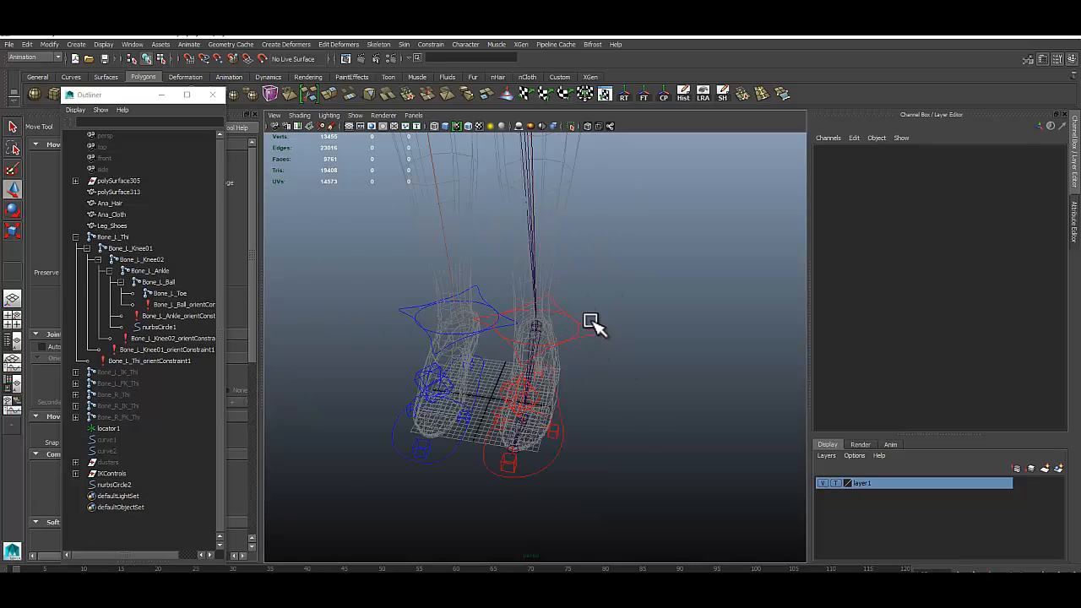
# Review the nurbsCircle1 switch and CTRL_L_Knee controls in relation to the whole leg rig
pyautogui.click(592, 324)
pyautogui.keyDown('alt'); pyautogui.moveTo(444, 458); pyautogui.dragTo(634, 328); pyautogui.keyUp('alt')
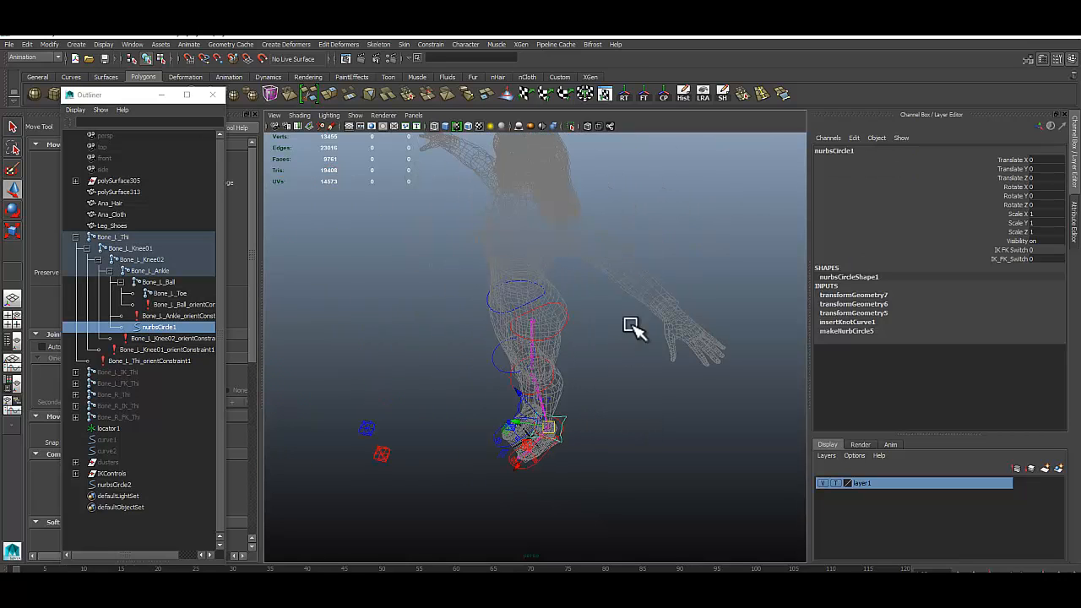
pyautogui.keyDown('alt'); pyautogui.moveTo(516, 402); pyautogui.dragTo(521, 359); pyautogui.keyUp('alt')
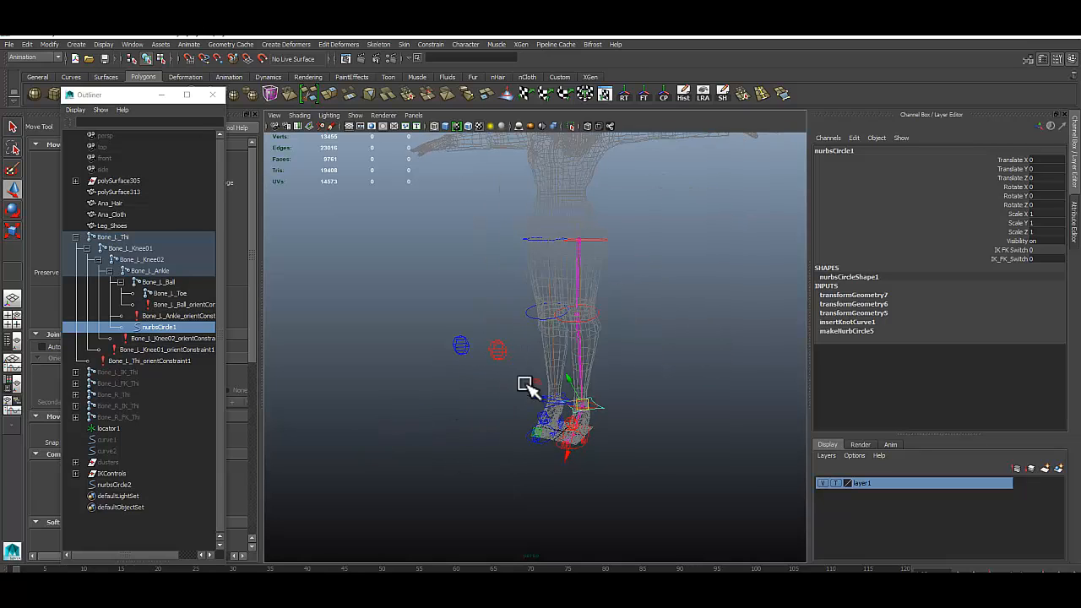
pyautogui.keyDown('alt'); pyautogui.moveTo(532, 441); pyautogui.dragTo(480, 449); pyautogui.keyUp('alt')
pyautogui.click(387, 394)
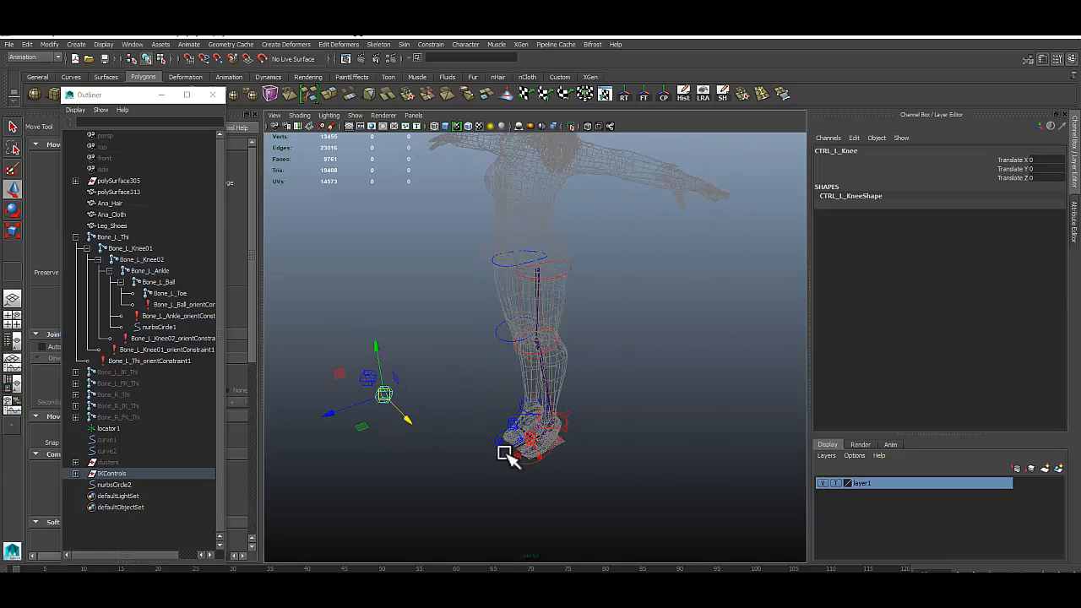
pyautogui.click(680, 461)
pyautogui.keyDown('alt'); pyautogui.moveTo(681, 461); pyautogui.dragTo(600, 423); pyautogui.keyUp('alt')
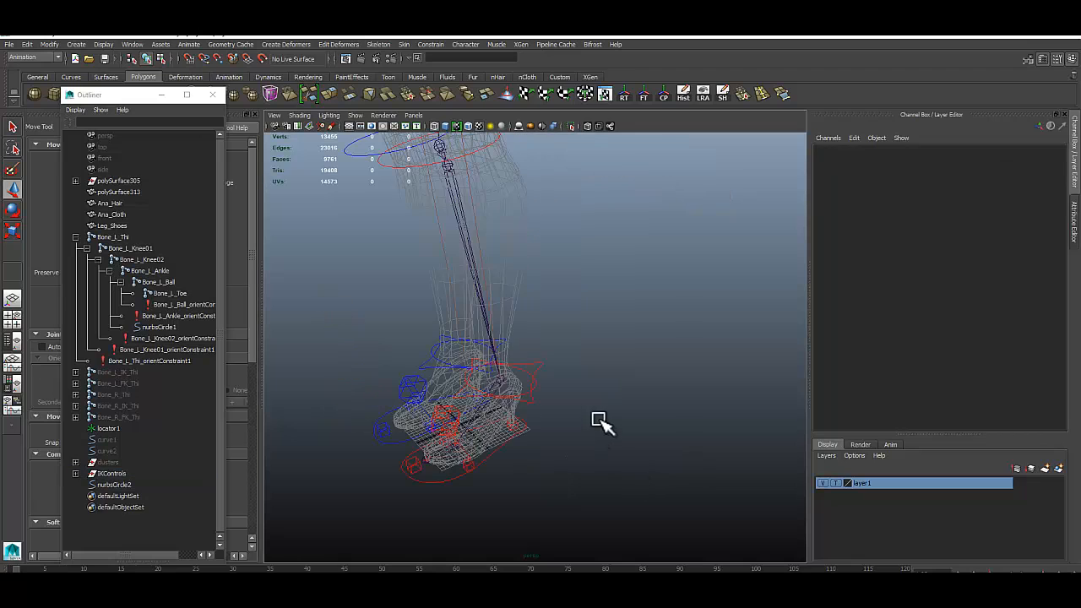
# Start a new attribute for nurbsCircle1 with the long name IK_FK_EnumSwitch and the Enum data type
pyautogui.click(547, 370)
pyautogui.keyDown('alt'); pyautogui.moveTo(550, 374); pyautogui.dragTo(540, 418); pyautogui.keyUp('alt')
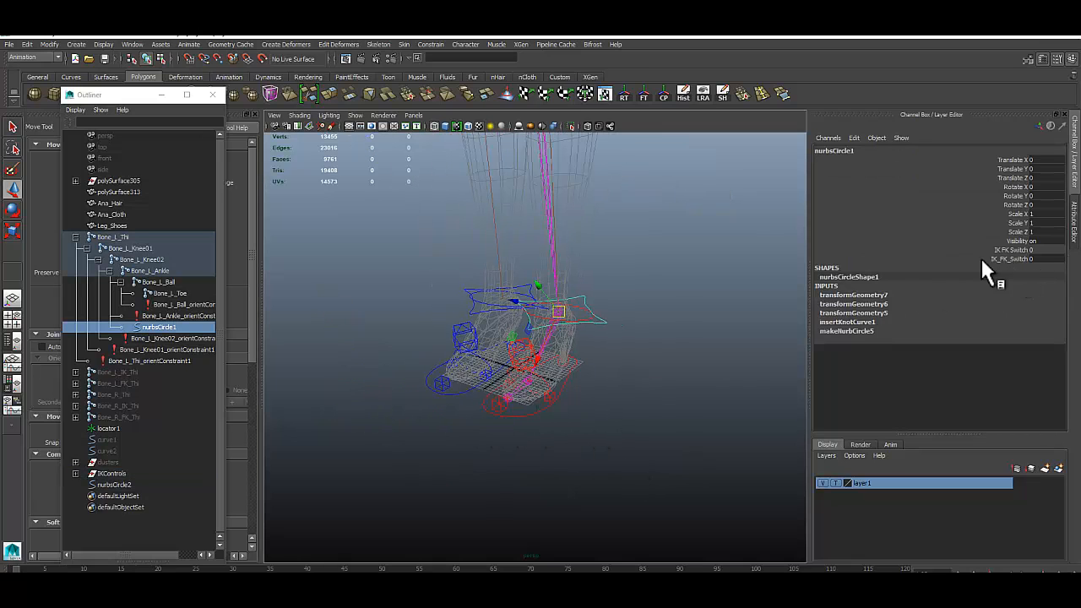
pyautogui.click(852, 139)
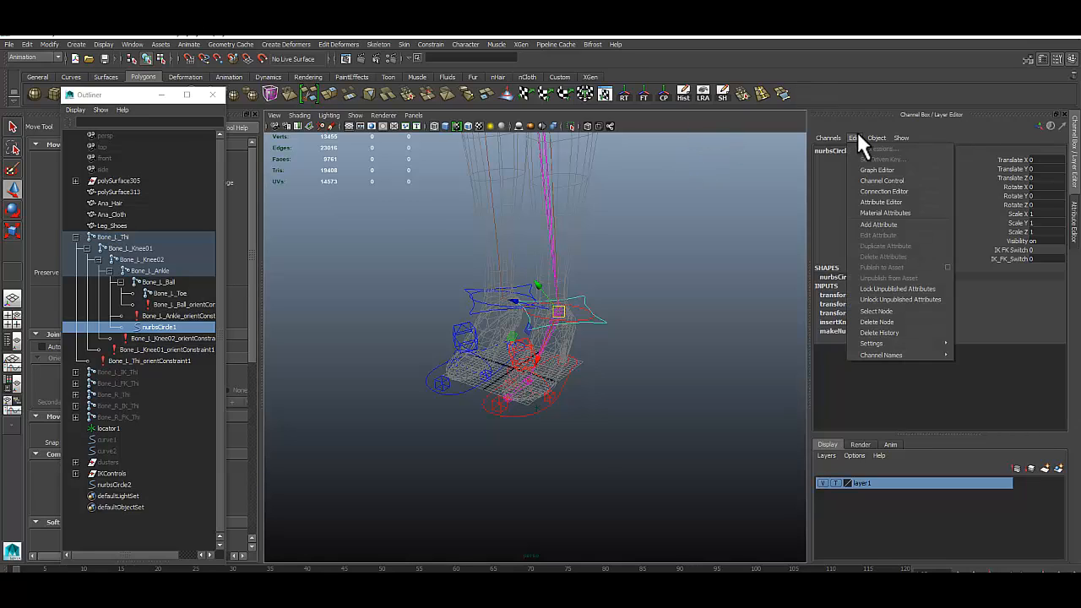
pyautogui.click(883, 222)
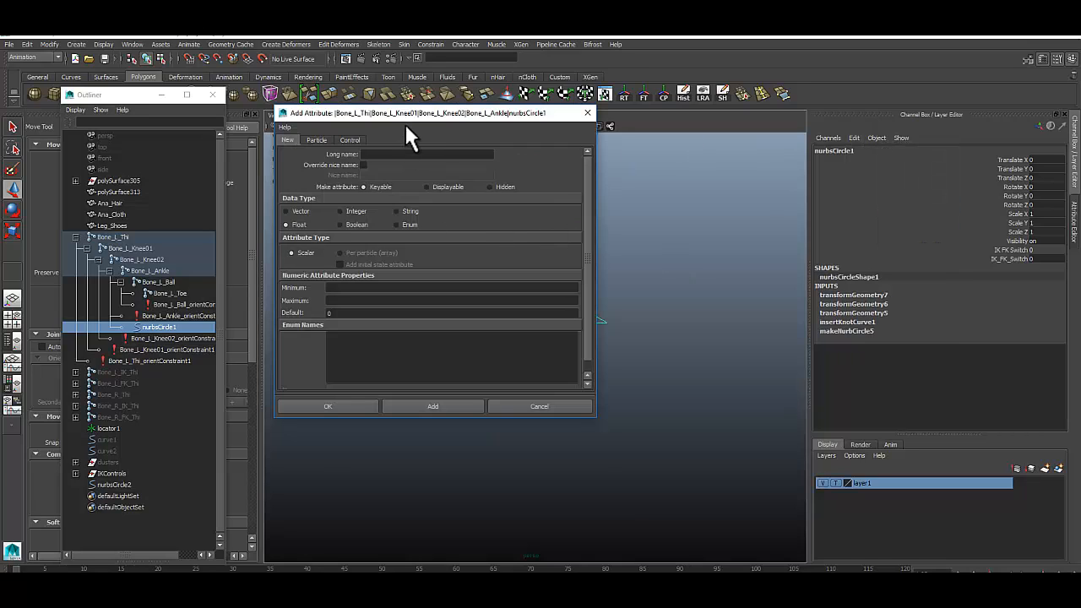
pyautogui.moveTo(406, 125); pyautogui.dragTo(796, 241)
pyautogui.click(761, 271)
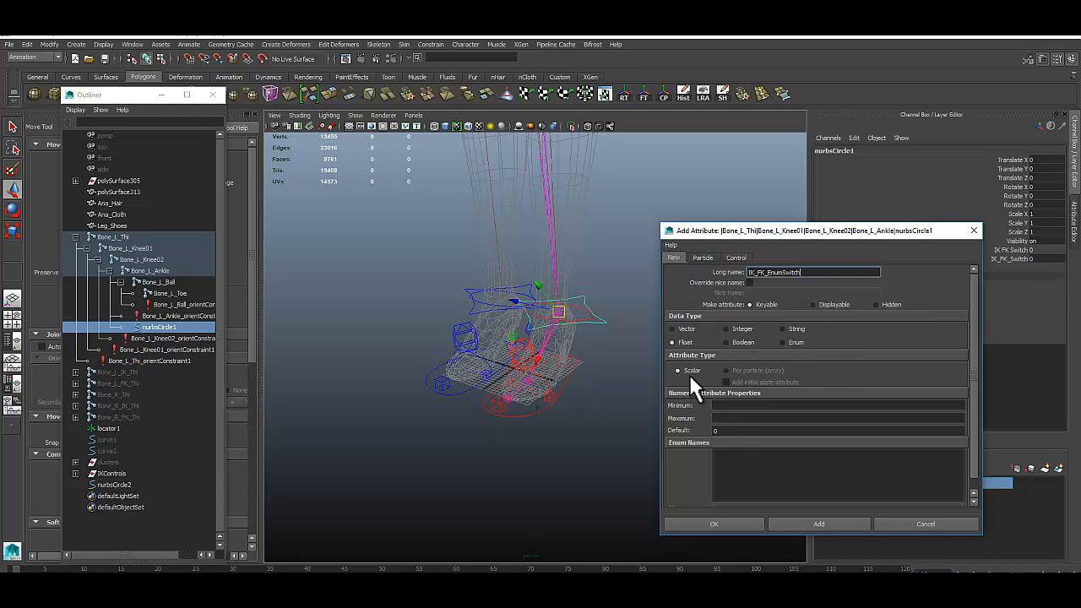
pyautogui.click(781, 341)
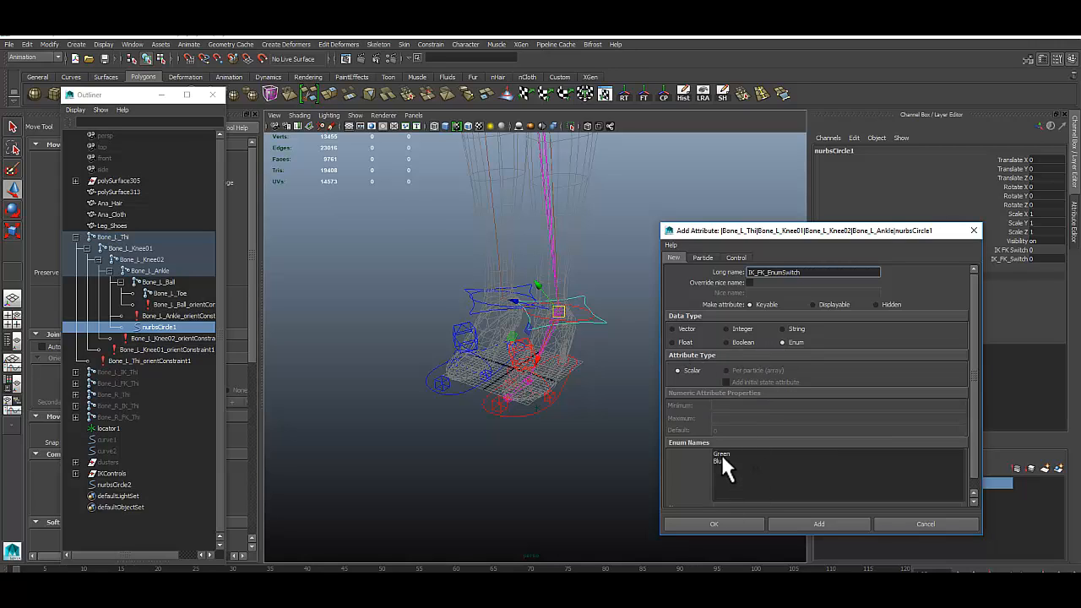
# Rename the enum entry Green to IK and the entry Blue to FK
pyautogui.click(721, 453)
pyautogui.moveTo(642, 129); pyautogui.dragTo(640, 127)
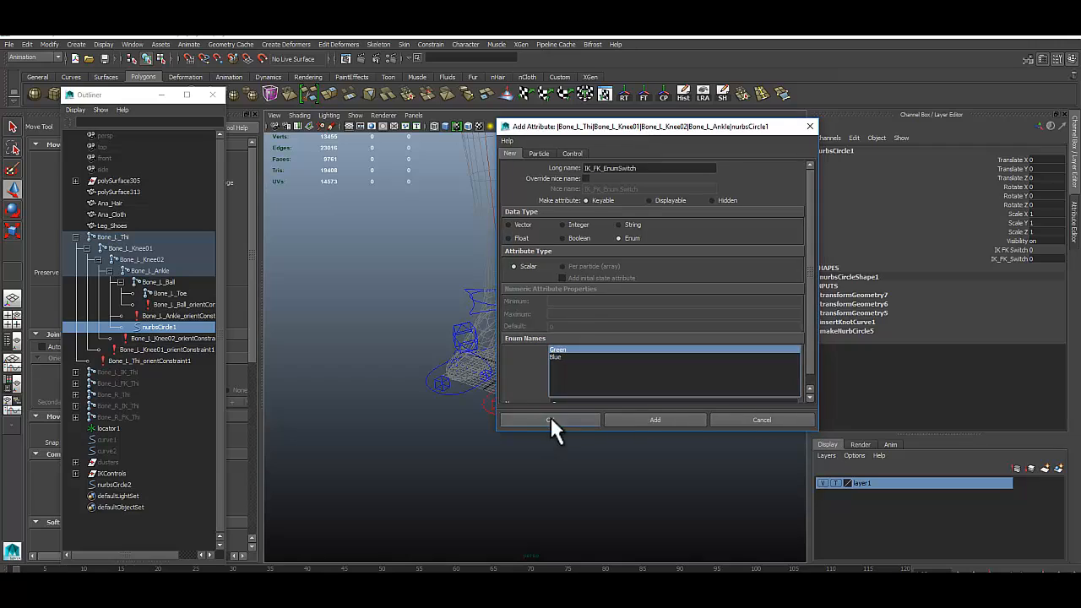
pyautogui.scroll(-1, 581, 376)
pyautogui.moveTo(576, 395); pyautogui.dragTo(531, 394)
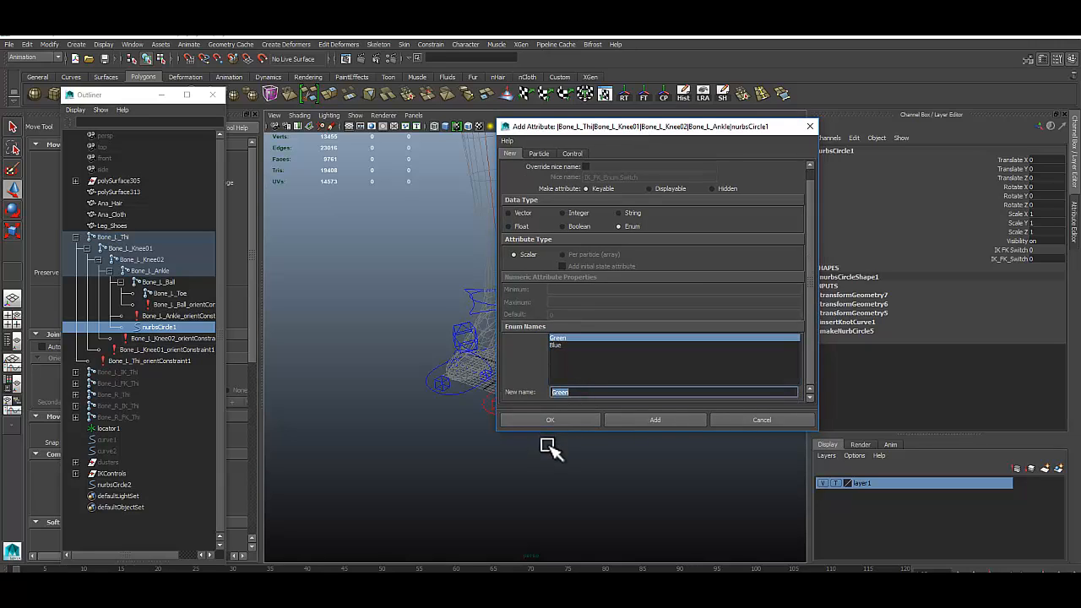
pyautogui.write('IK')
pyautogui.click(561, 346)
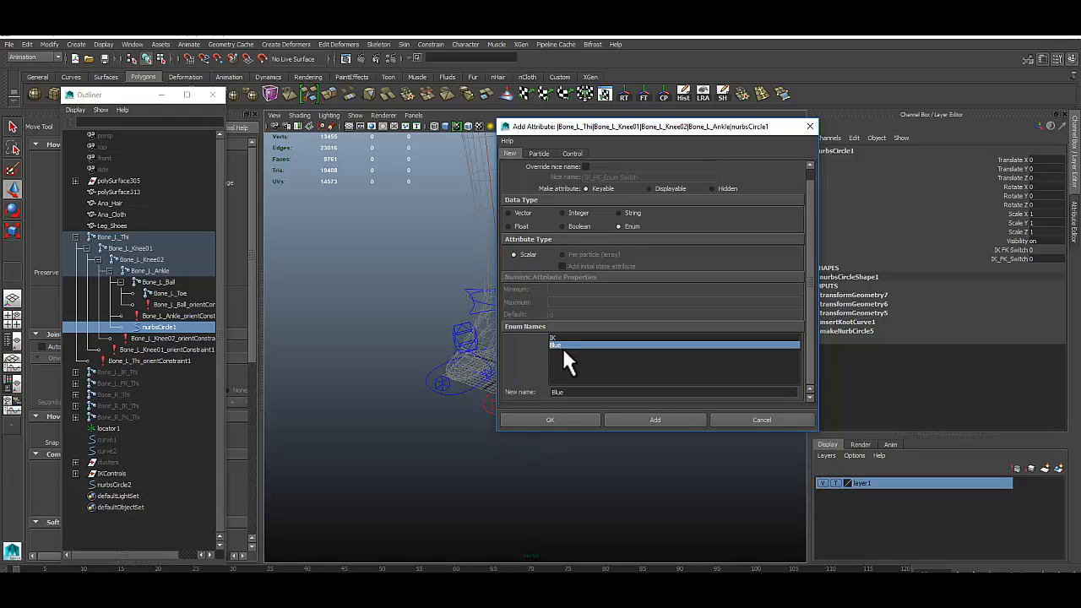
pyautogui.click(561, 392)
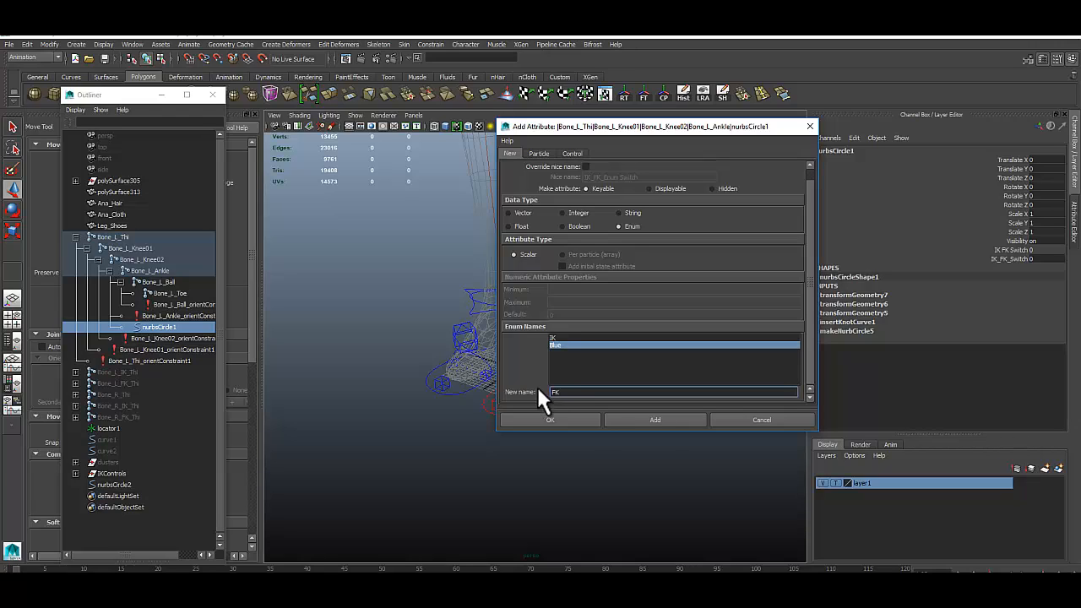
pyautogui.press('Return')
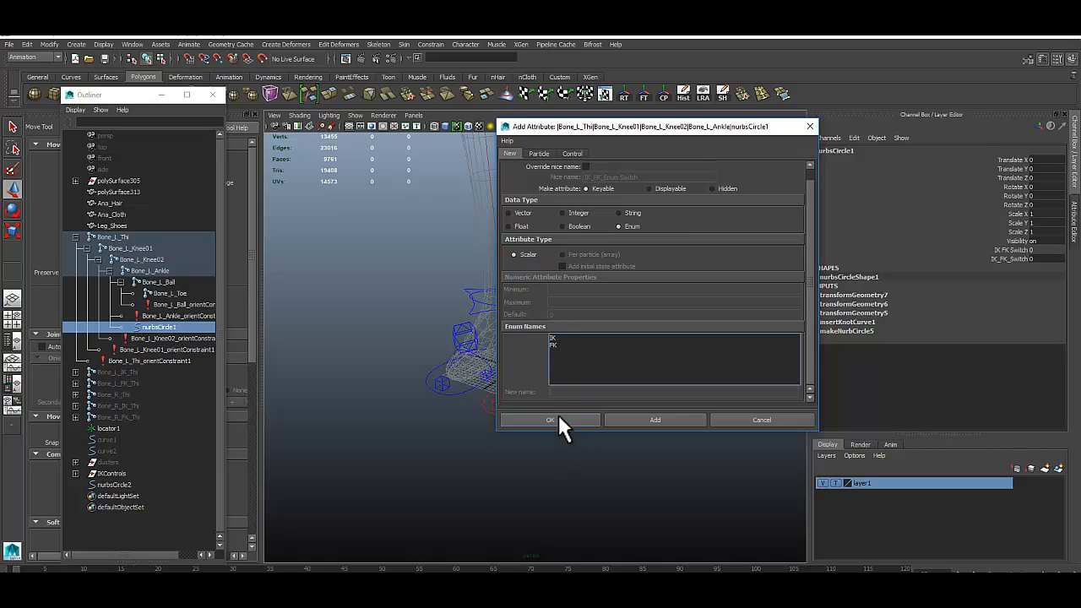
# Add the enum attribute to nurbsCircle1, check its value in the channels, and close the Add Attribute window
pyautogui.click(666, 418)
pyautogui.click(1035, 268)
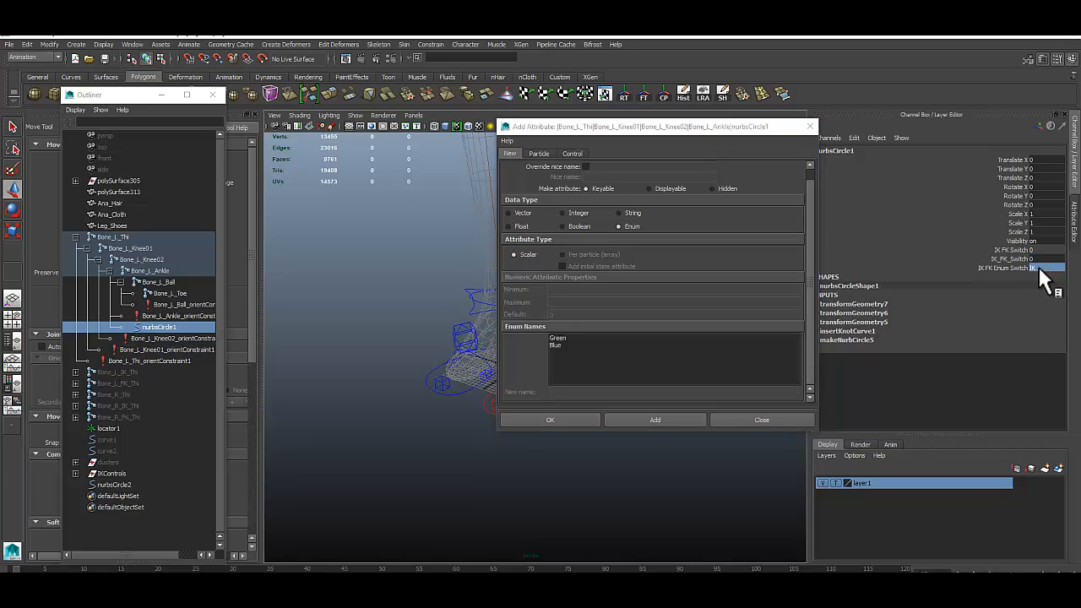
pyautogui.click(1040, 269)
pyautogui.click(810, 126)
# Examine the channels of the left FK thigh and FK knee controls, CTRL_L_FKTHI and CTRL_L_FKKnee
pyautogui.keyDown('alt'); pyautogui.moveTo(572, 454); pyautogui.dragTo(601, 332); pyautogui.keyUp('alt')
pyautogui.click(583, 188)
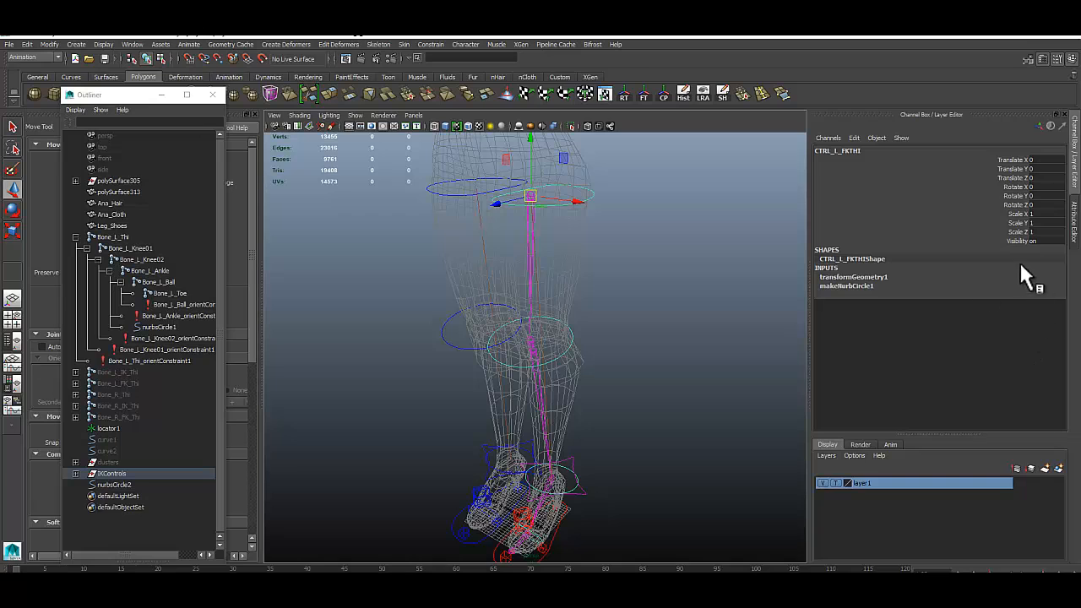
pyautogui.keyDown('alt'); pyautogui.moveTo(659, 394); pyautogui.dragTo(614, 371); pyautogui.keyUp('alt')
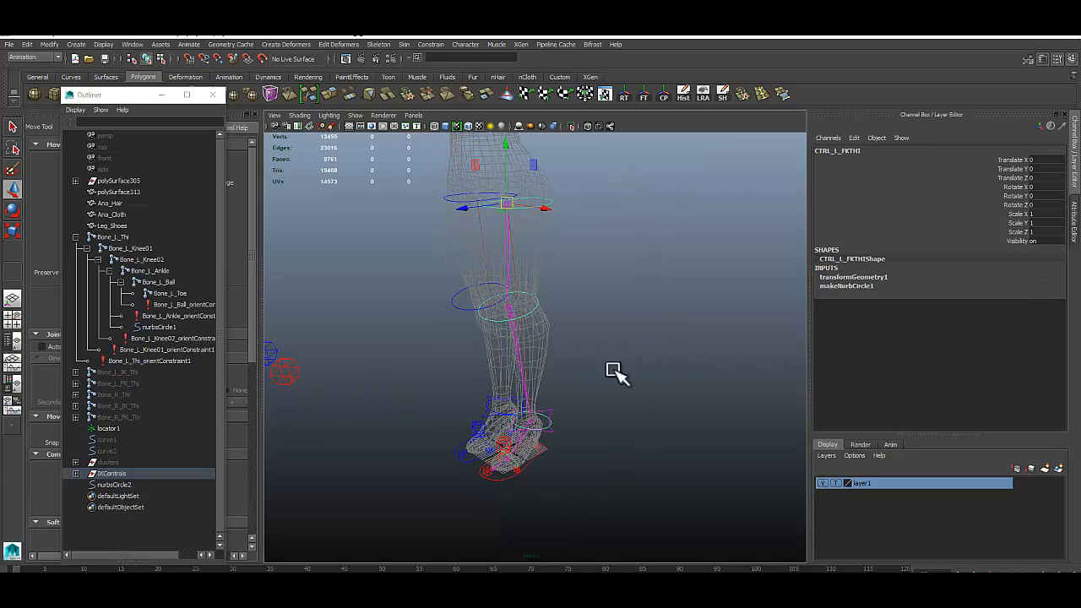
pyautogui.click(541, 308)
pyautogui.keyDown('alt'); pyautogui.moveTo(545, 309); pyautogui.dragTo(570, 212); pyautogui.keyUp('alt')
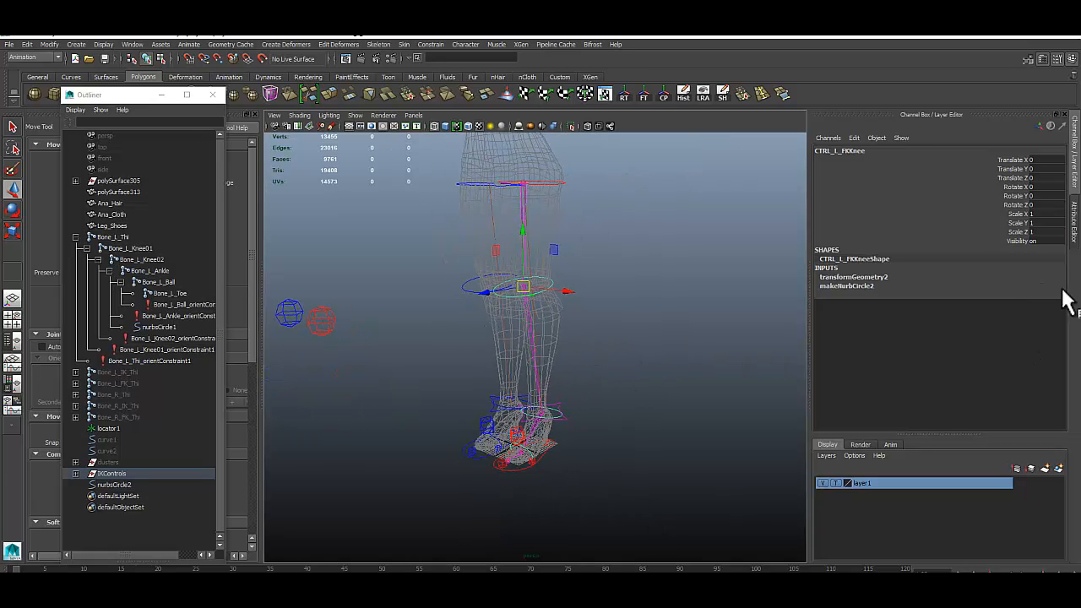